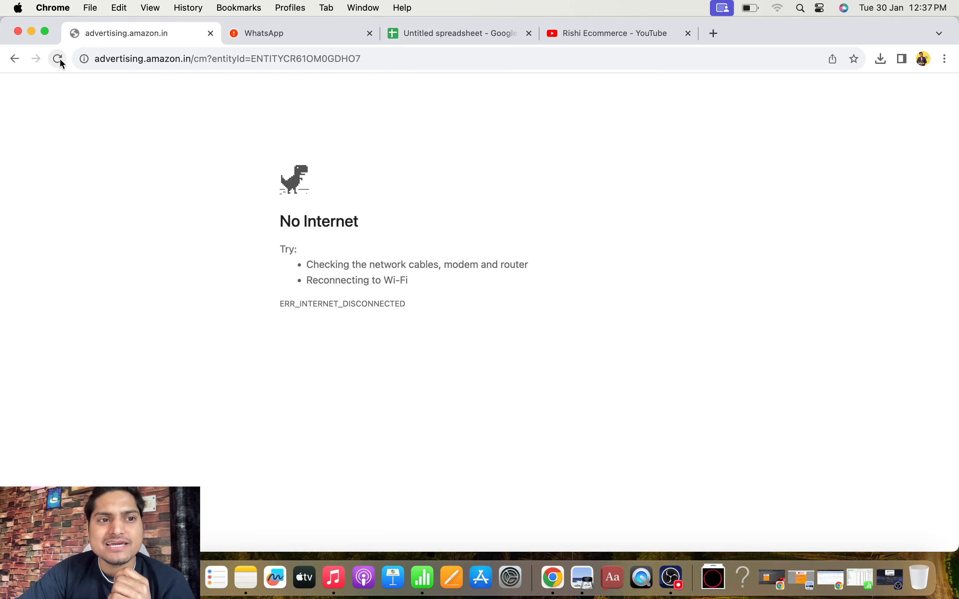
# - Check the available Wi-Fi networks and reload the Amazon advertising page
pyautogui.click(779, 8)
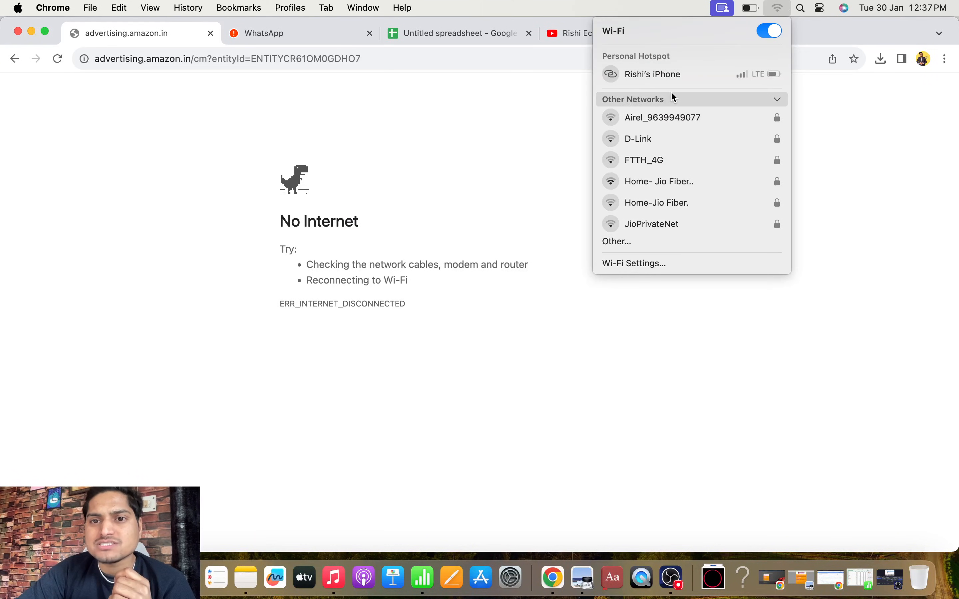
pyautogui.click(480, 123)
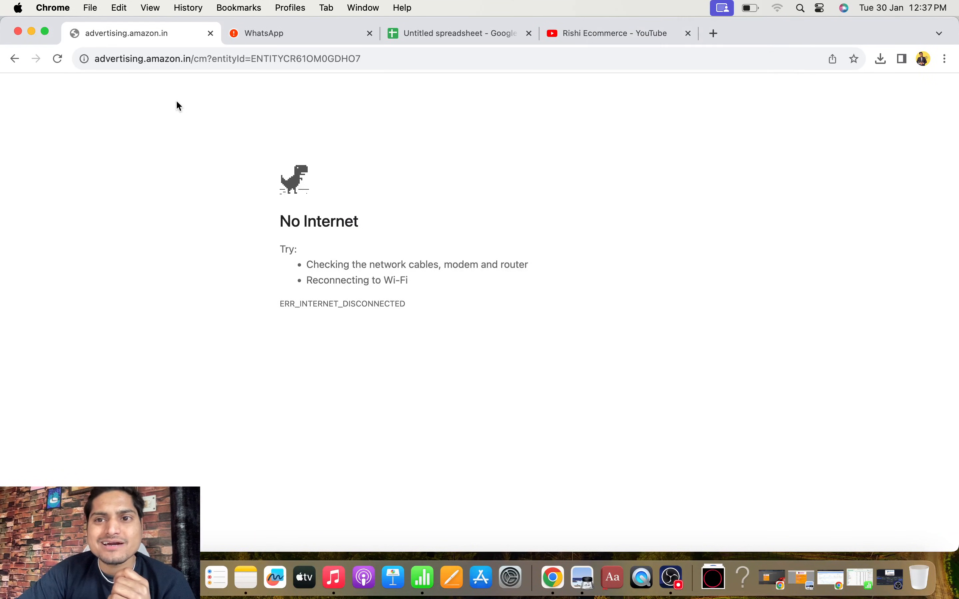
pyautogui.click(57, 63)
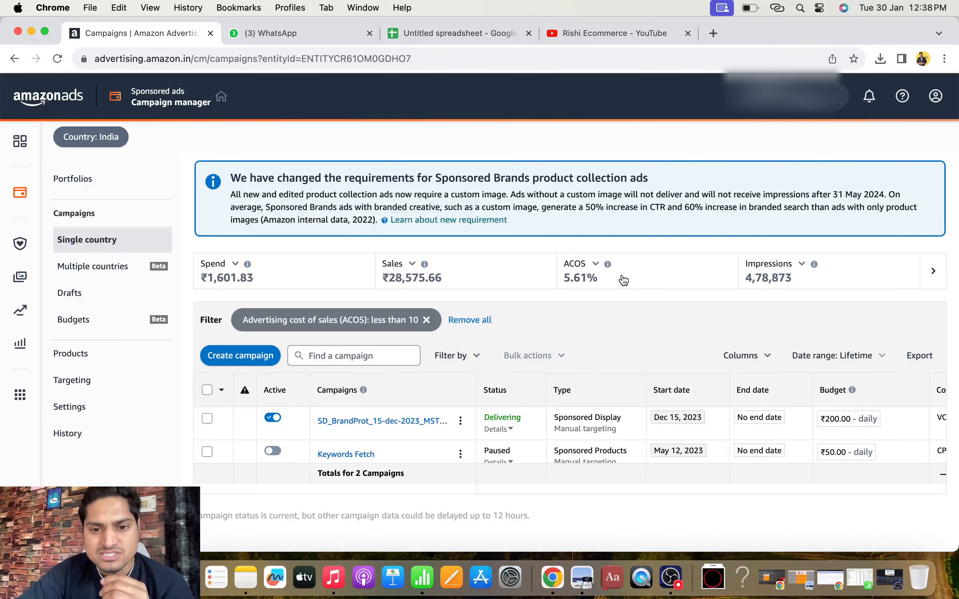
# - Review the spend, orders, sales and ROAS columns of the campaigns filtered to ACOS less than 10
pyautogui.click(667, 572)
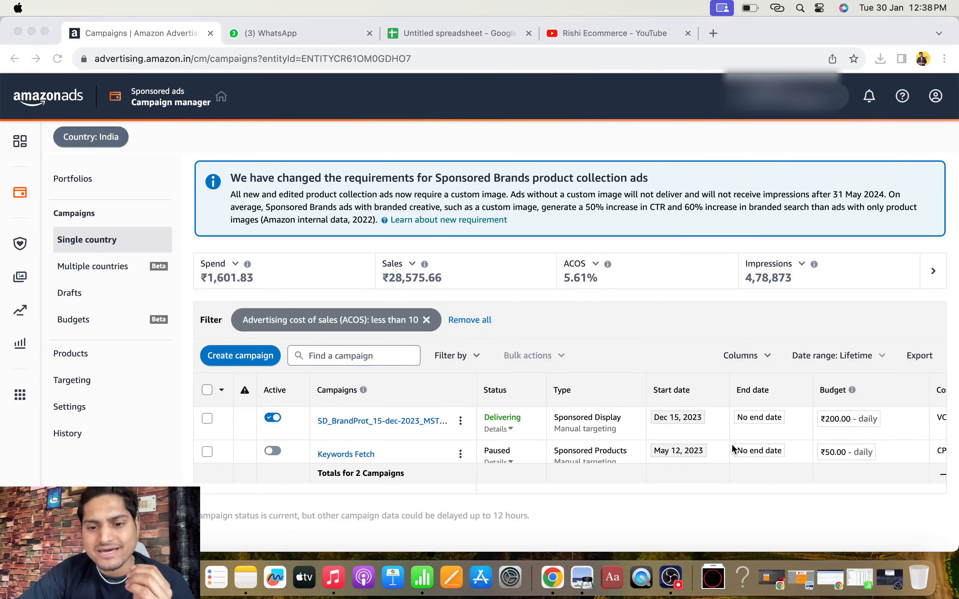
pyautogui.hscroll(10, 739, 453)
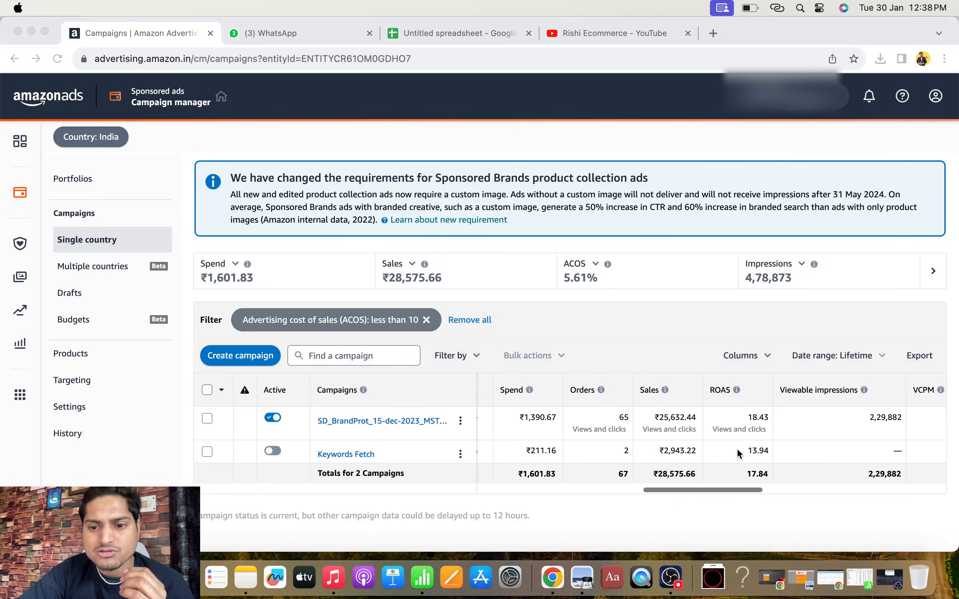
pyautogui.hscroll(-10, 755, 419)
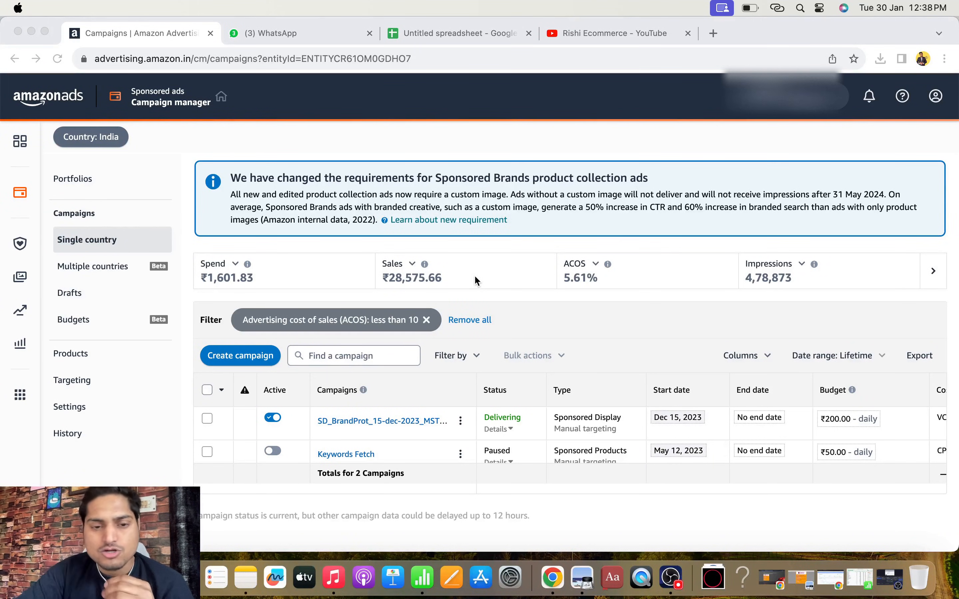
# - Look through the created playlists on the Rishi Ecommerce YouTube channel
pyautogui.click(586, 32)
pyautogui.scroll(-3, 574, 356)
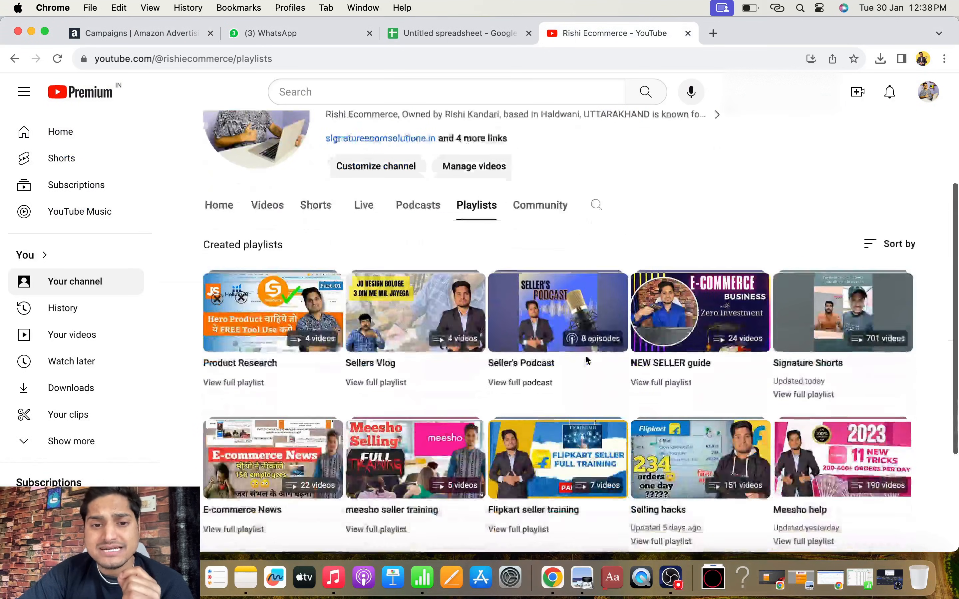
pyautogui.scroll(-3, 587, 361)
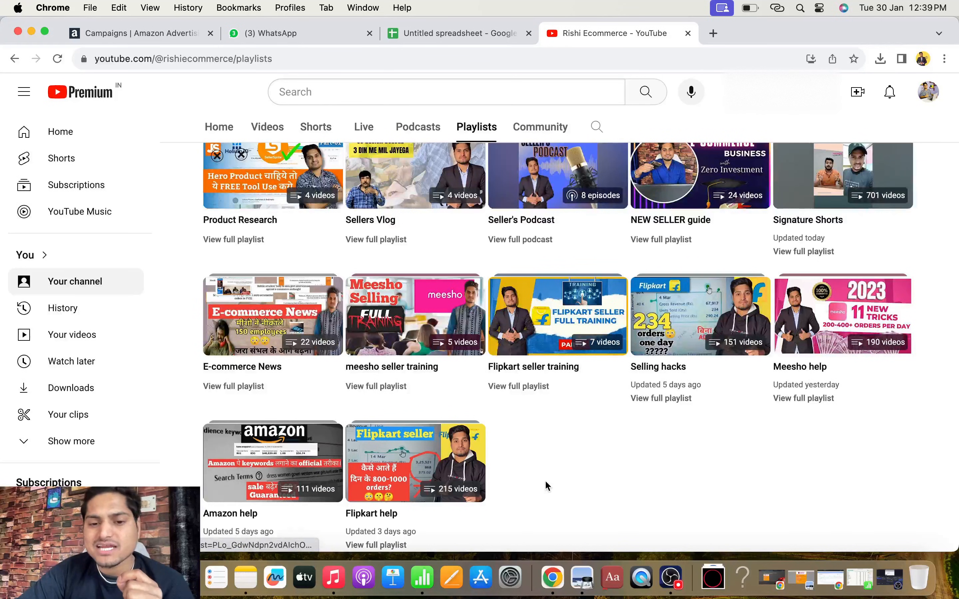
pyautogui.scroll(8, 567, 317)
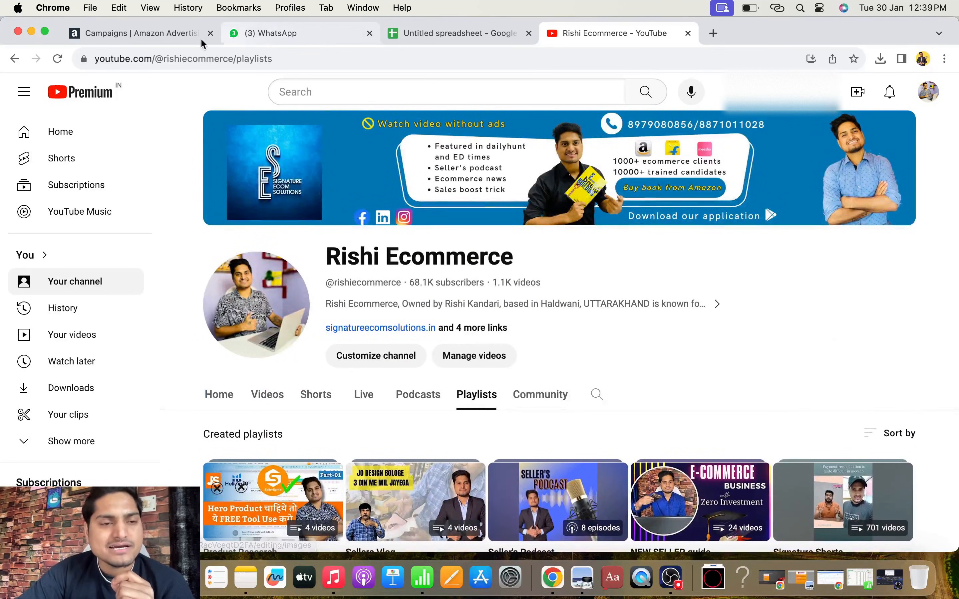
# - Create and run a Sponsored Products Search term report in Amazon Ads, with Summary time unit and the last 30 days as period
pyautogui.click(146, 38)
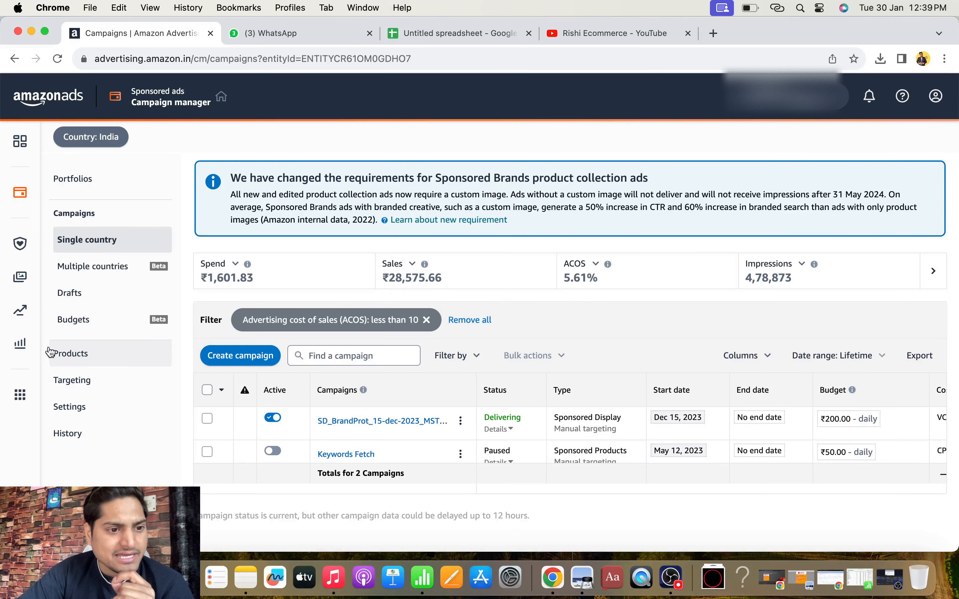
pyautogui.click(20, 344)
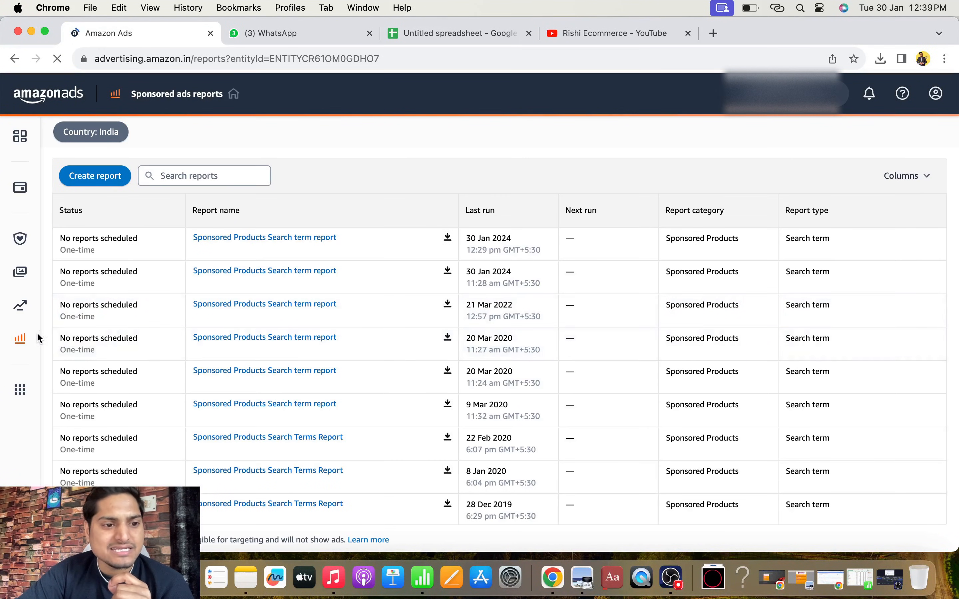
pyautogui.click(89, 183)
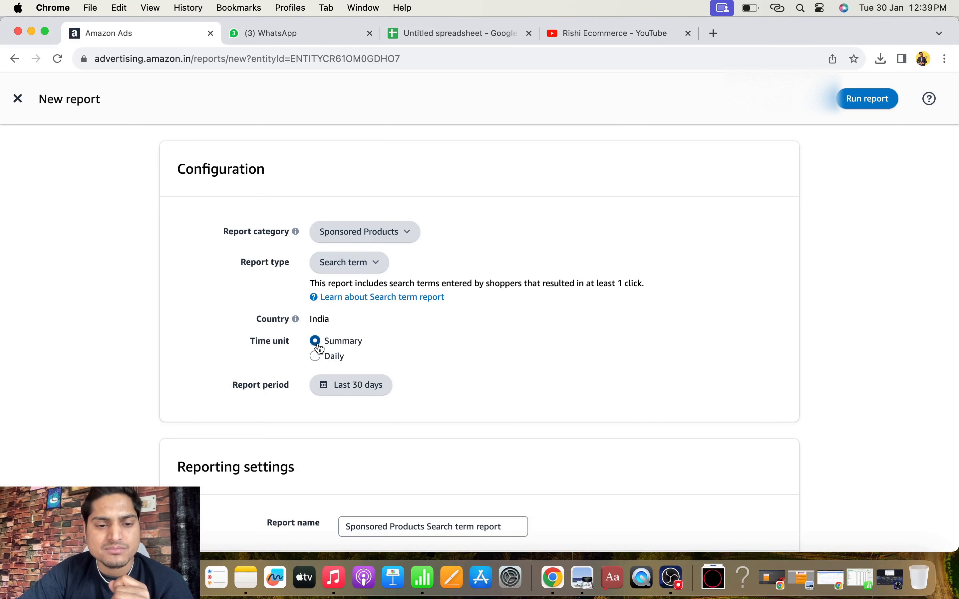
pyautogui.scroll(-1, 360, 395)
pyautogui.scroll(-5, 362, 396)
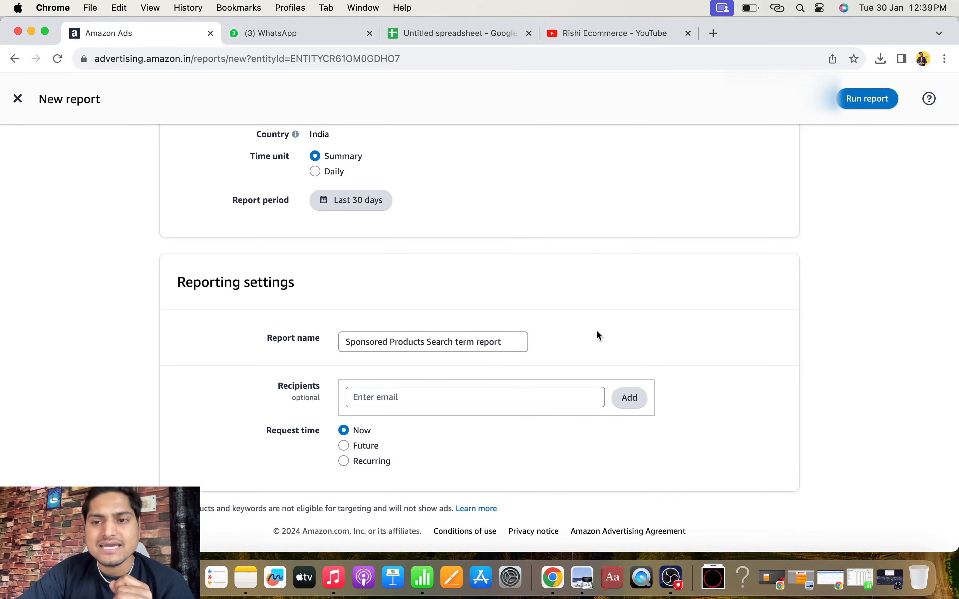
pyautogui.click(871, 100)
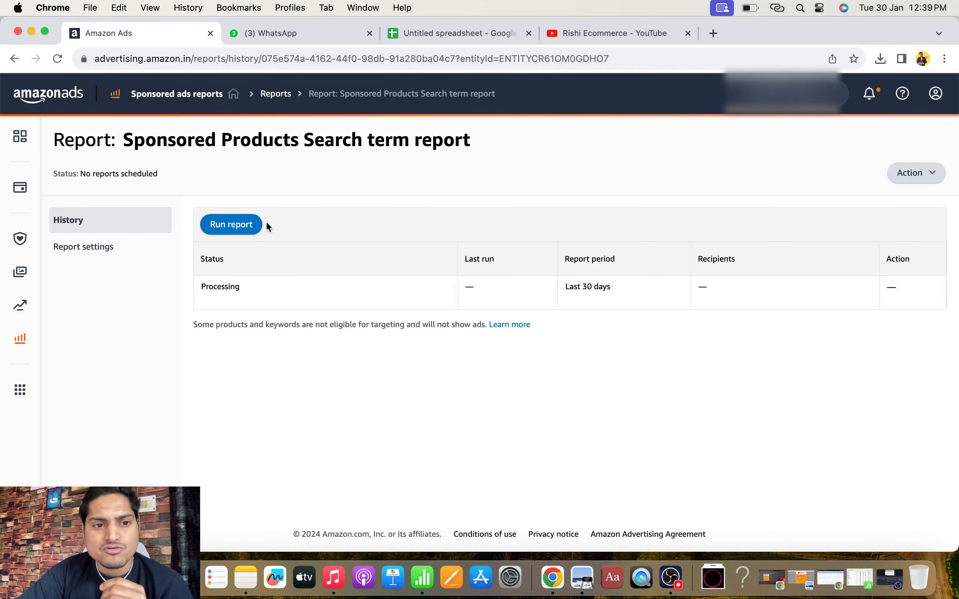
pyautogui.click(232, 226)
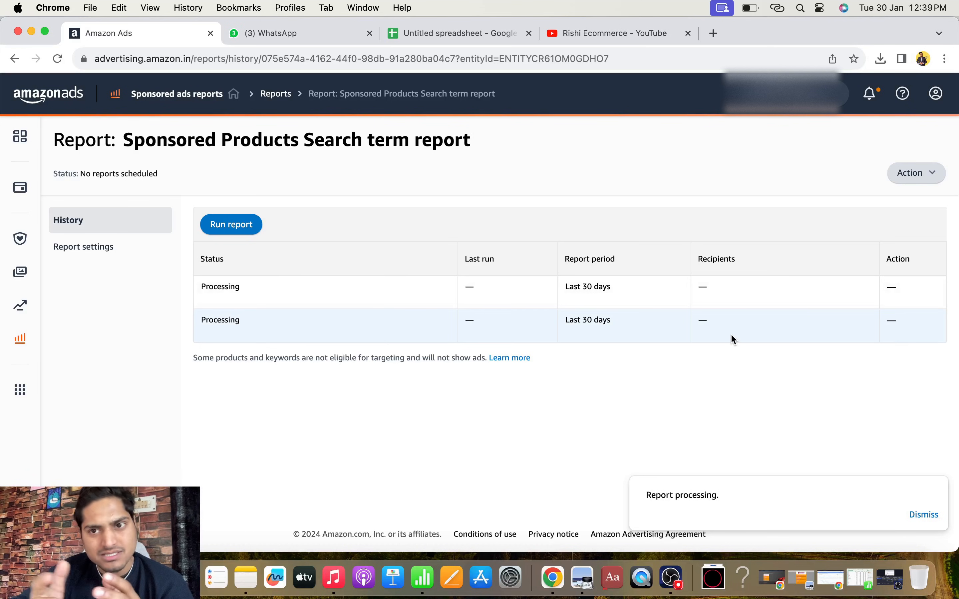
# - Check the browser's recent downloads for the Sponsored Products Search term report file
pyautogui.click(880, 59)
pyautogui.scroll(-3, 782, 304)
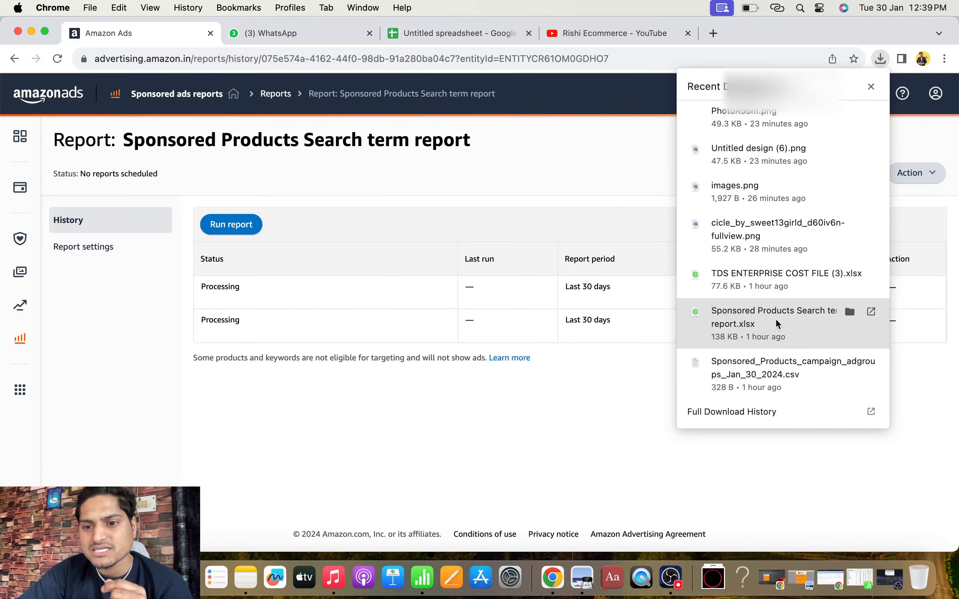
pyautogui.click(637, 456)
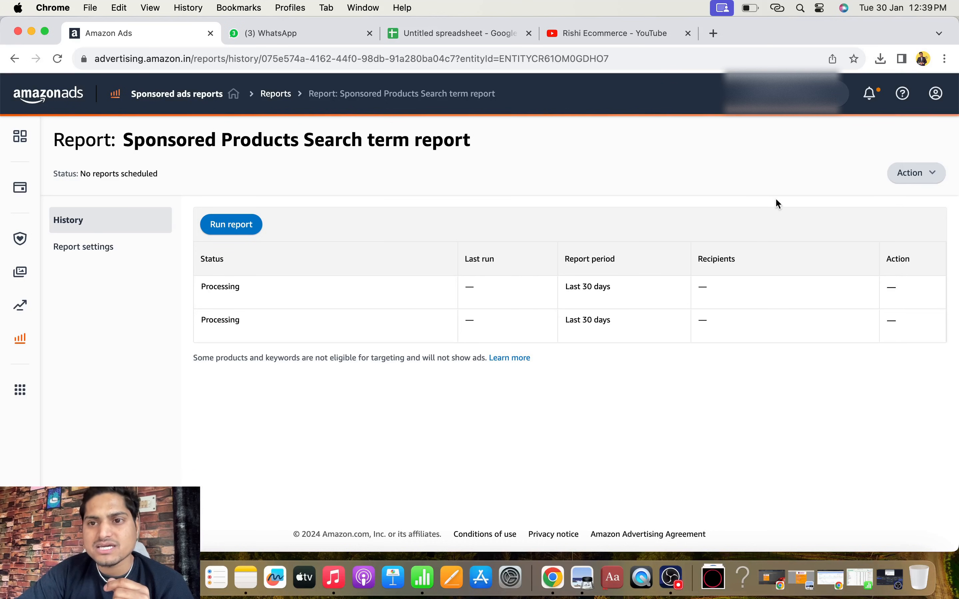
pyautogui.click(880, 58)
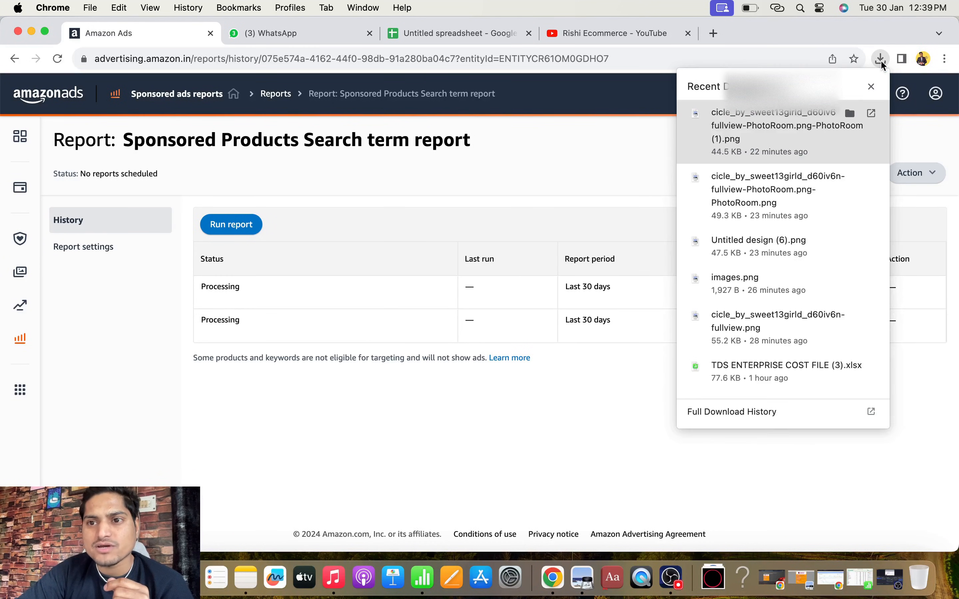
pyautogui.click(646, 436)
# - Examine the columns of the search term report in the Google Sheets spreadsheet, from dates and campaigns through sales and conversion figures
pyautogui.click(457, 32)
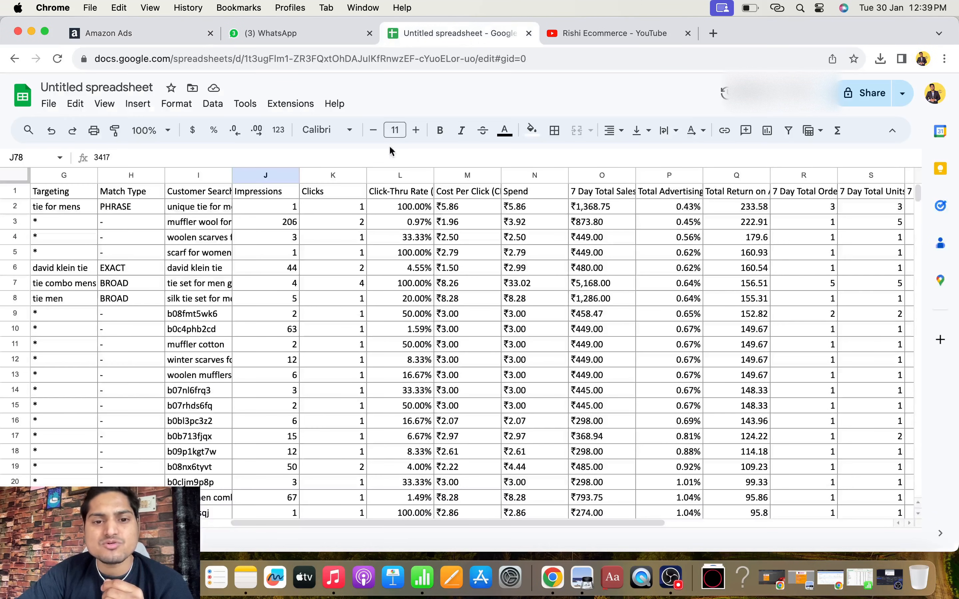
pyautogui.click(423, 406)
pyautogui.click(375, 312)
pyautogui.hscroll(-10, 375, 313)
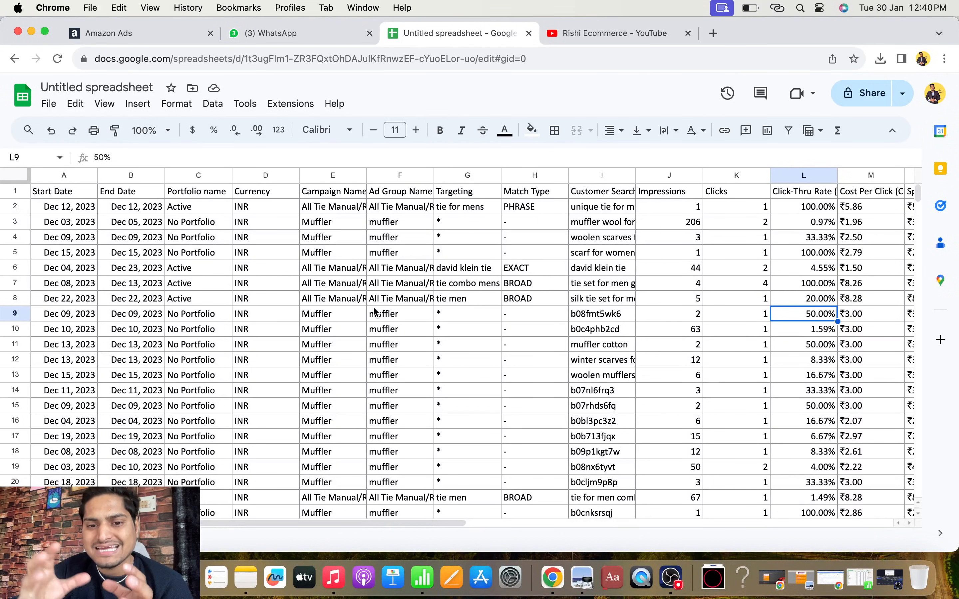
pyautogui.click(548, 374)
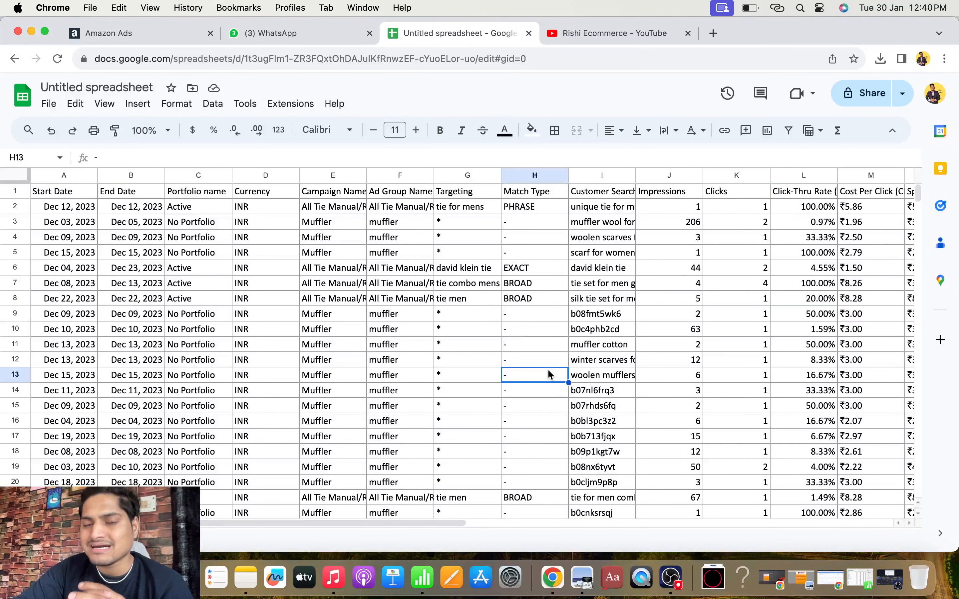
pyautogui.hscroll(3, 549, 374)
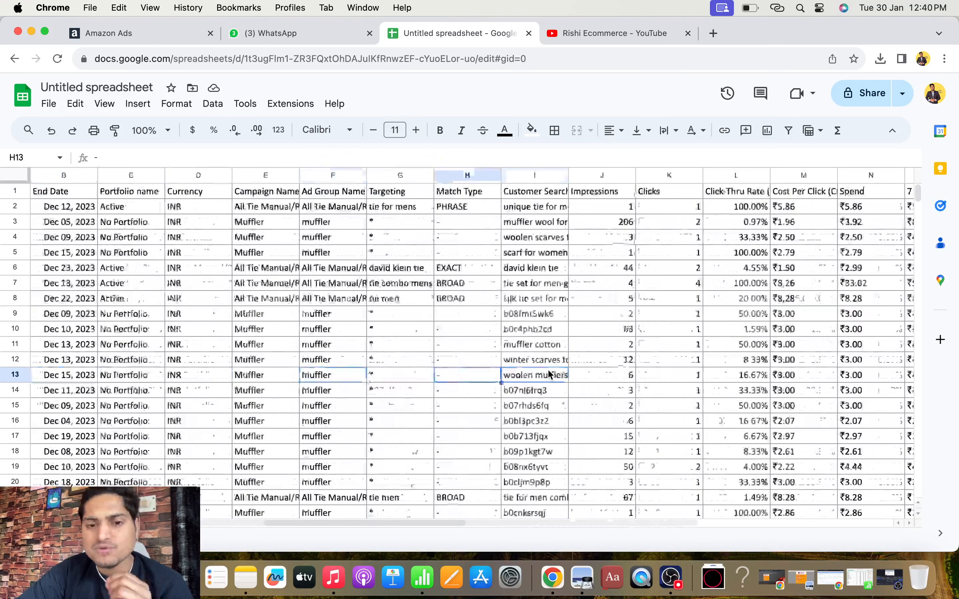
pyautogui.hscroll(-1, 548, 373)
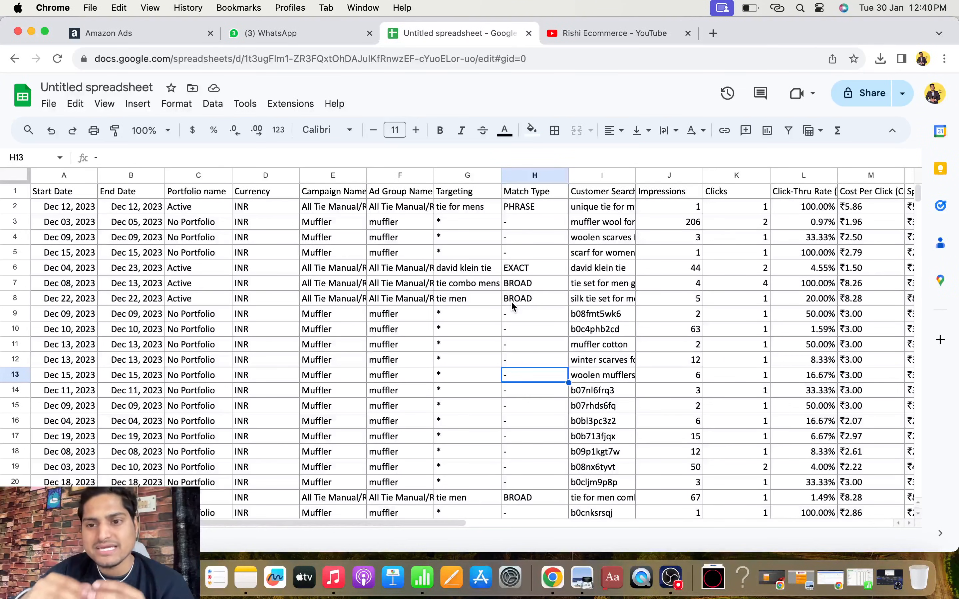
pyautogui.hscroll(8, 511, 304)
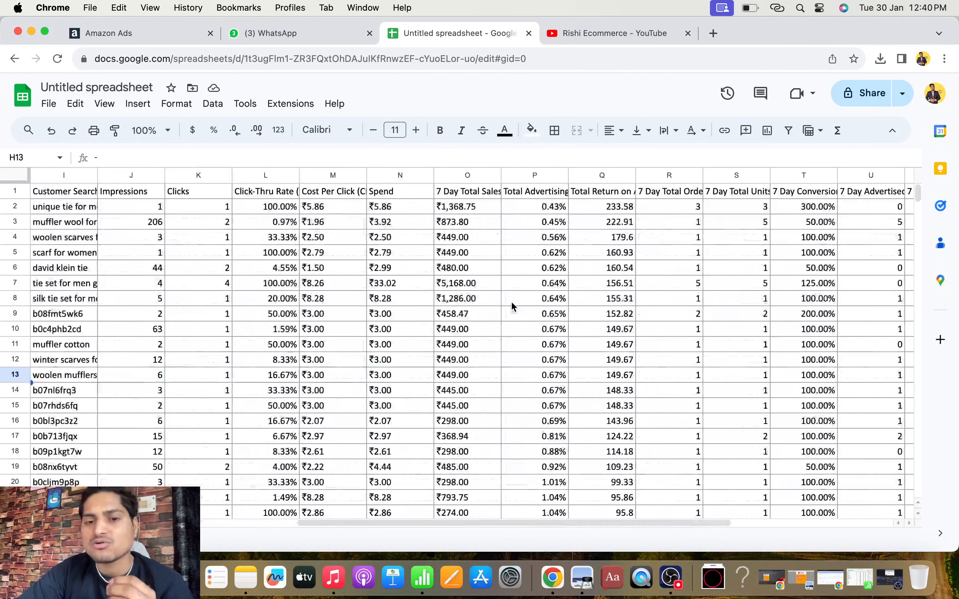
pyautogui.hscroll(-8, 511, 301)
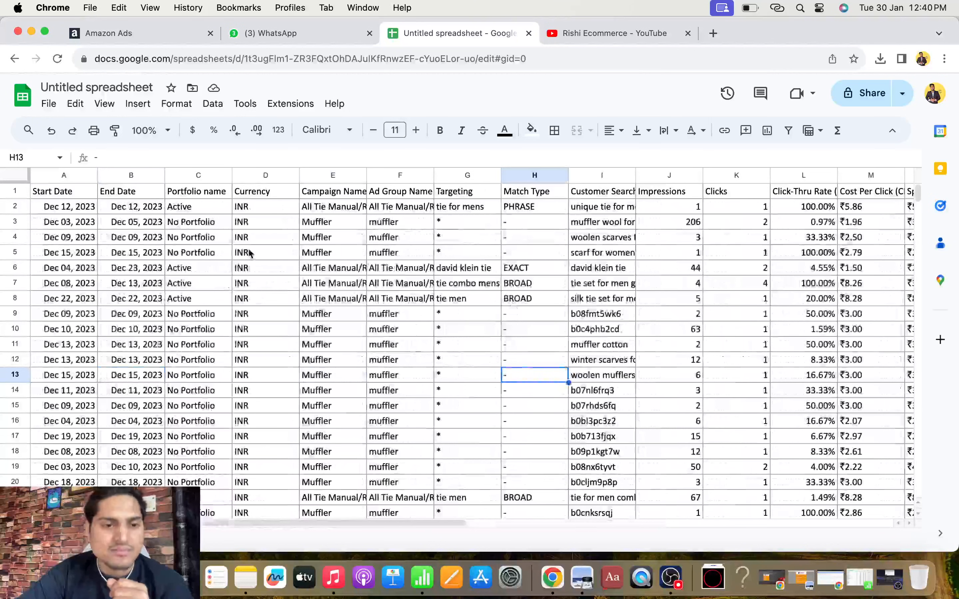
# - Add a filter to the header row of the search term report
pyautogui.click(13, 189)
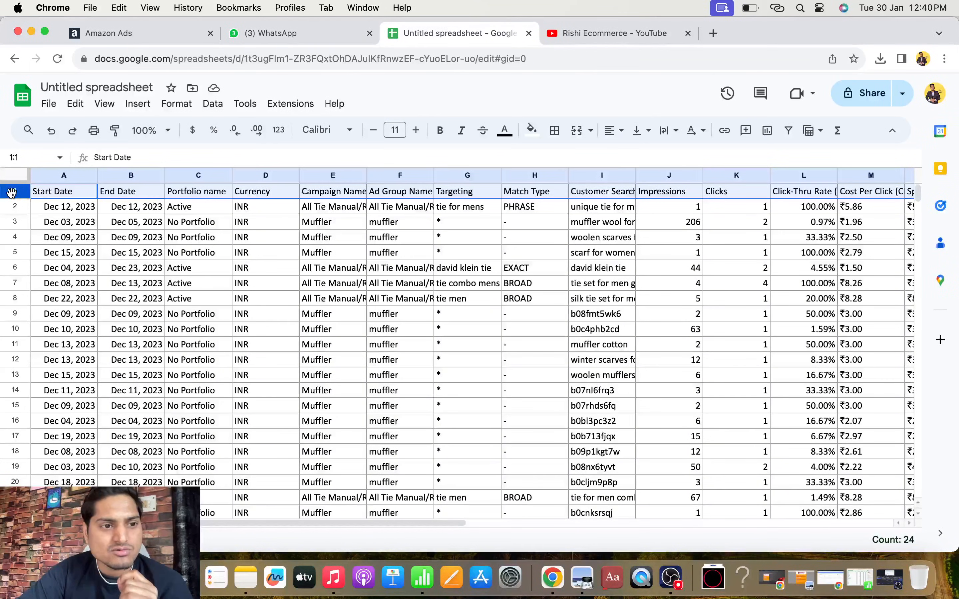
pyautogui.click(789, 131)
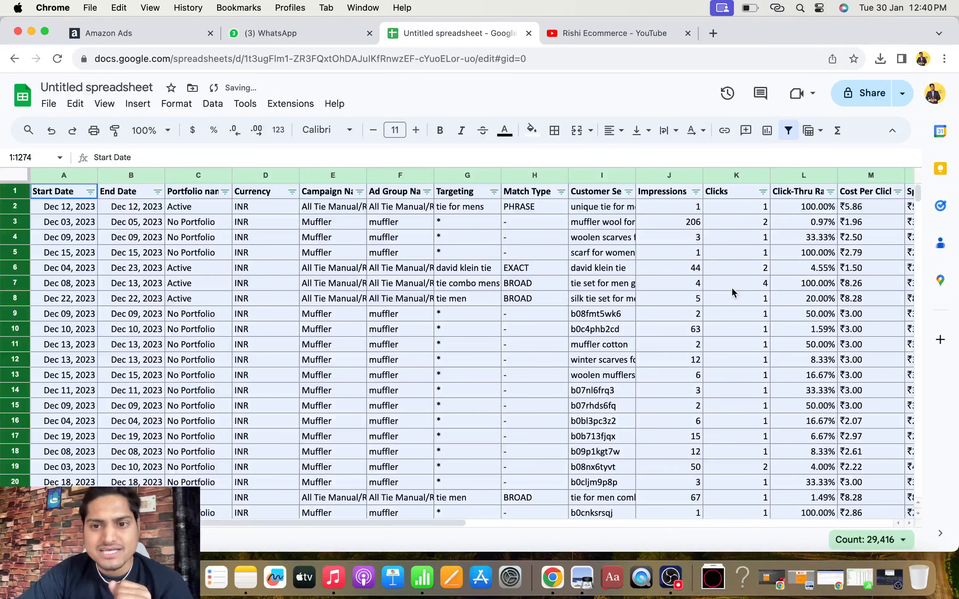
# - Filter the 7 Day Total Units column to show only the values 5, 6, 7, 8, 9 and 20
pyautogui.hscroll(15, 732, 289)
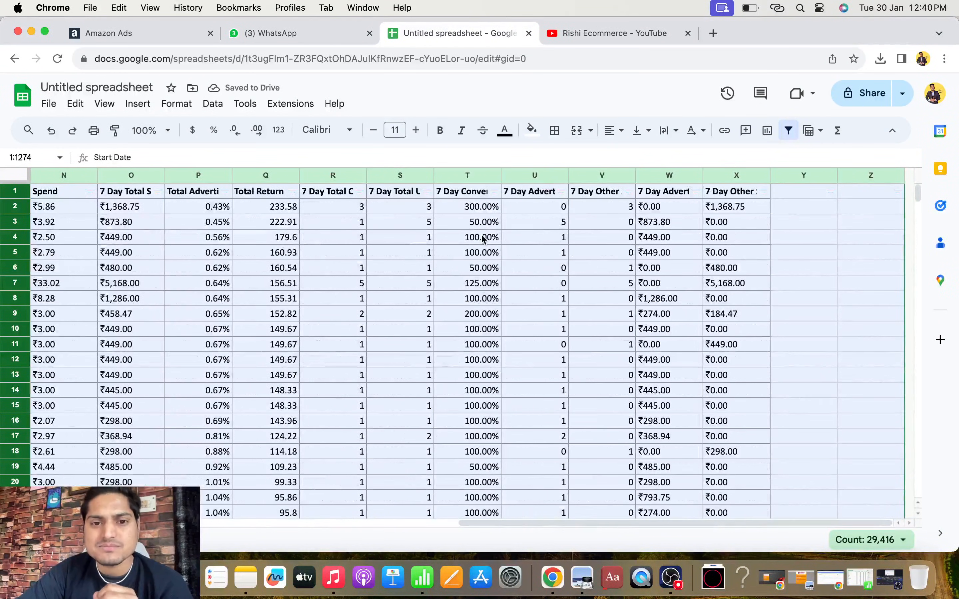
pyautogui.click(461, 190)
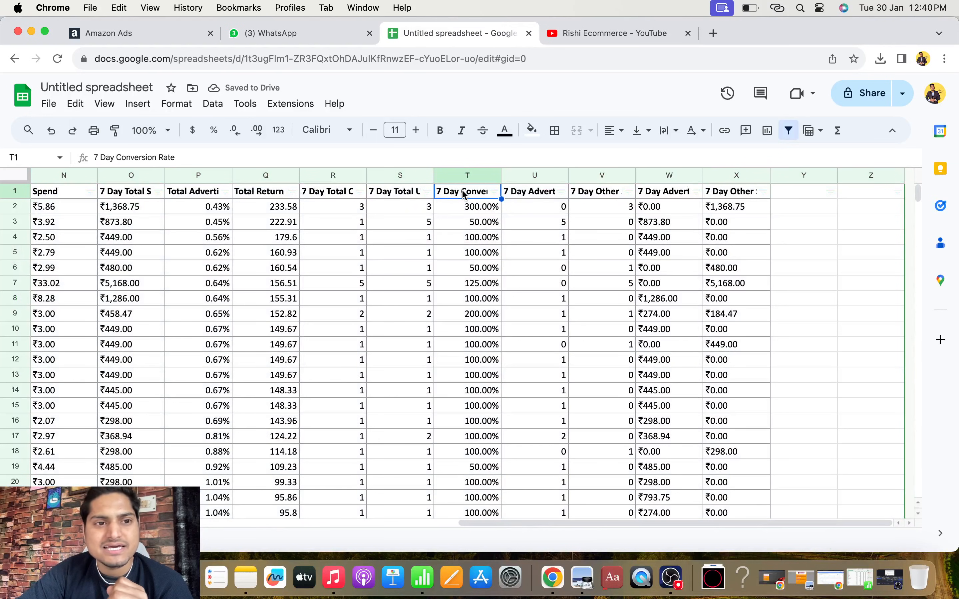
pyautogui.click(388, 194)
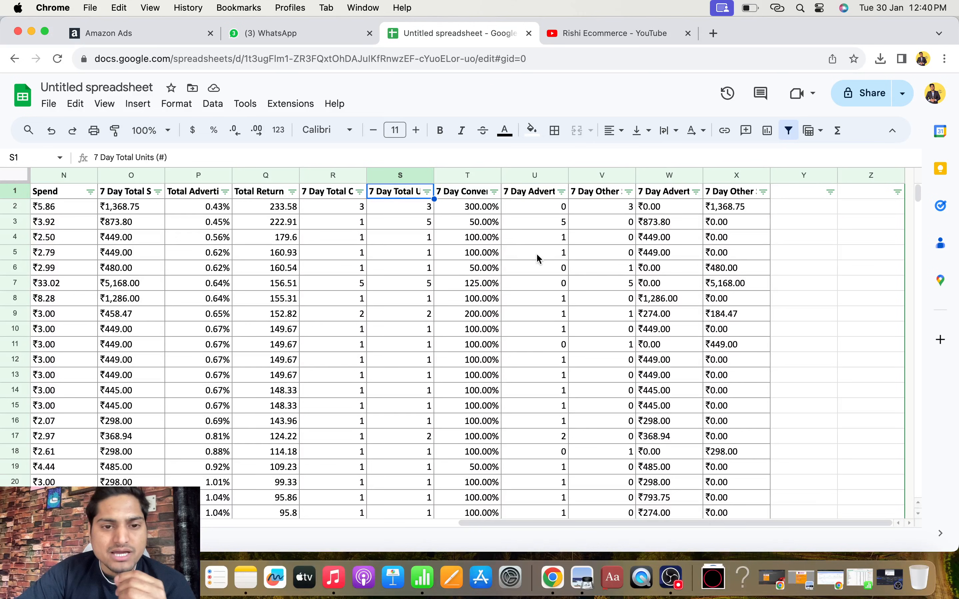
pyautogui.click(428, 192)
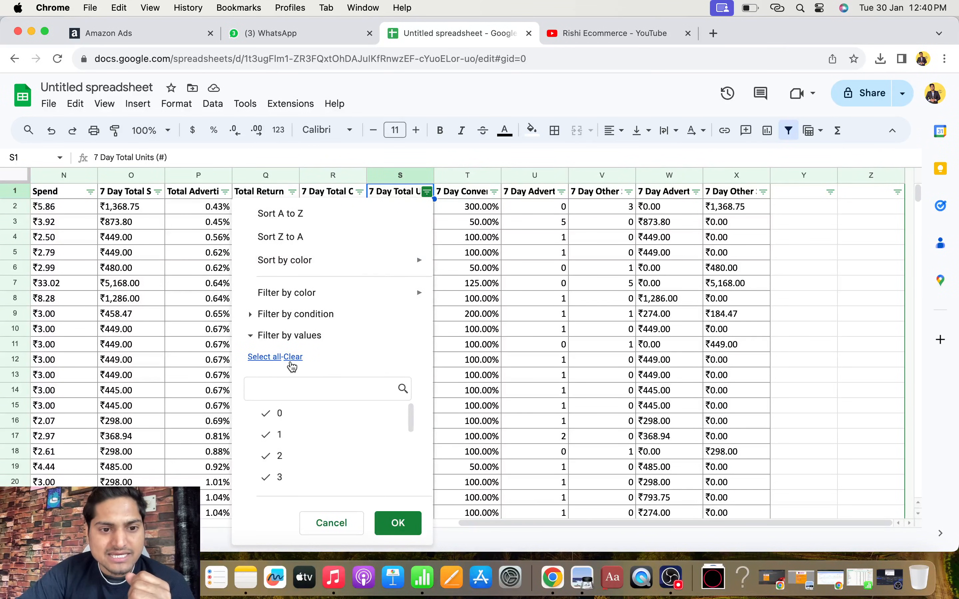
pyautogui.click(292, 361)
pyautogui.scroll(-5, 318, 475)
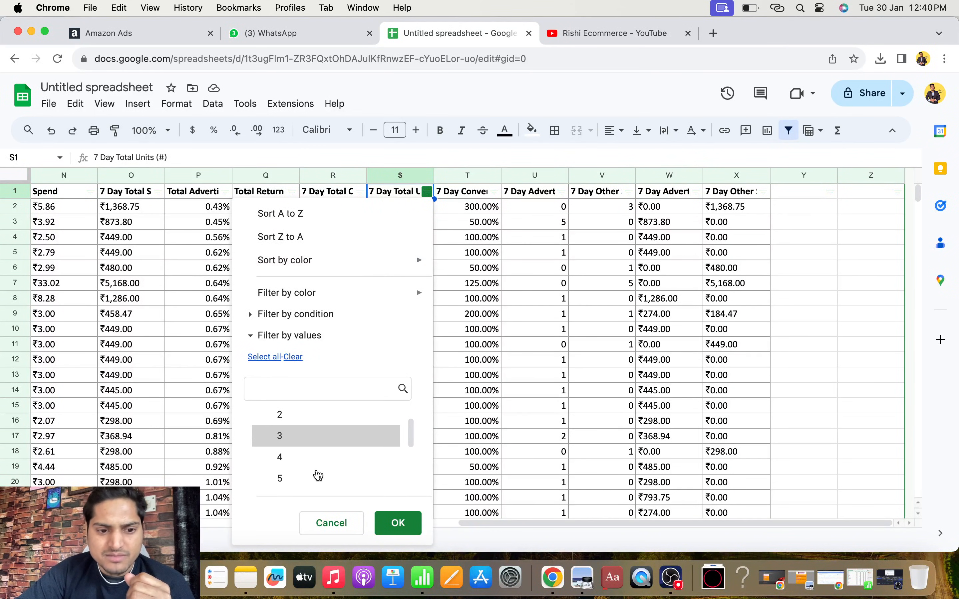
pyautogui.click(321, 410)
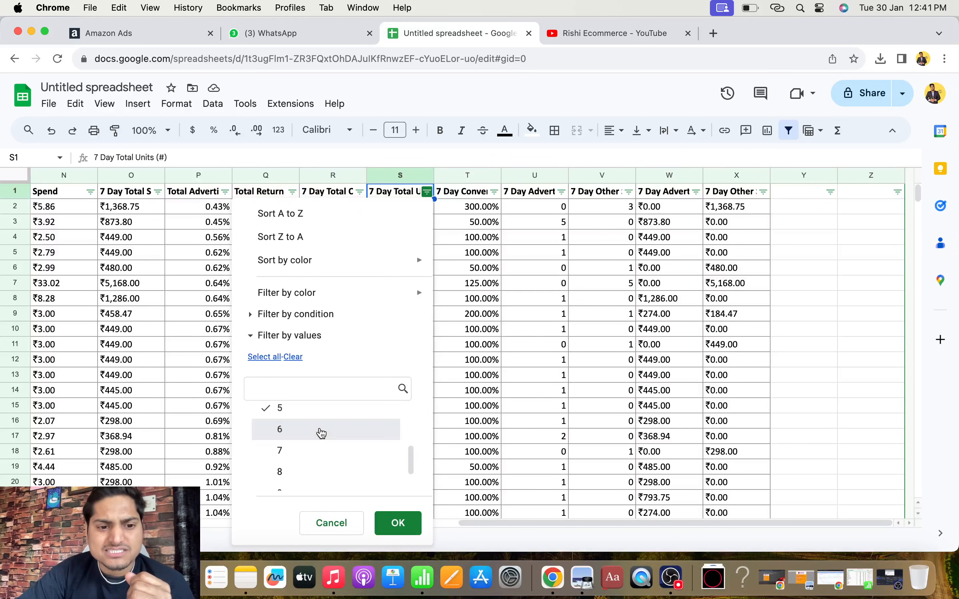
pyautogui.click(321, 431)
pyautogui.click(321, 449)
pyautogui.click(320, 471)
pyautogui.scroll(-2, 321, 464)
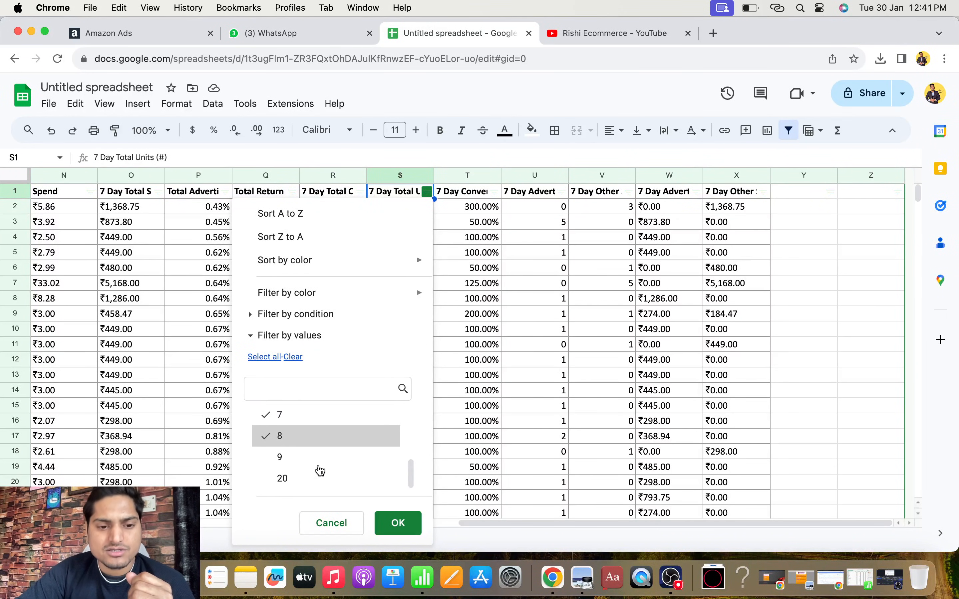
pyautogui.click(322, 457)
pyautogui.click(321, 478)
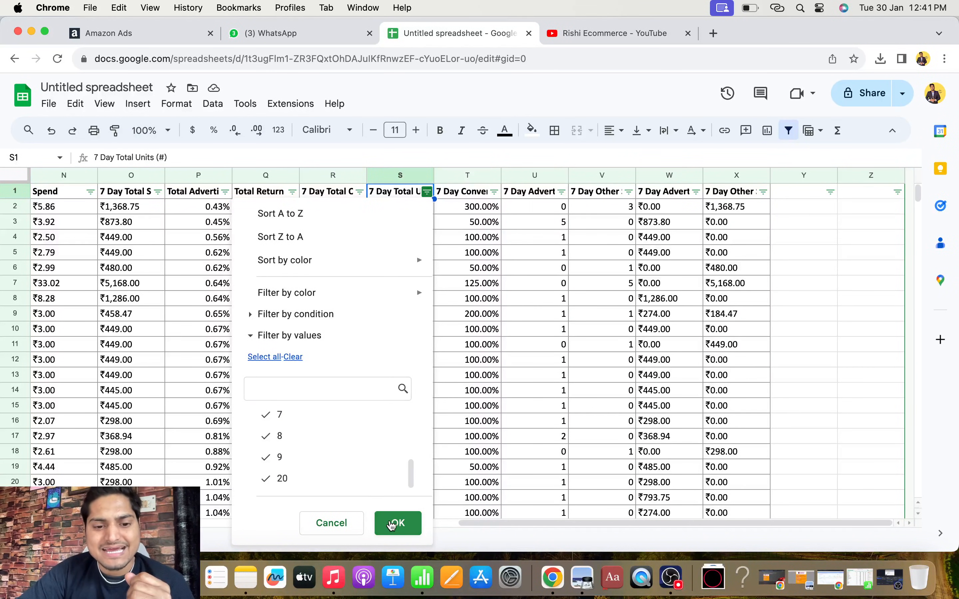
pyautogui.click(396, 523)
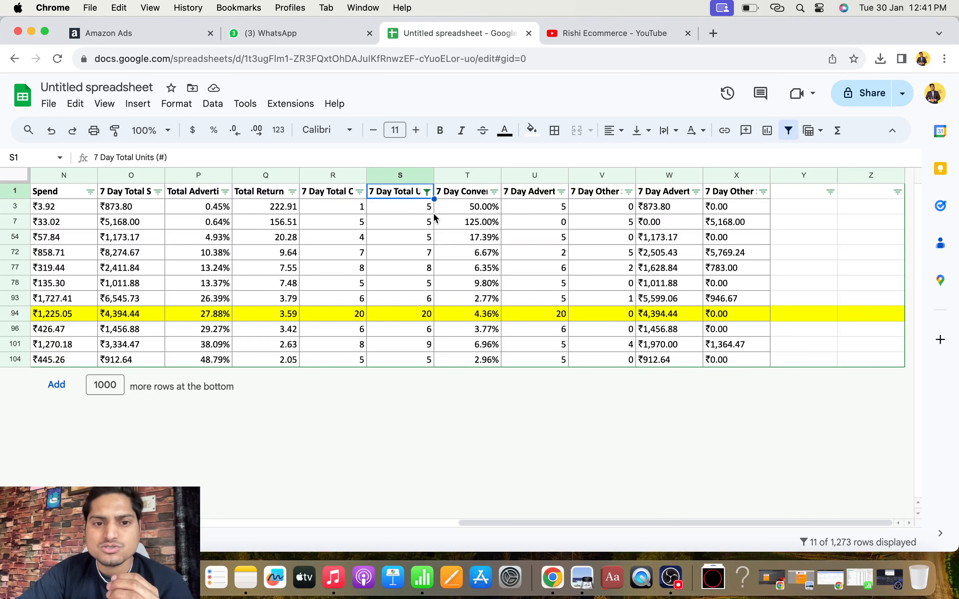
pyautogui.click(428, 198)
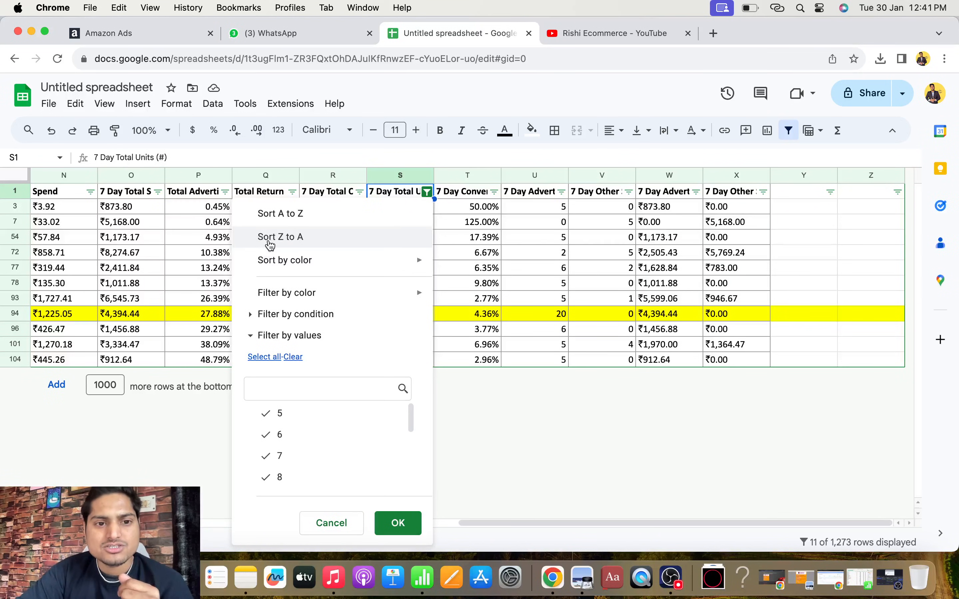
pyautogui.click(538, 456)
pyautogui.hscroll(-10, 473, 314)
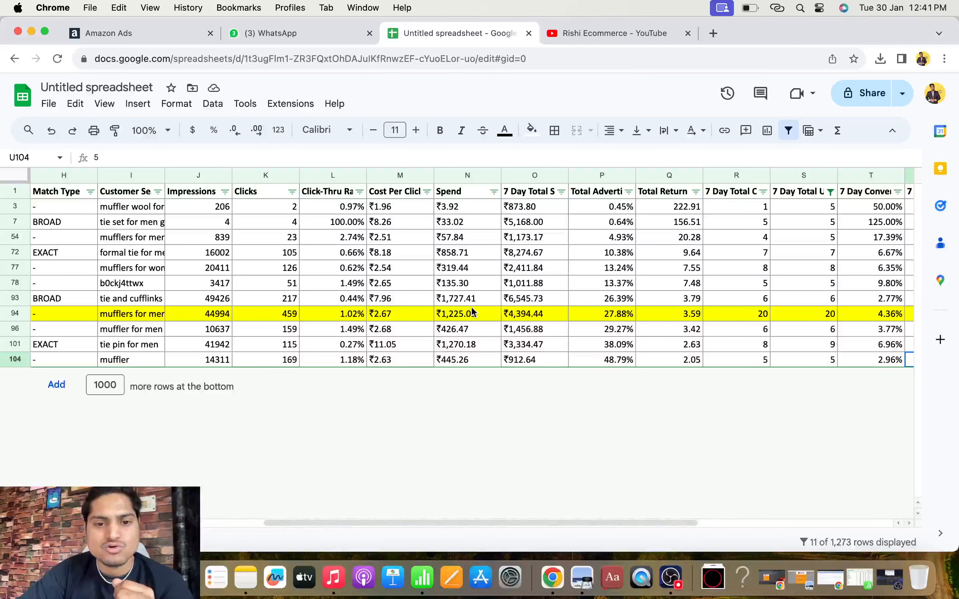
pyautogui.hscroll(6, 544, 302)
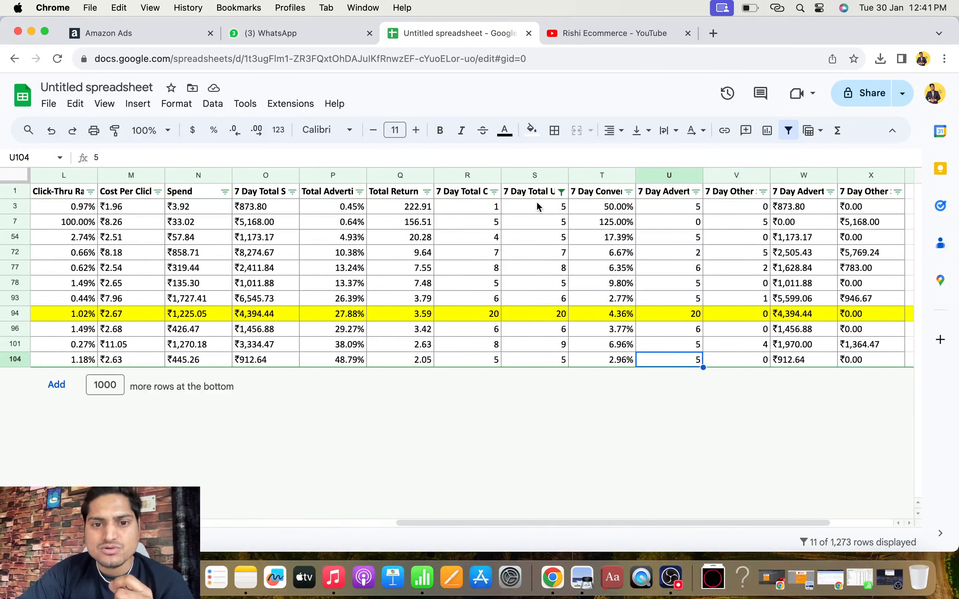
pyautogui.hscroll(-3, 436, 199)
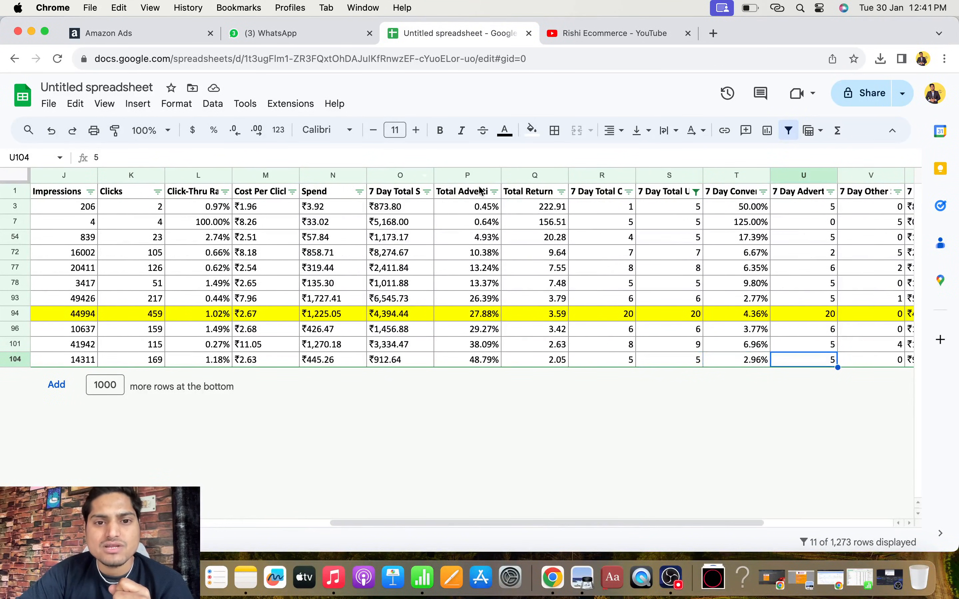
# - Filter the Total Advertising Cost of Sales (ACOS) column to exclude 26.39%, 27.88%, 29.27%, 38.09% and 48.79%
pyautogui.click(461, 197)
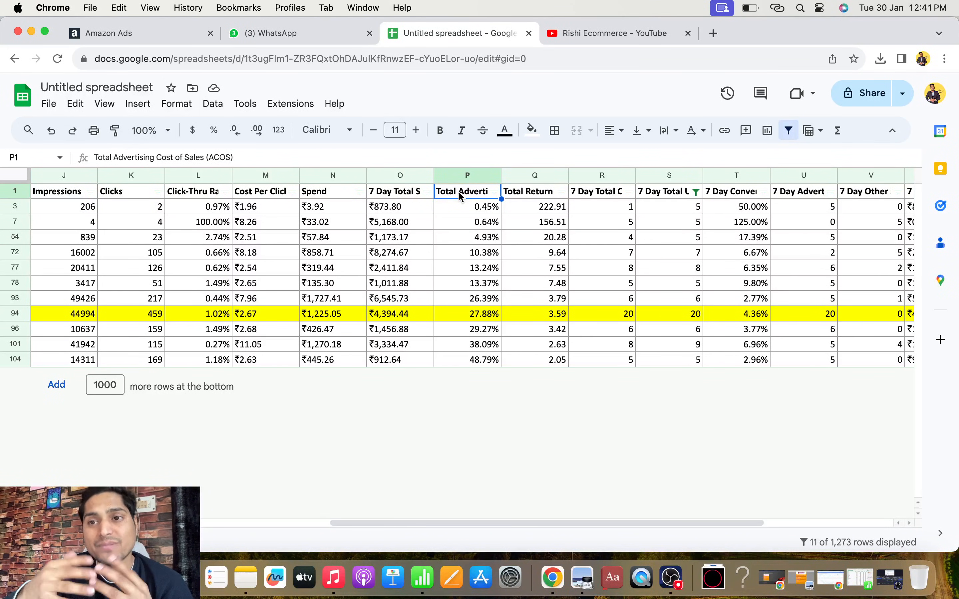
pyautogui.click(494, 195)
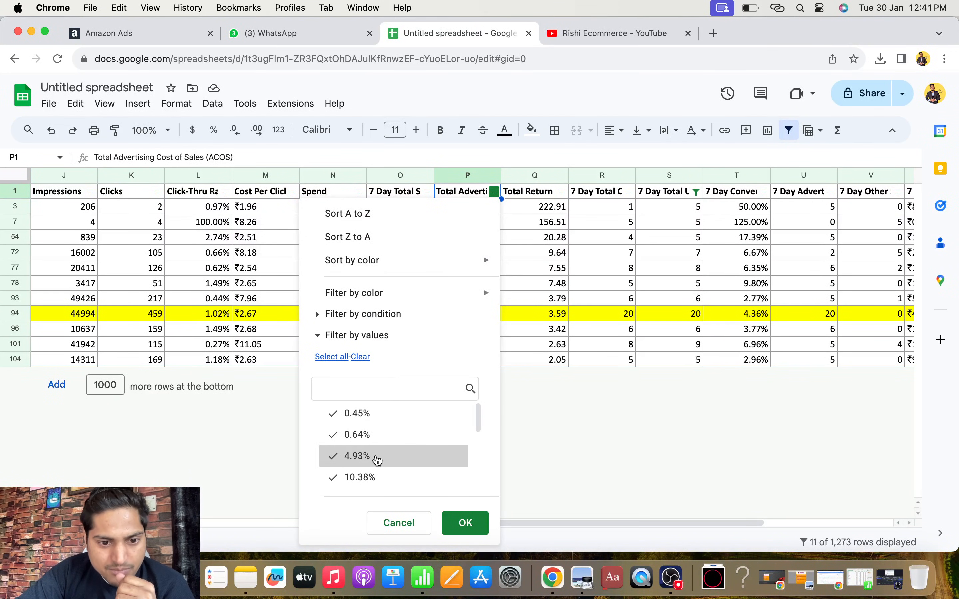
pyautogui.scroll(-1, 377, 459)
pyautogui.scroll(-3, 376, 459)
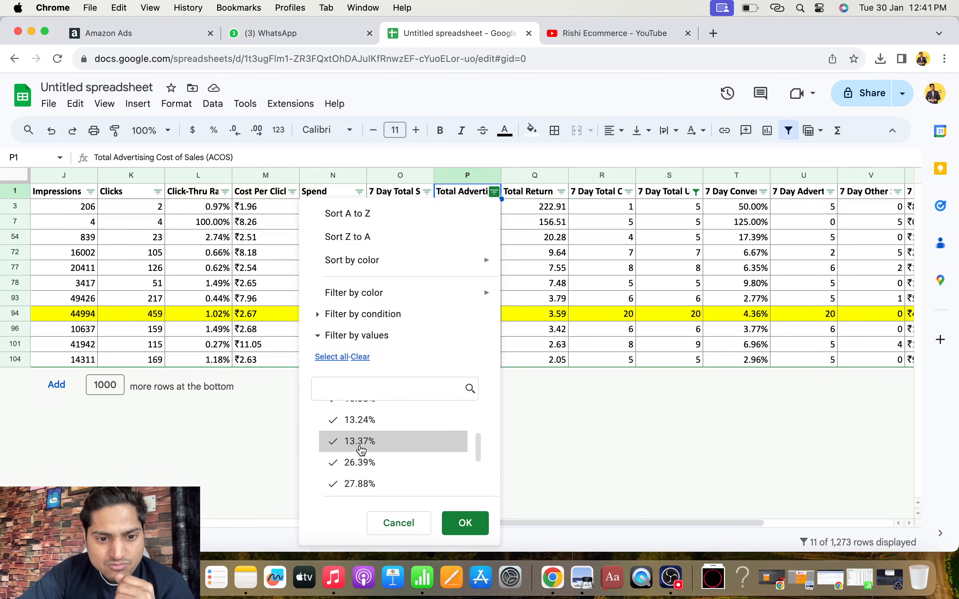
pyautogui.click(380, 461)
pyautogui.scroll(-1, 380, 444)
pyautogui.click(378, 458)
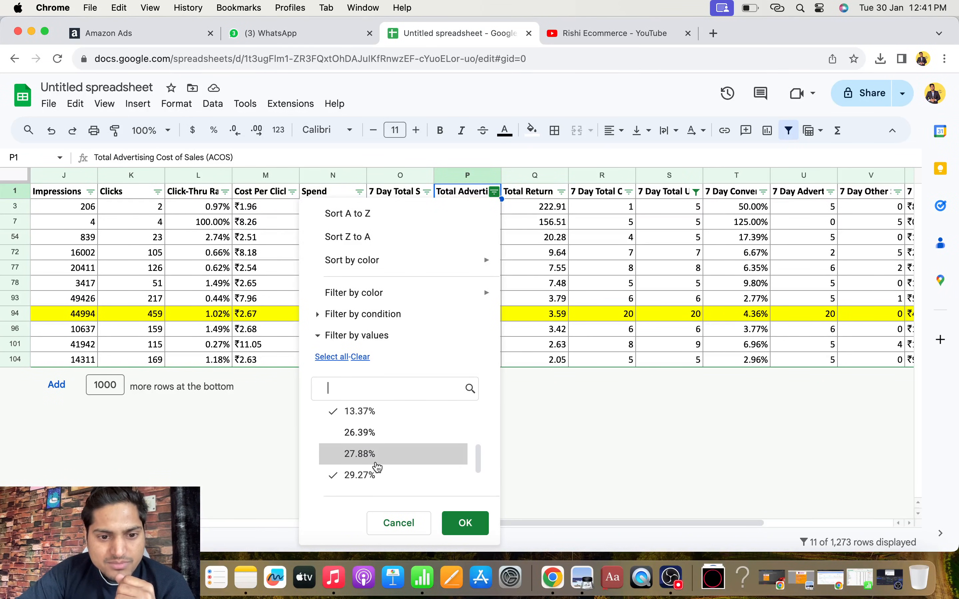
pyautogui.scroll(-1, 376, 466)
pyautogui.scroll(-1, 376, 464)
pyautogui.click(374, 454)
pyautogui.click(375, 476)
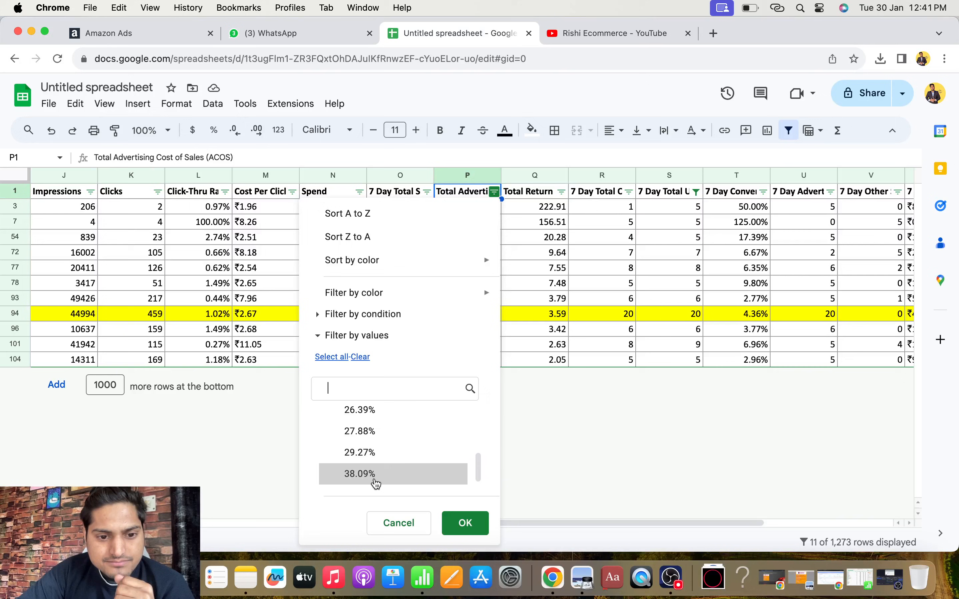
pyautogui.scroll(-1, 376, 479)
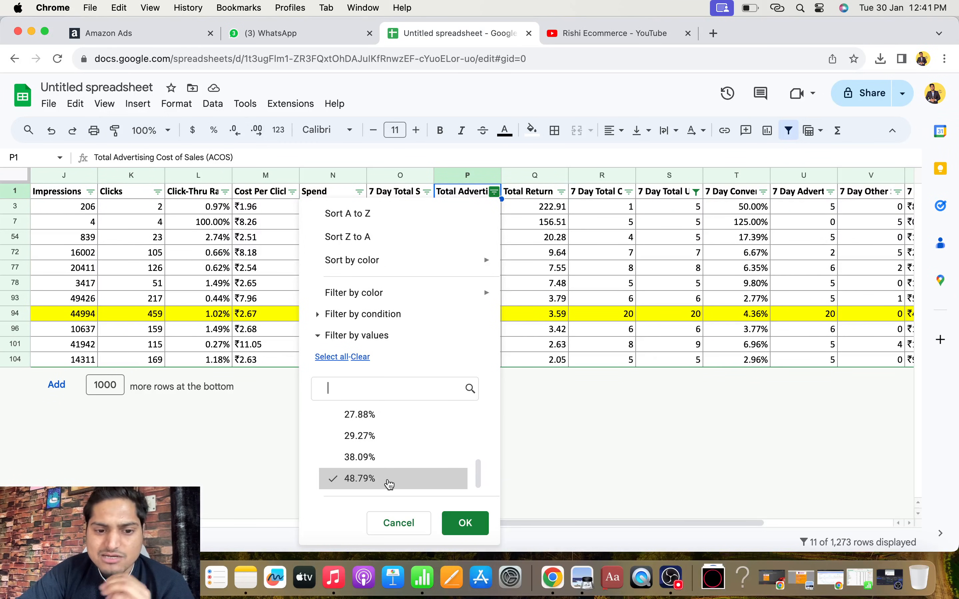
pyautogui.scroll(5, 389, 484)
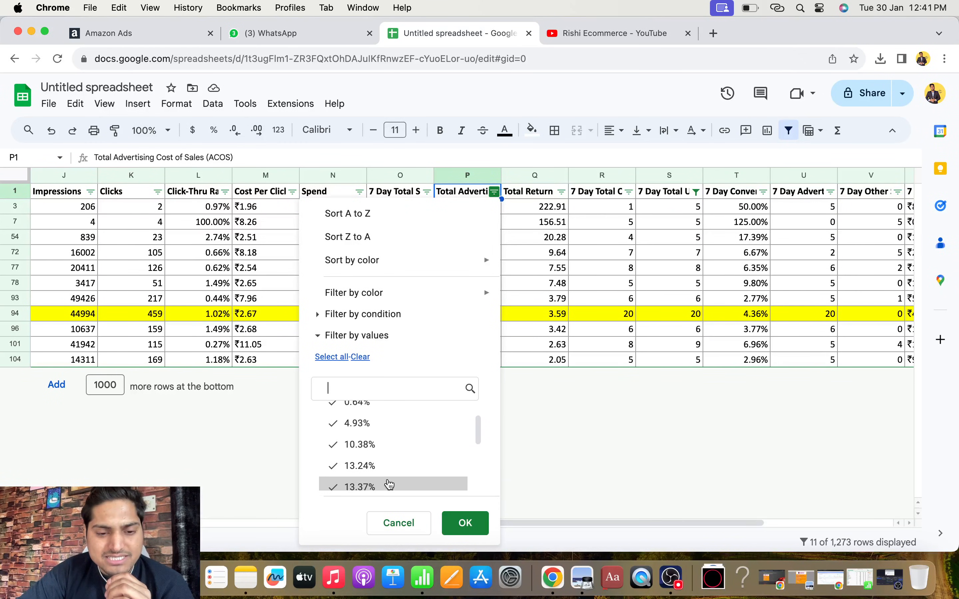
pyautogui.scroll(-1, 390, 484)
pyautogui.scroll(1, 389, 484)
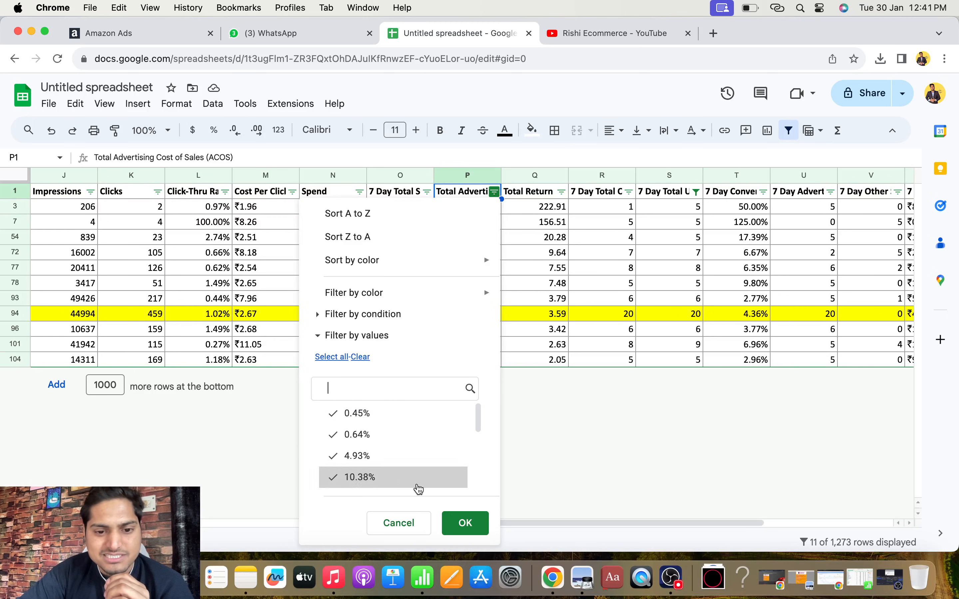
pyautogui.click(464, 531)
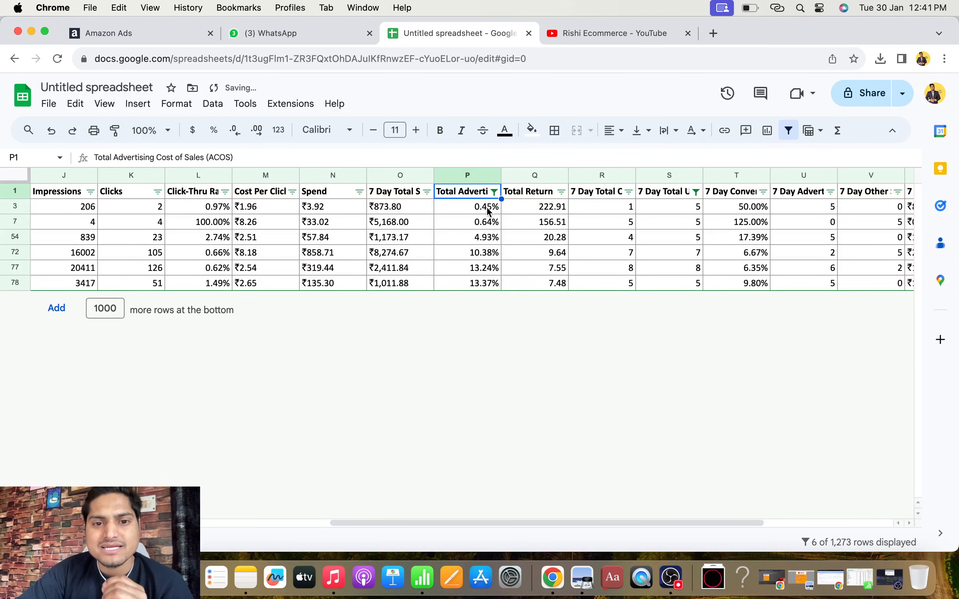
# - Review the ACOS, Impressions and Clicks values of the filtered search term rows
pyautogui.moveTo(489, 206); pyautogui.dragTo(486, 288)
pyautogui.click(495, 304)
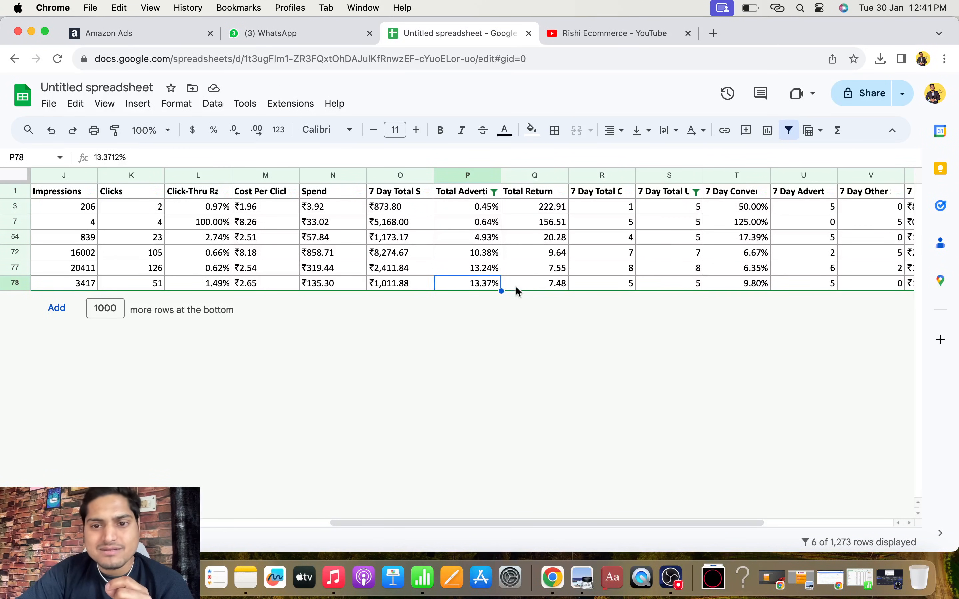
pyautogui.hscroll(-4, 503, 277)
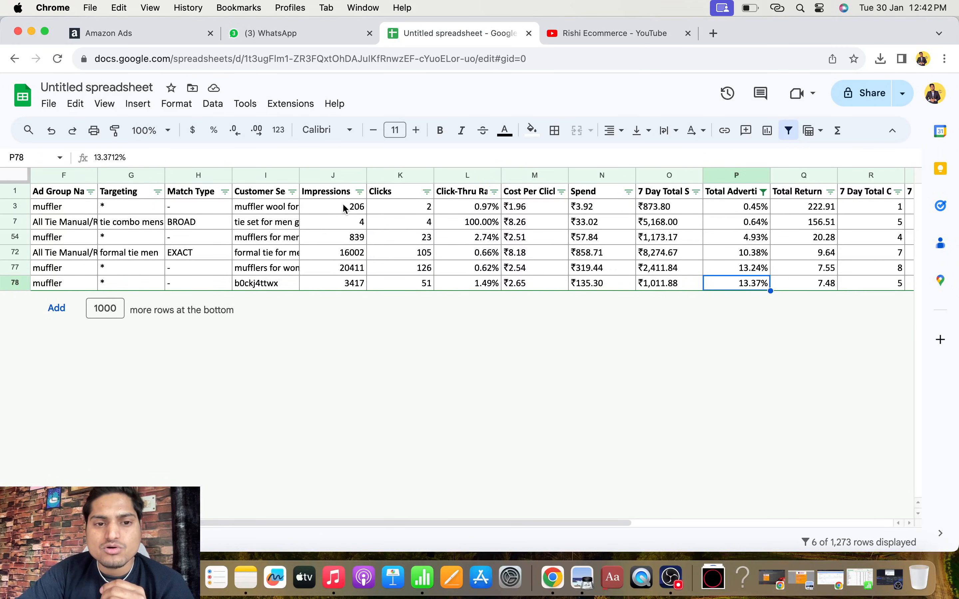
pyautogui.moveTo(345, 209); pyautogui.dragTo(346, 285)
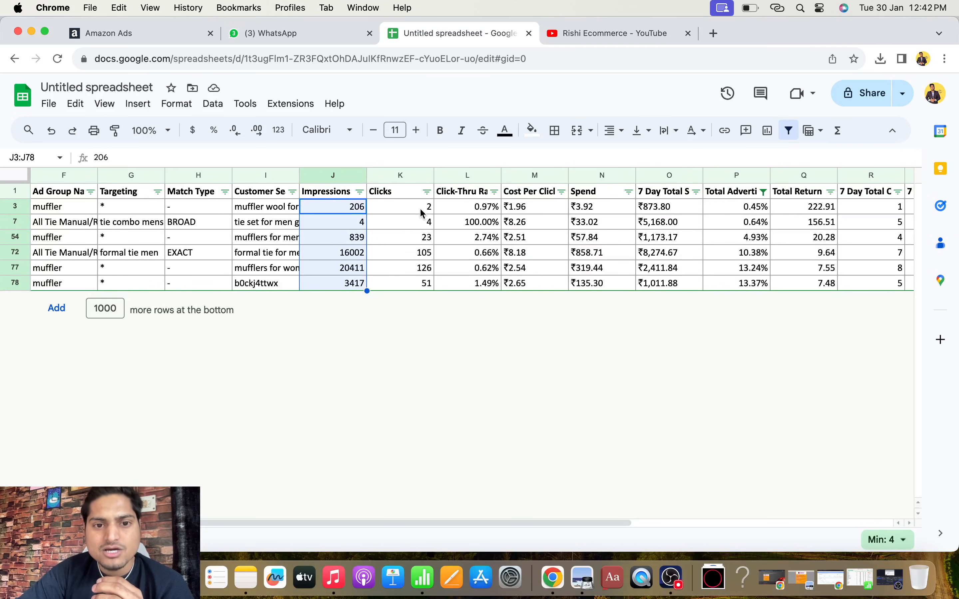
pyautogui.moveTo(422, 213); pyautogui.dragTo(427, 283)
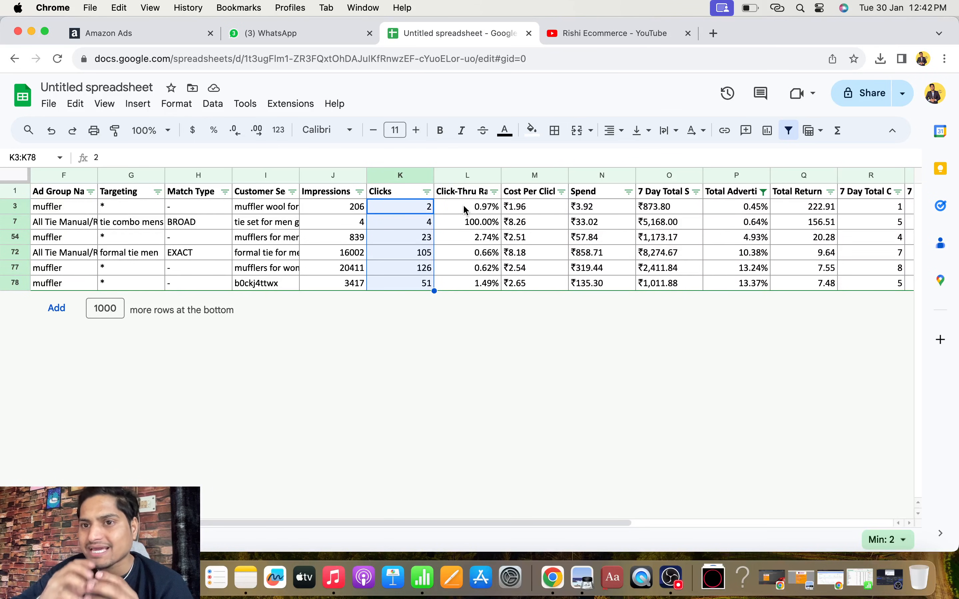
# - Filter the Click-Thru Rate (CTR) column to show only 0.97%, 1.49%, 2.74% and 100.00%
pyautogui.click(495, 192)
pyautogui.click(360, 357)
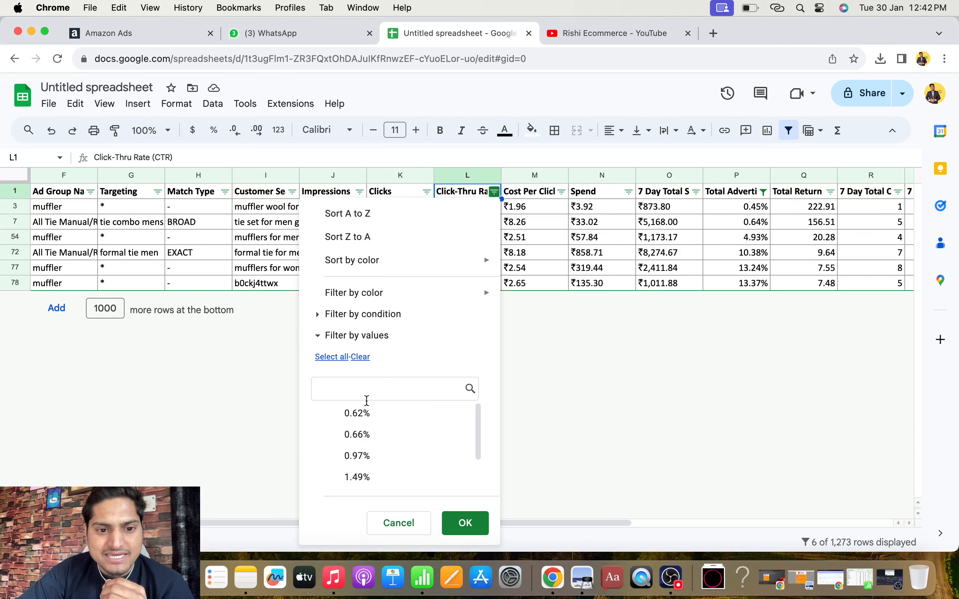
pyautogui.scroll(-2, 375, 421)
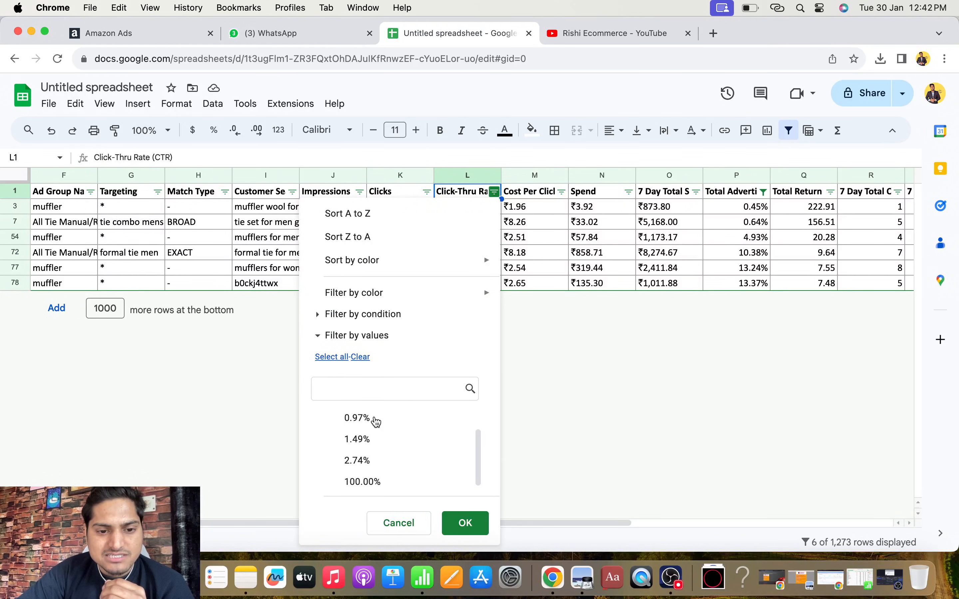
pyautogui.click(376, 416)
pyautogui.click(377, 437)
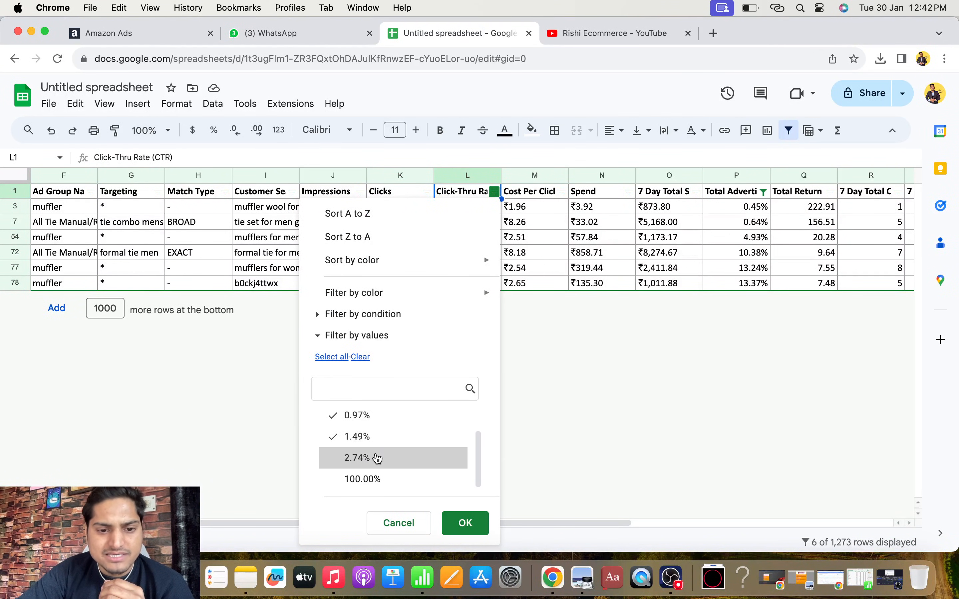
pyautogui.click(376, 479)
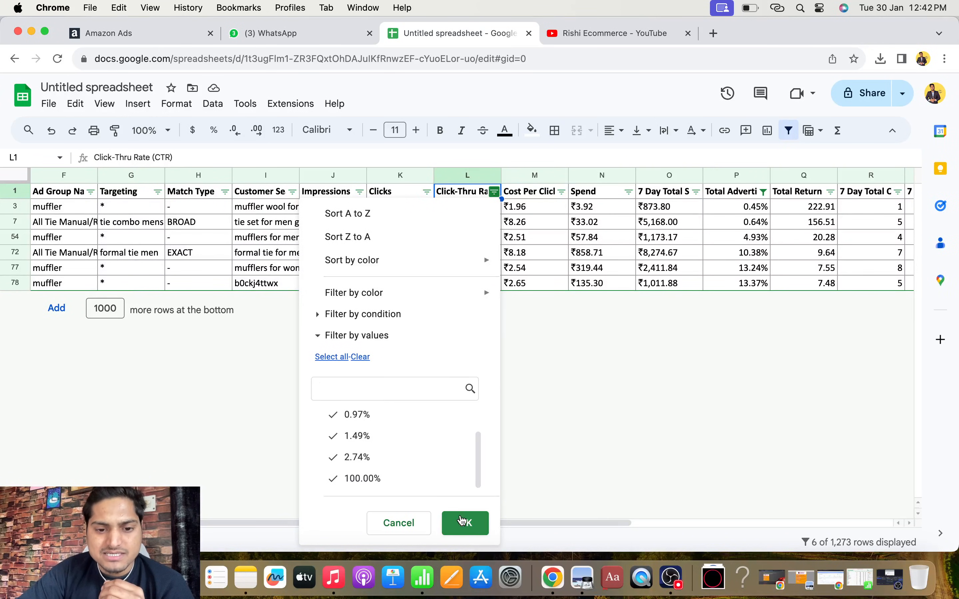
pyautogui.click(466, 524)
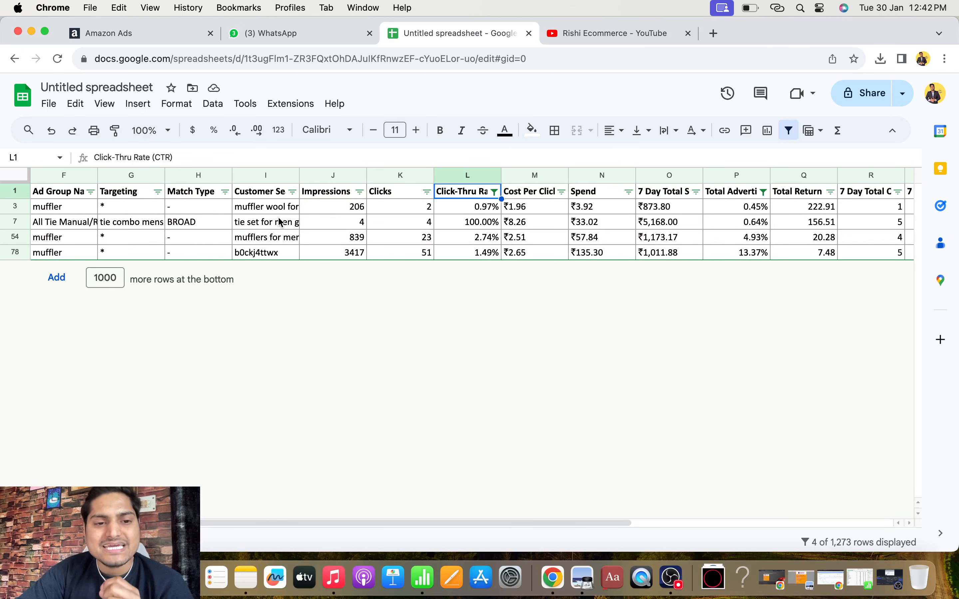
# - Filter the Customer Search Term column to exclude "b0ckj4ttwx" and "tie set for men gift combo raymond"
pyautogui.click(293, 192)
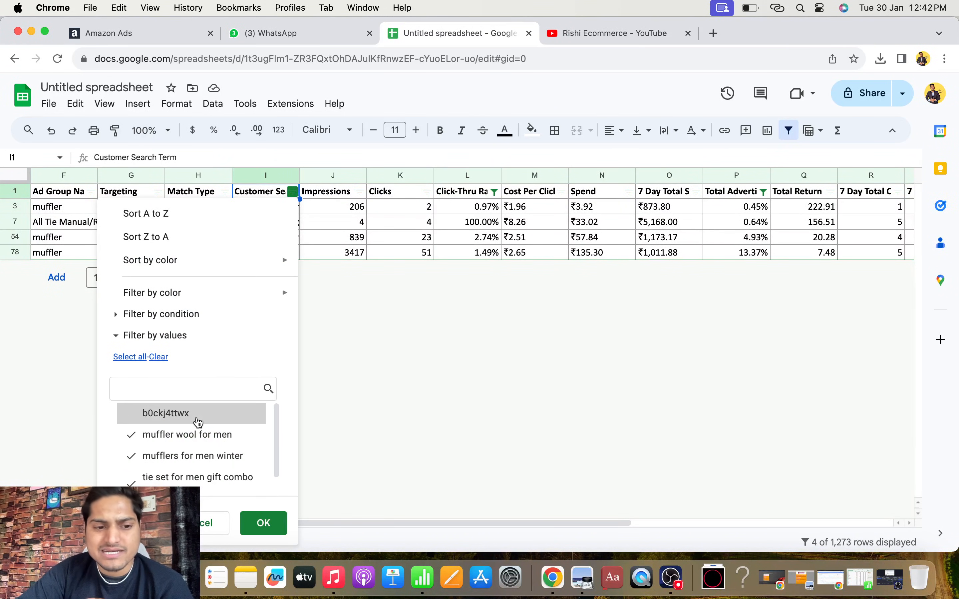
pyautogui.scroll(-1, 199, 422)
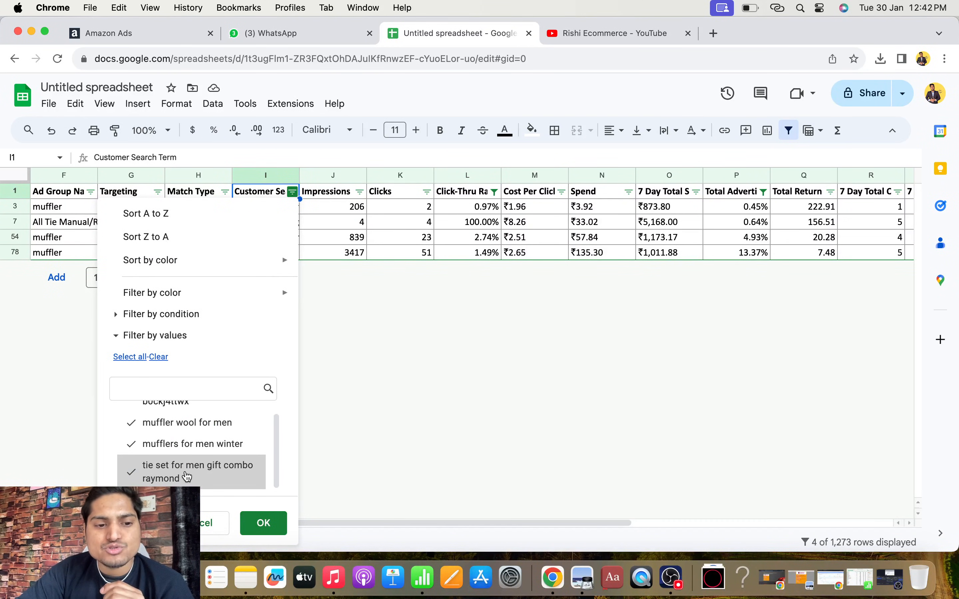
pyautogui.click(188, 477)
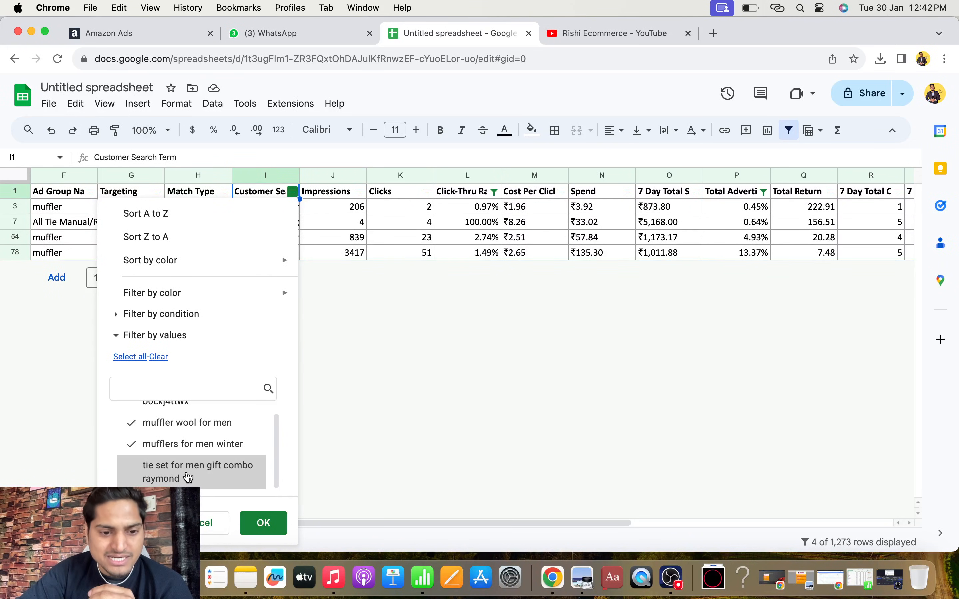
pyautogui.click(264, 522)
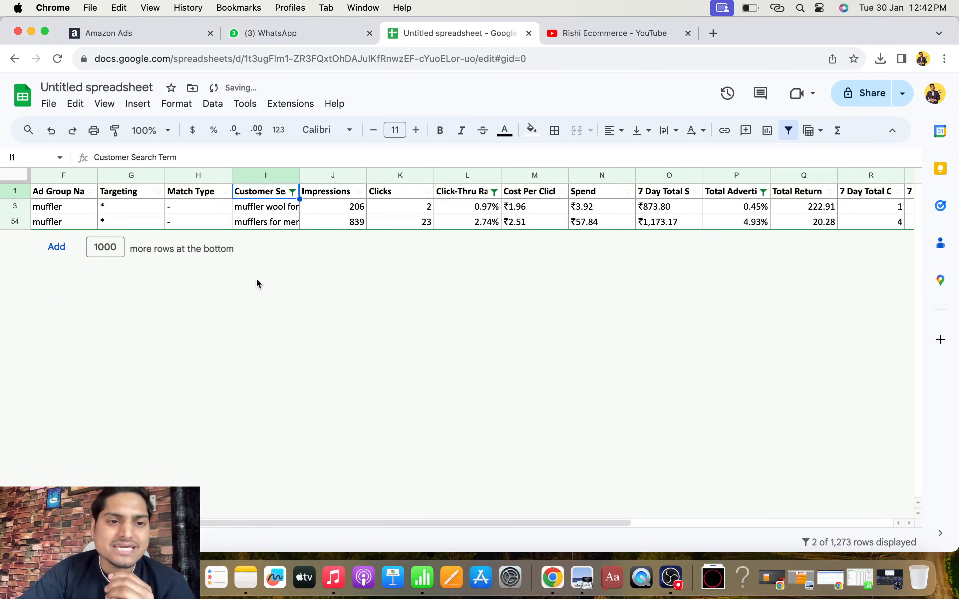
# - Compare the full search terms, Clicks, Cost Per Click and Impressions of the two remaining muffler rows
pyautogui.moveTo(262, 210); pyautogui.dragTo(265, 222)
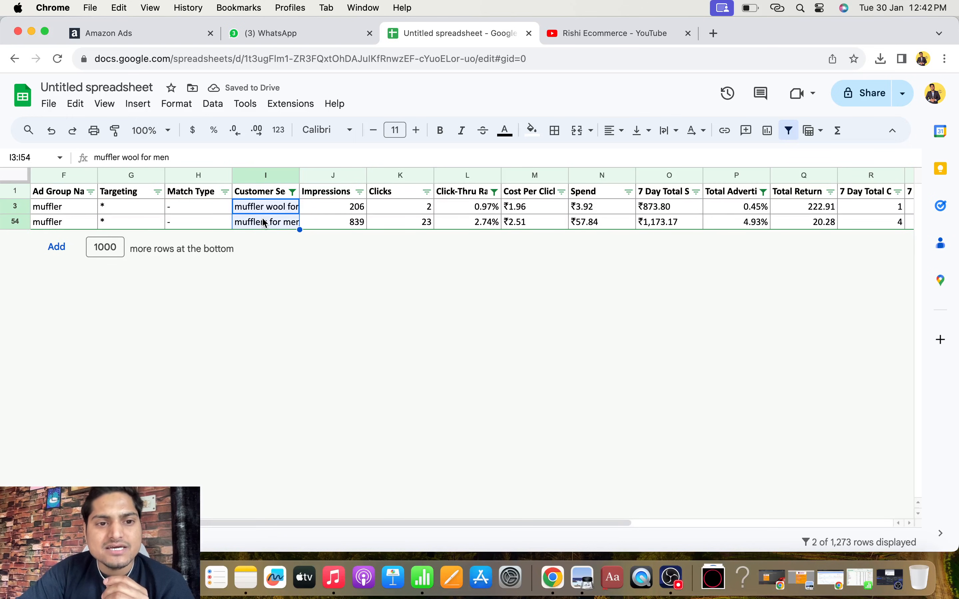
pyautogui.click(332, 239)
pyautogui.click(277, 206)
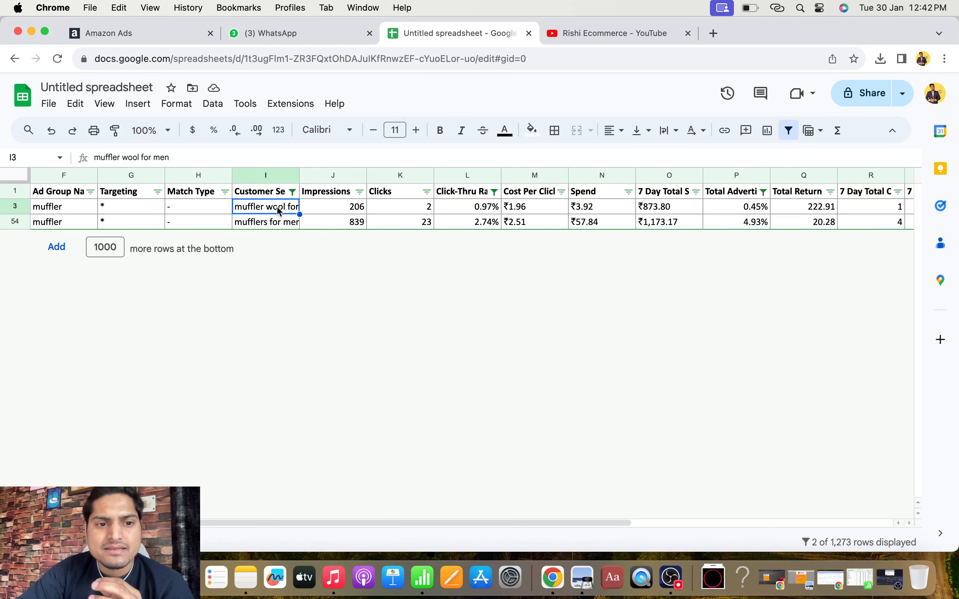
pyautogui.click(275, 224)
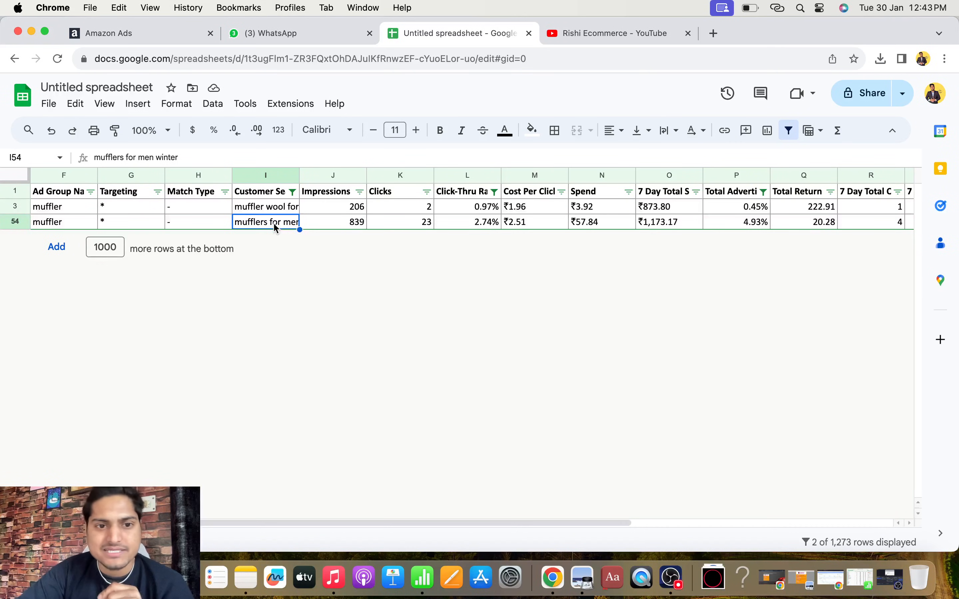
pyautogui.moveTo(355, 208); pyautogui.dragTo(429, 221)
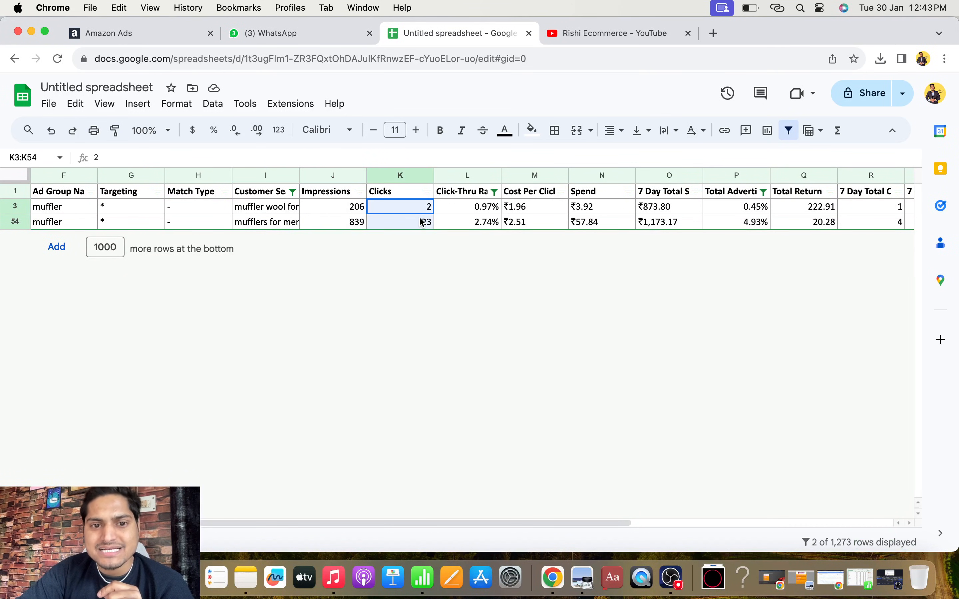
pyautogui.click(533, 204)
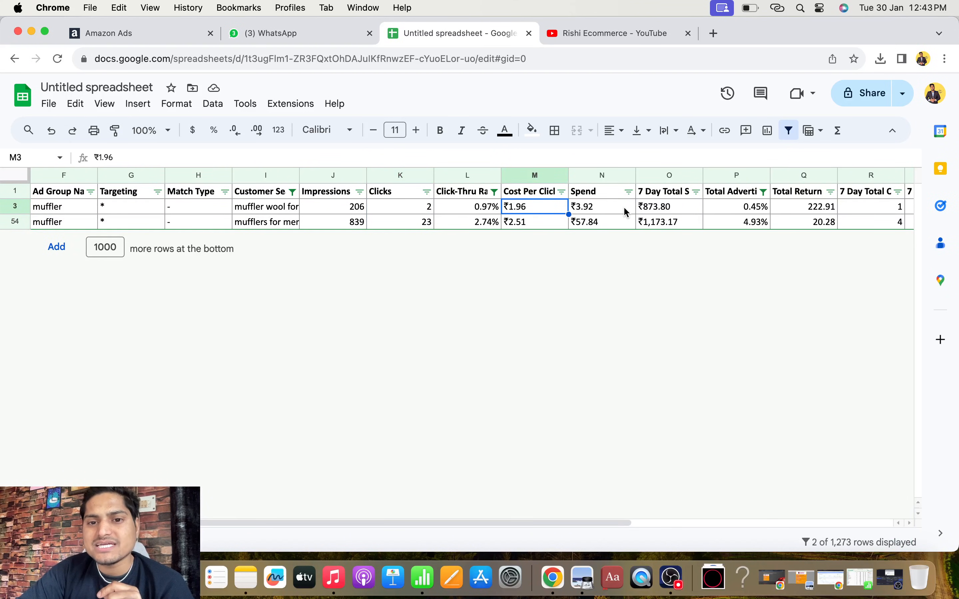
pyautogui.click(528, 224)
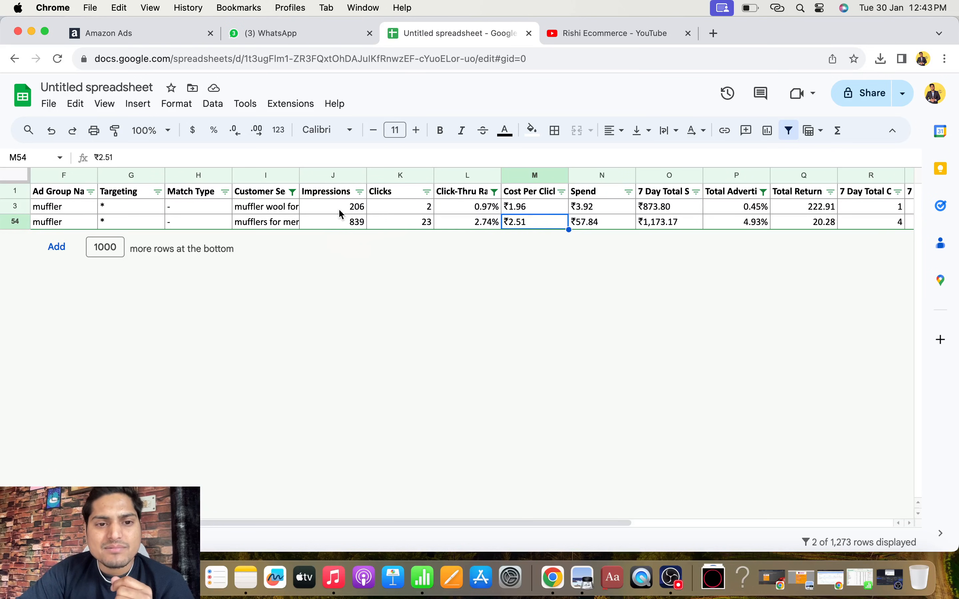
pyautogui.click(353, 208)
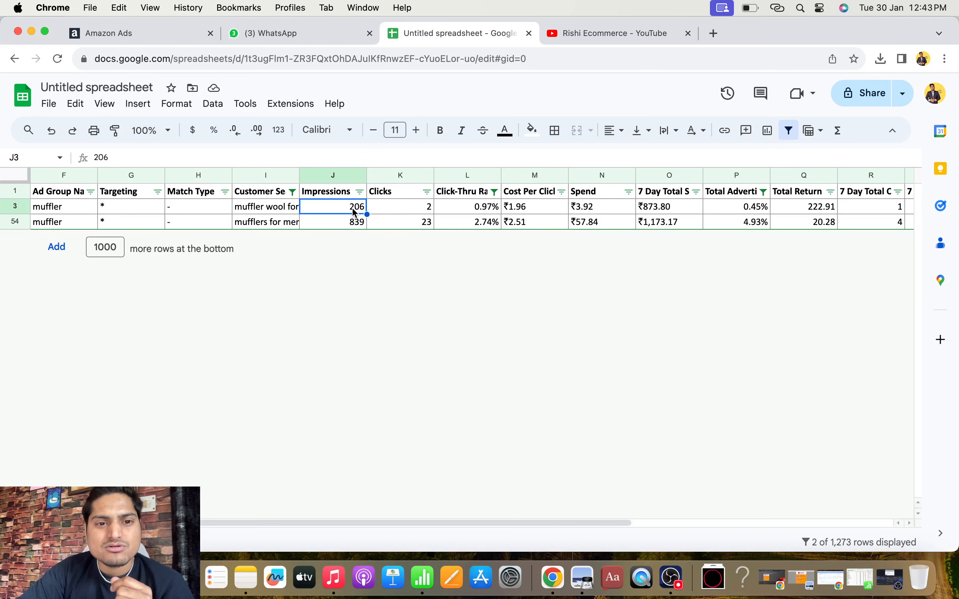
pyautogui.click(280, 210)
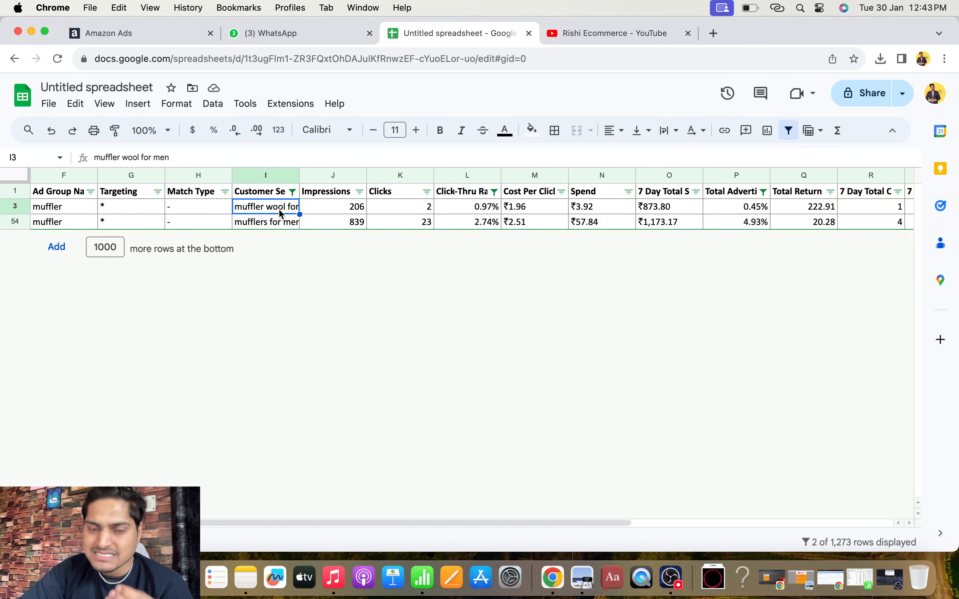
pyautogui.click(279, 224)
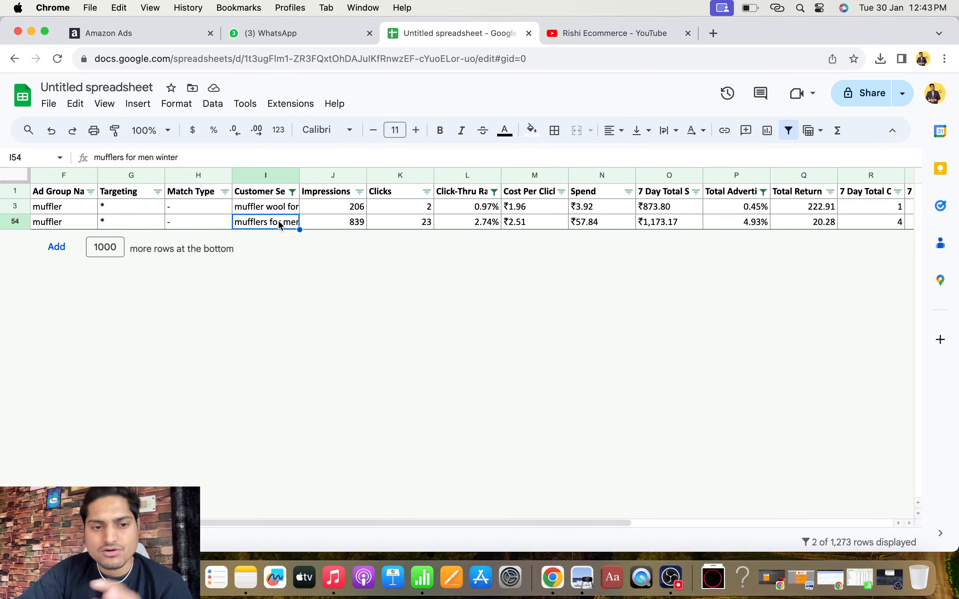
# - Examine the "mufflers for men winter" row's metrics from Impressions and Clicks through CTR, Cost Per Click, Spend, Sales, ACOS and ROAS
pyautogui.click(346, 226)
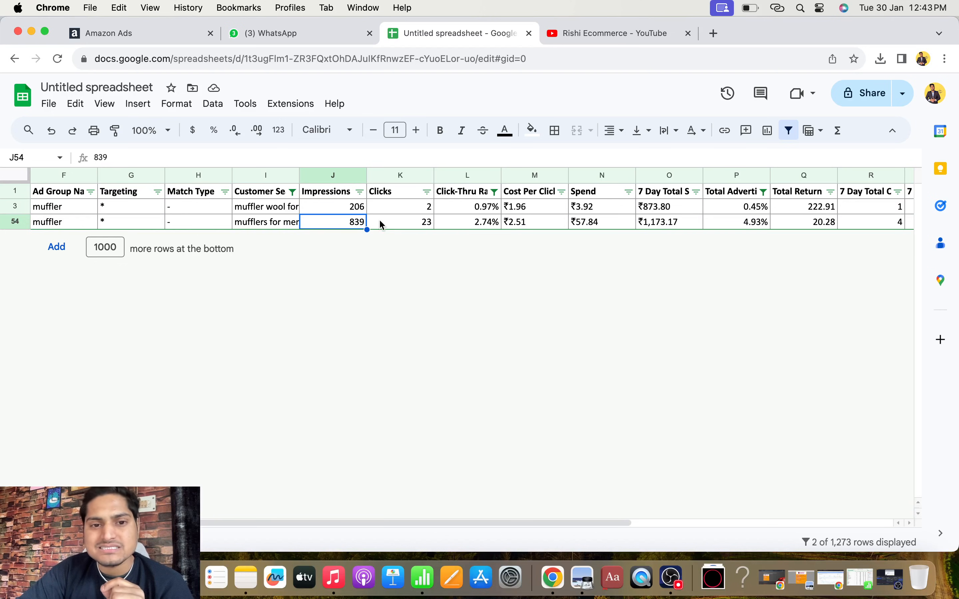
pyautogui.click(416, 225)
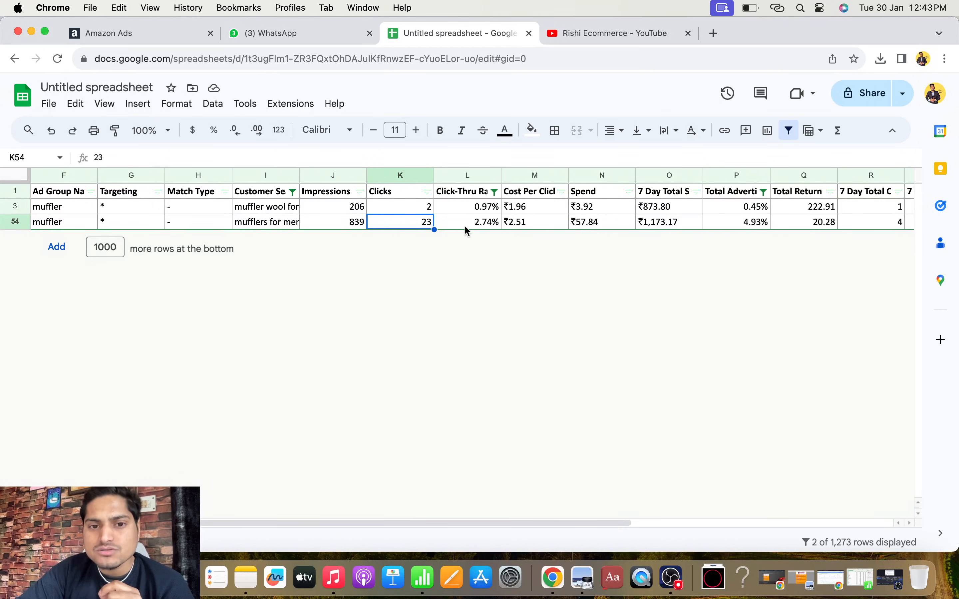
pyautogui.click(478, 227)
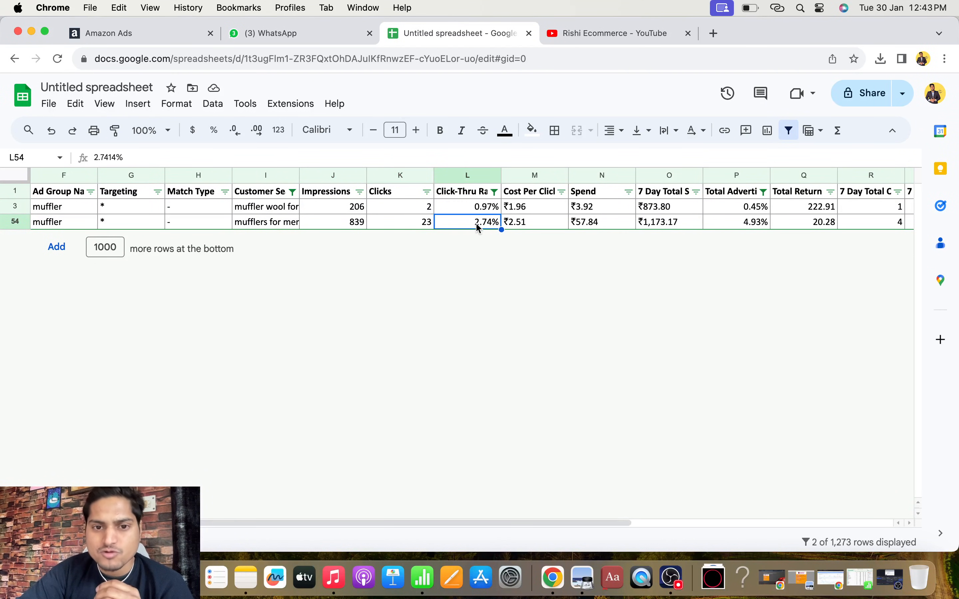
pyautogui.click(548, 222)
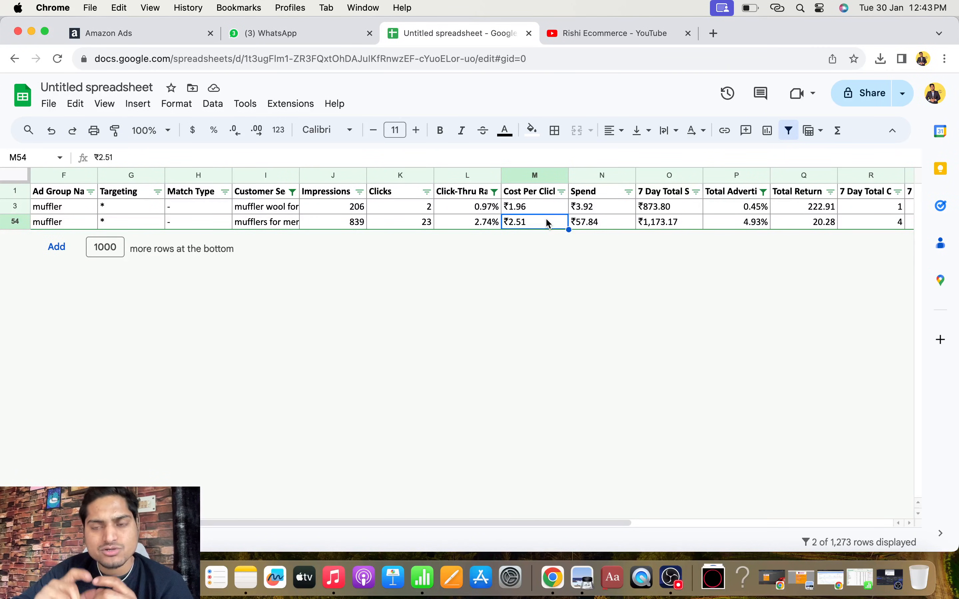
pyautogui.click(605, 223)
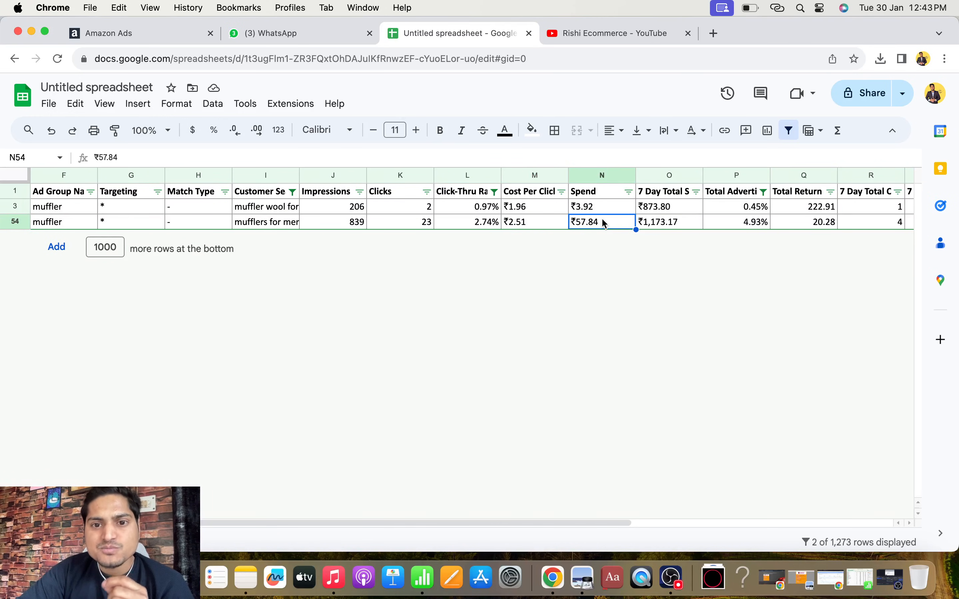
pyautogui.click(656, 225)
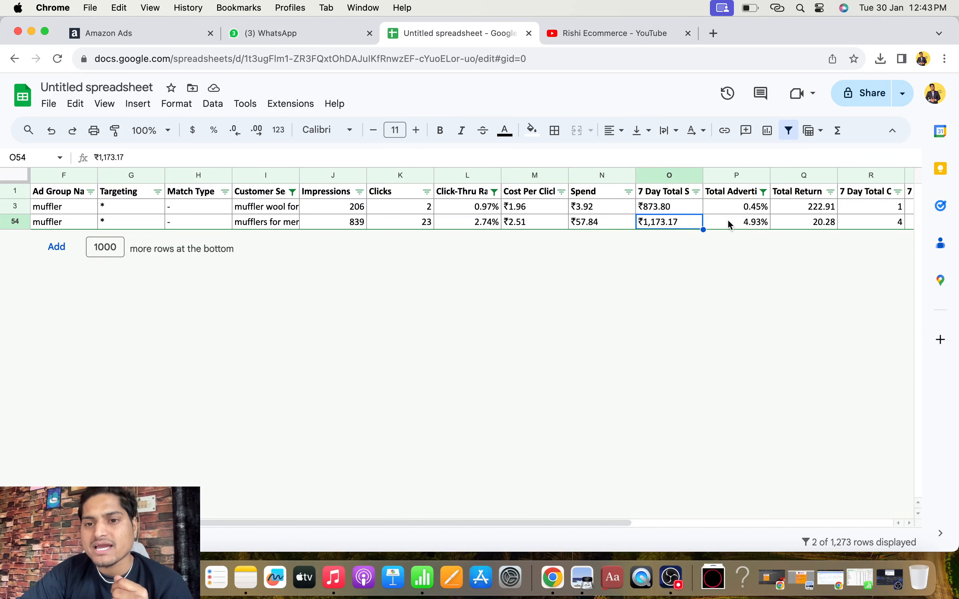
pyautogui.click(749, 224)
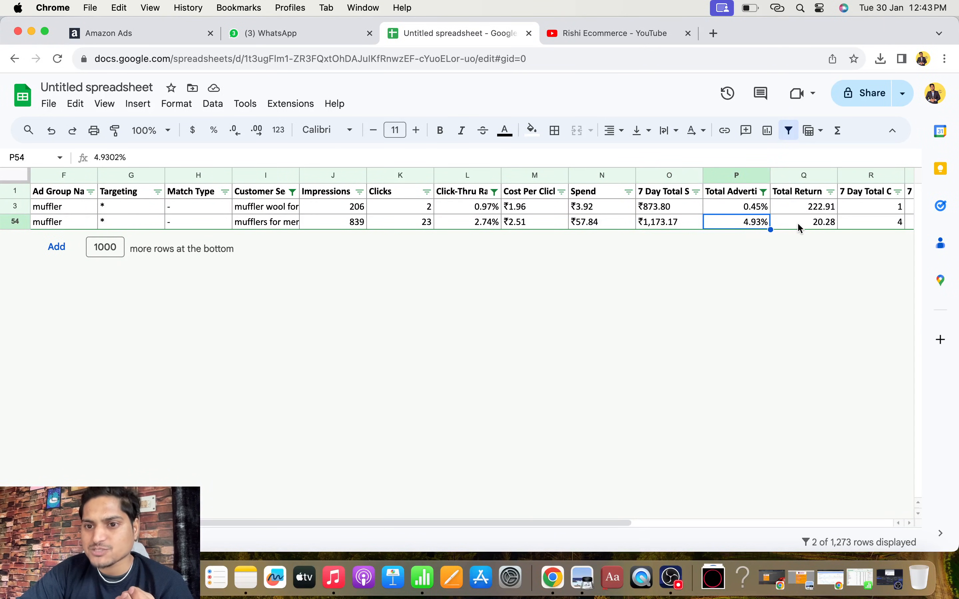
pyautogui.hscroll(3, 800, 228)
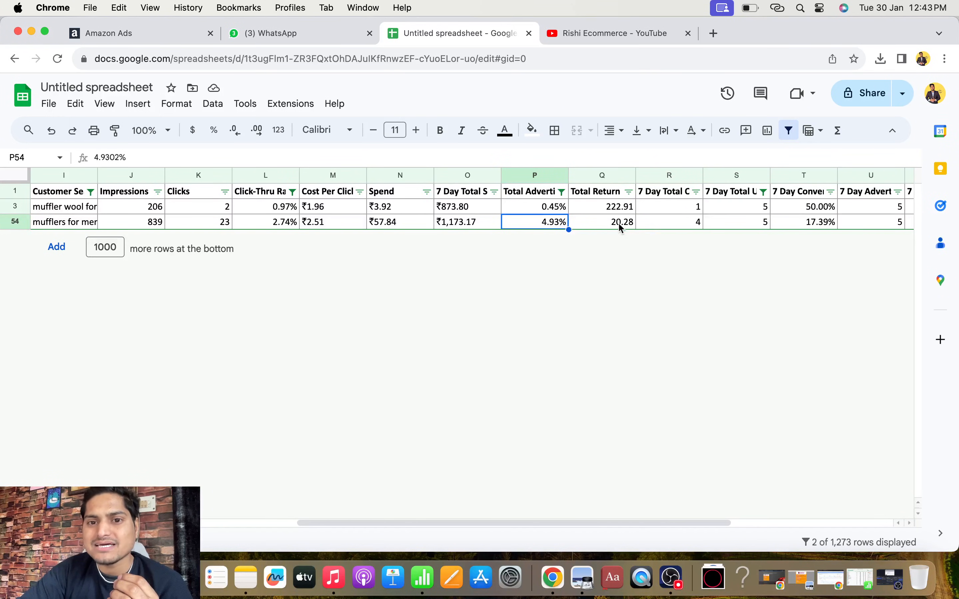
pyautogui.click(623, 225)
pyautogui.click(606, 193)
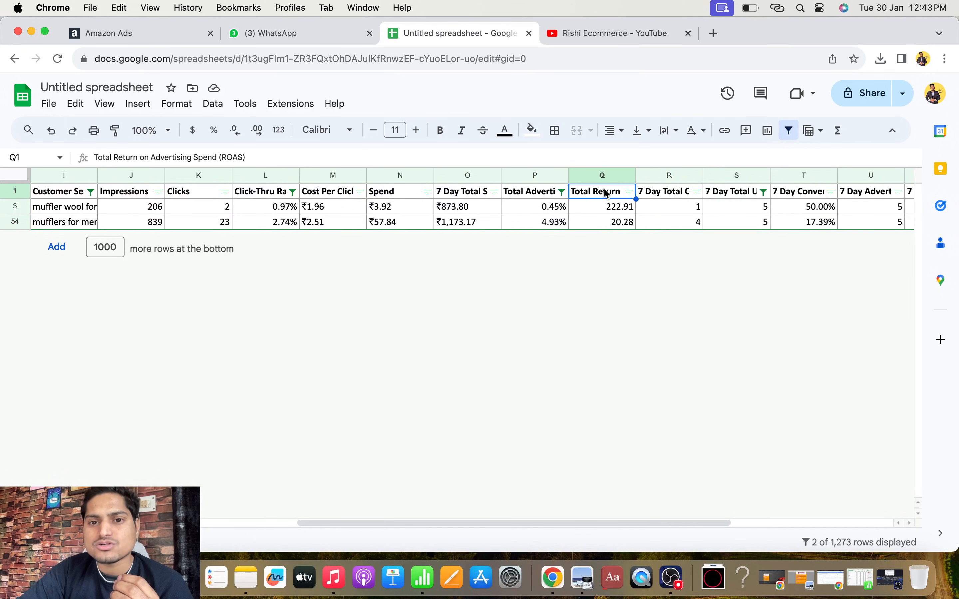
pyautogui.click(612, 224)
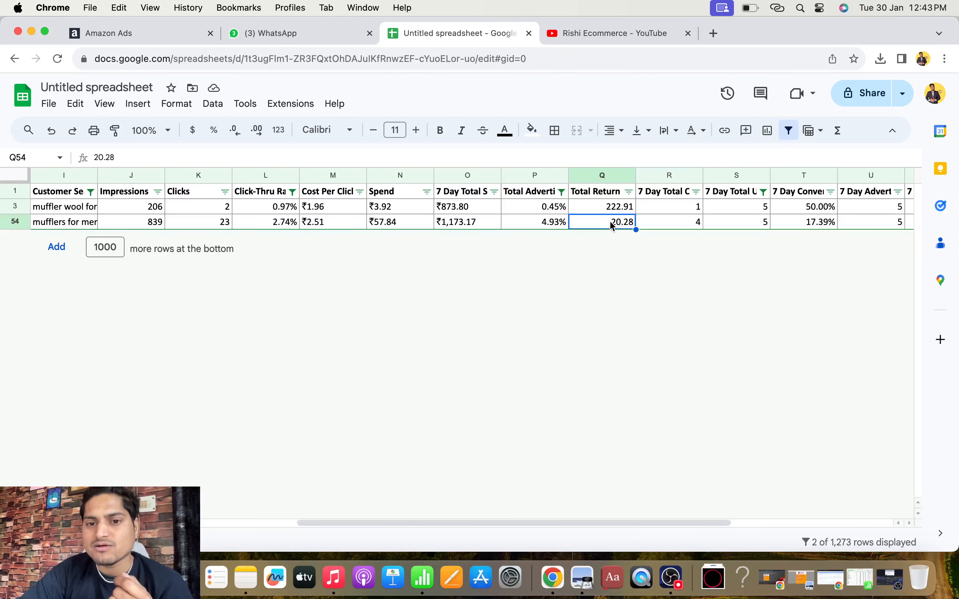
pyautogui.hscroll(-5, 622, 241)
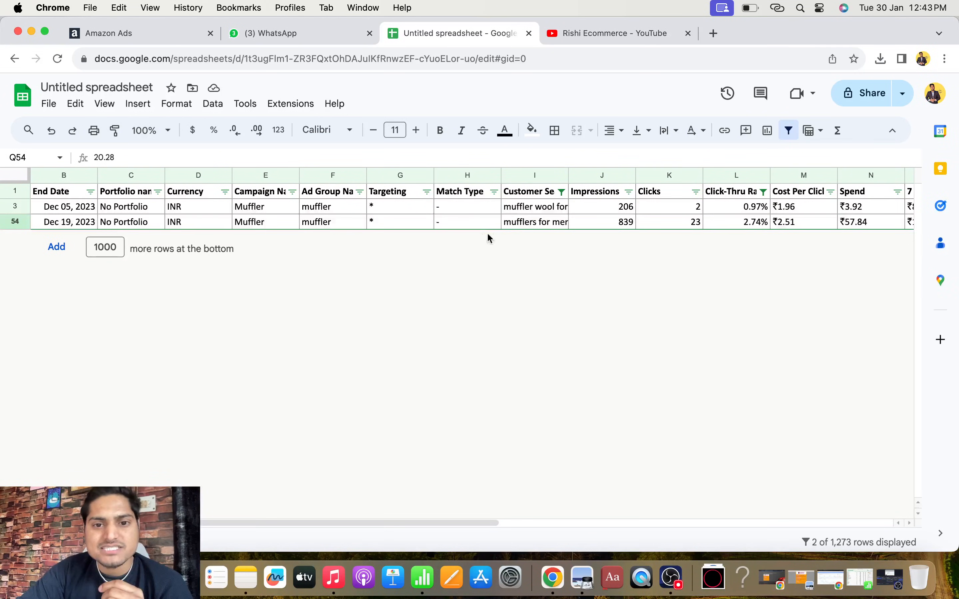
# - Copy the search term "mufflers for men winter" and start creating a campaign in the Amazon Ads campaign manager
pyautogui.click(537, 221)
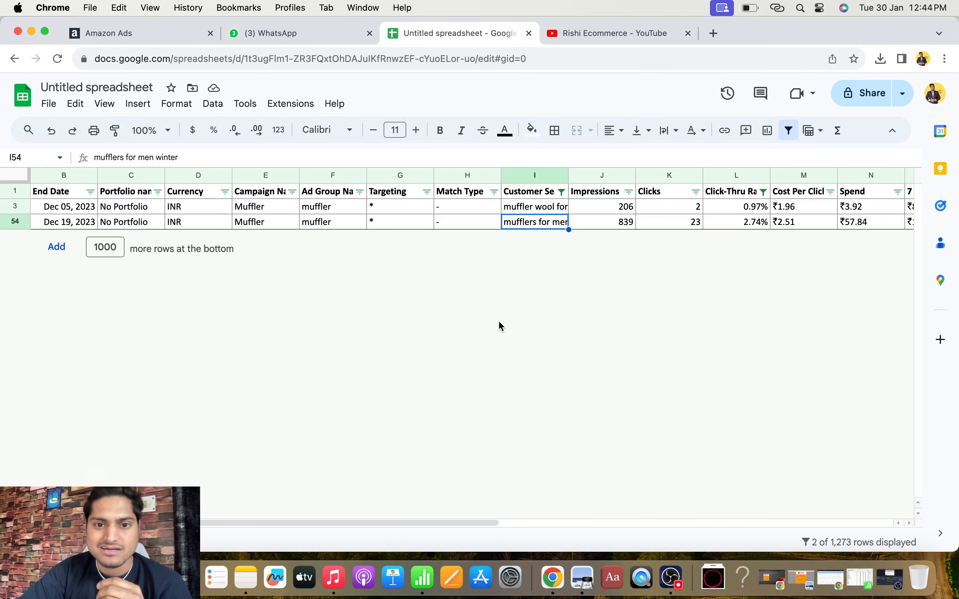
pyautogui.press('super+c')
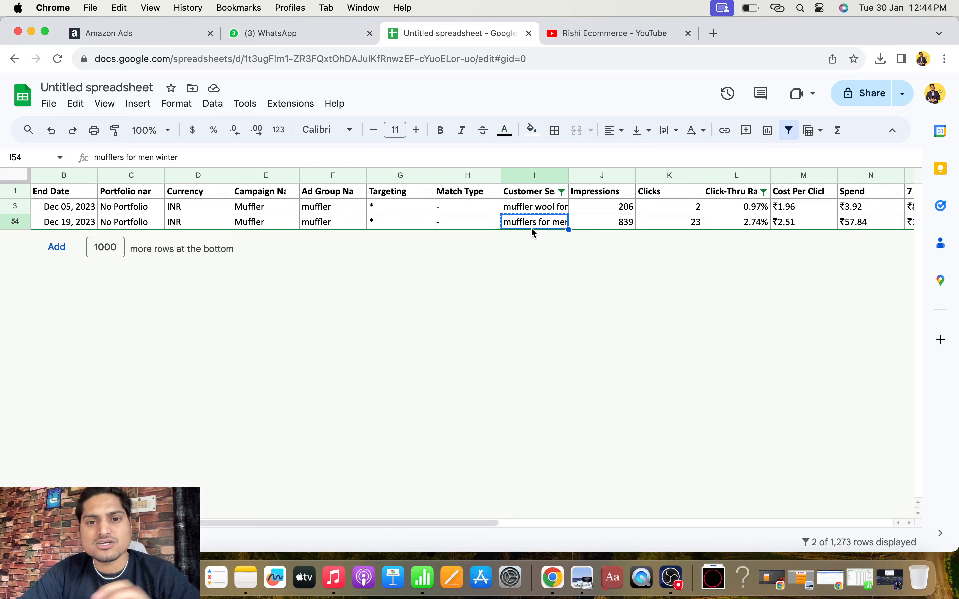
pyautogui.click(164, 40)
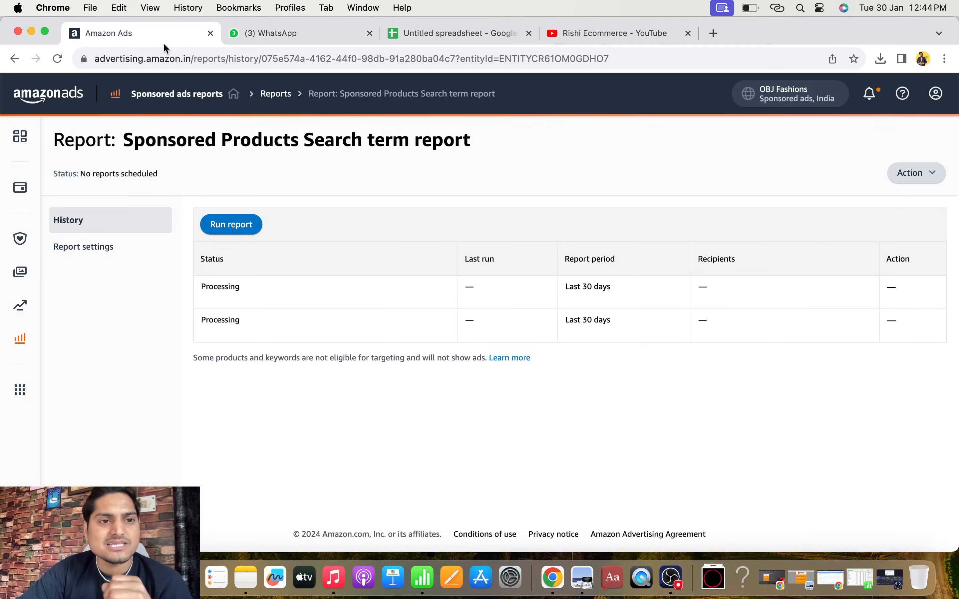
pyautogui.click(20, 188)
pyautogui.click(112, 185)
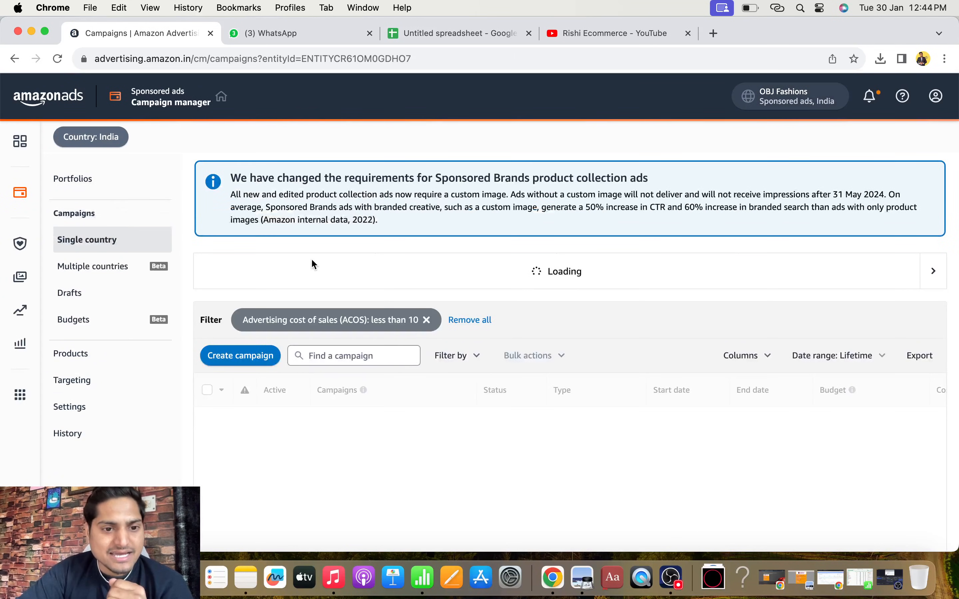
pyautogui.click(241, 356)
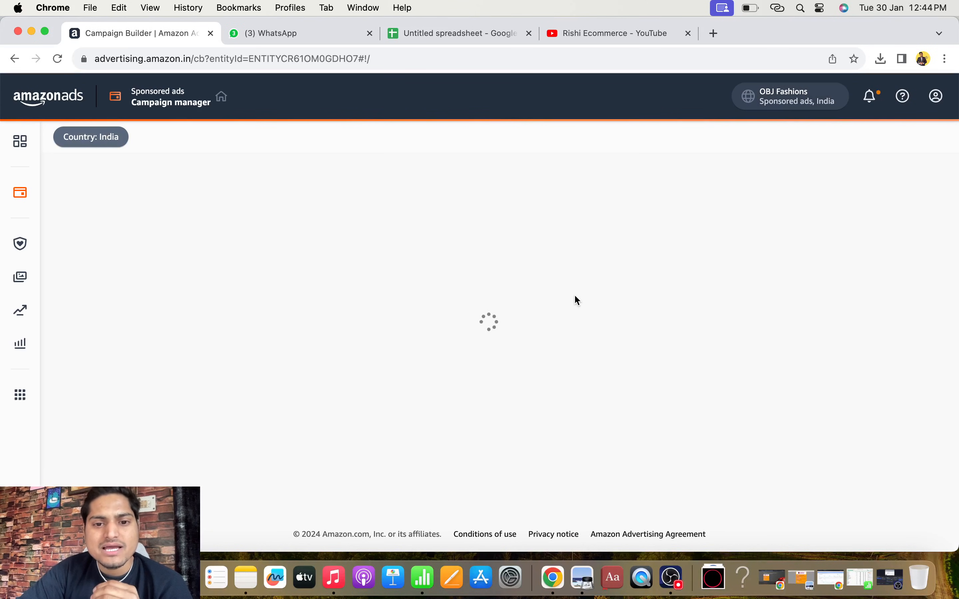
# - Paste "mufflers for men winter" into the address field of a new browser tab and return to the Amazon Ads campaign builder
pyautogui.click(713, 33)
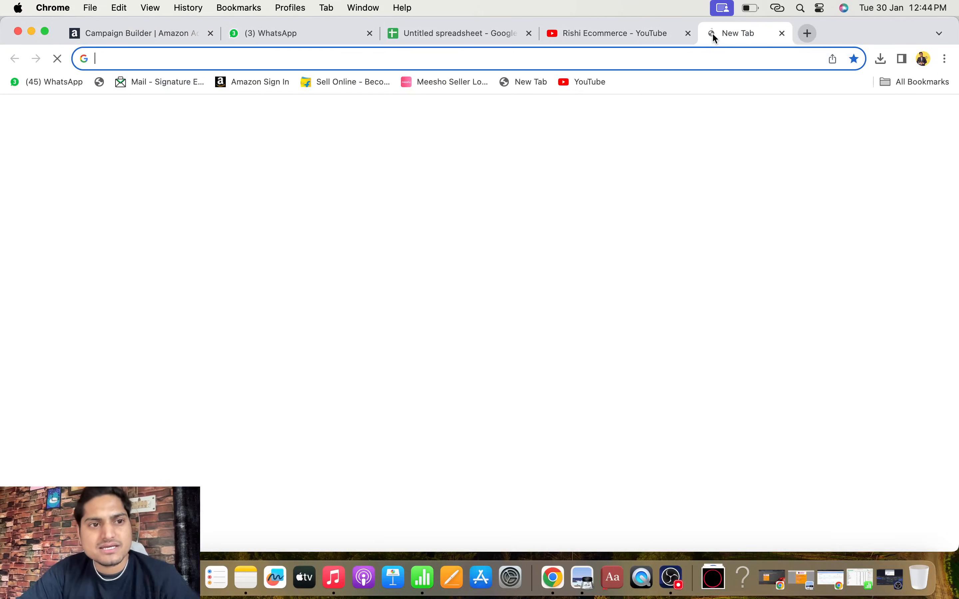
pyautogui.press('super+v')
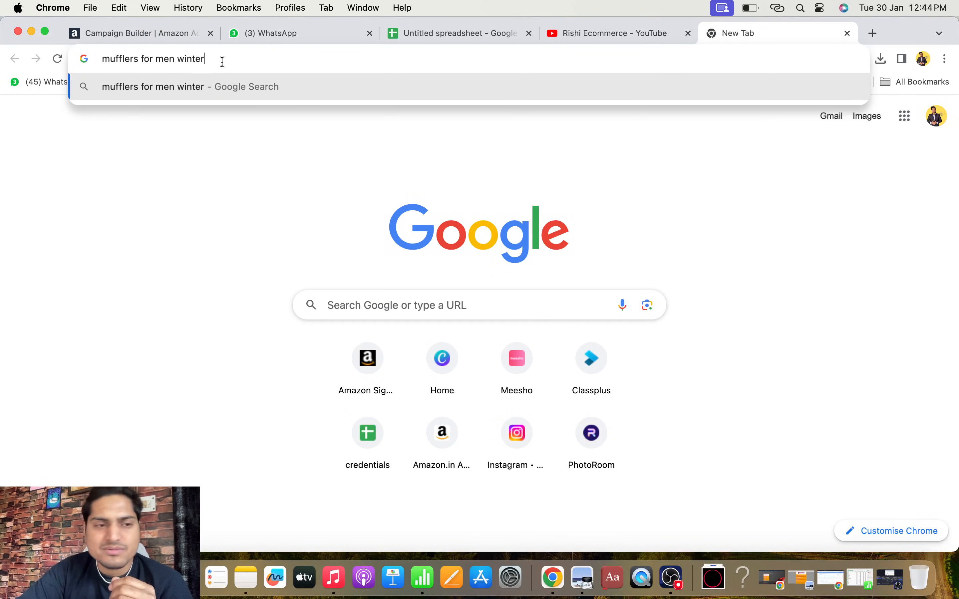
pyautogui.click(119, 31)
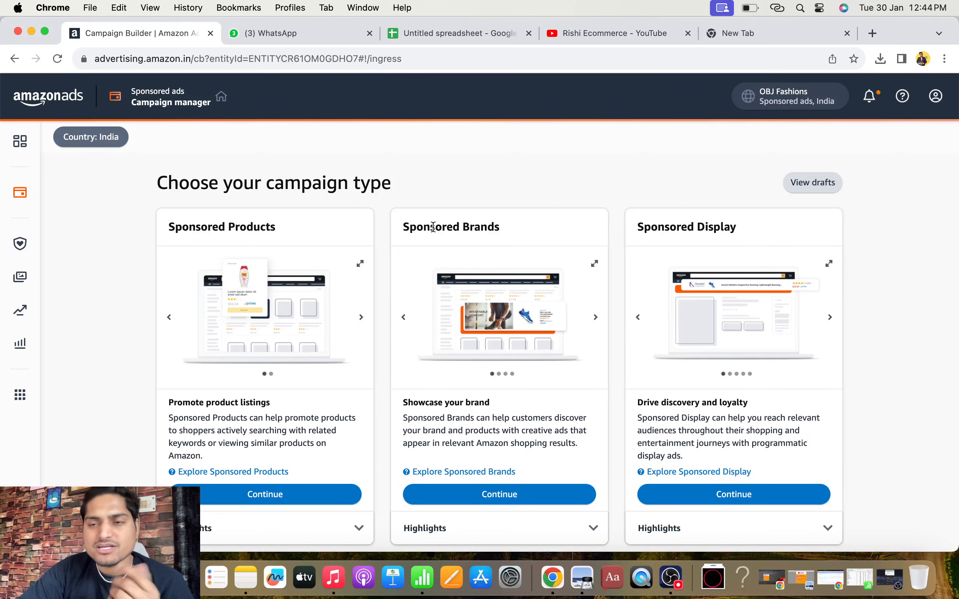
# - Choose Sponsored Products as the campaign type and name the ad group "rishi ecommerce"
pyautogui.scroll(-2, 433, 227)
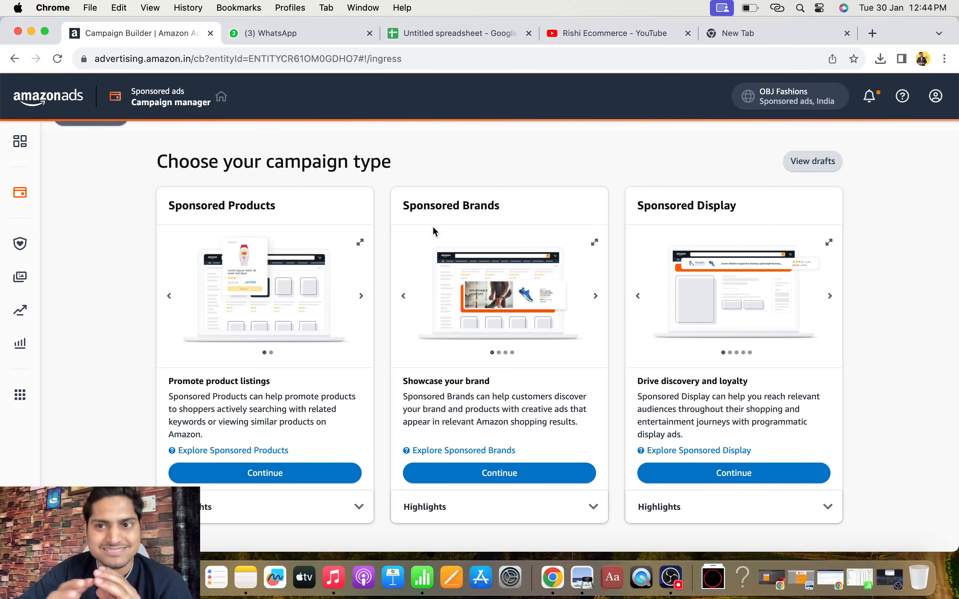
pyautogui.click(273, 475)
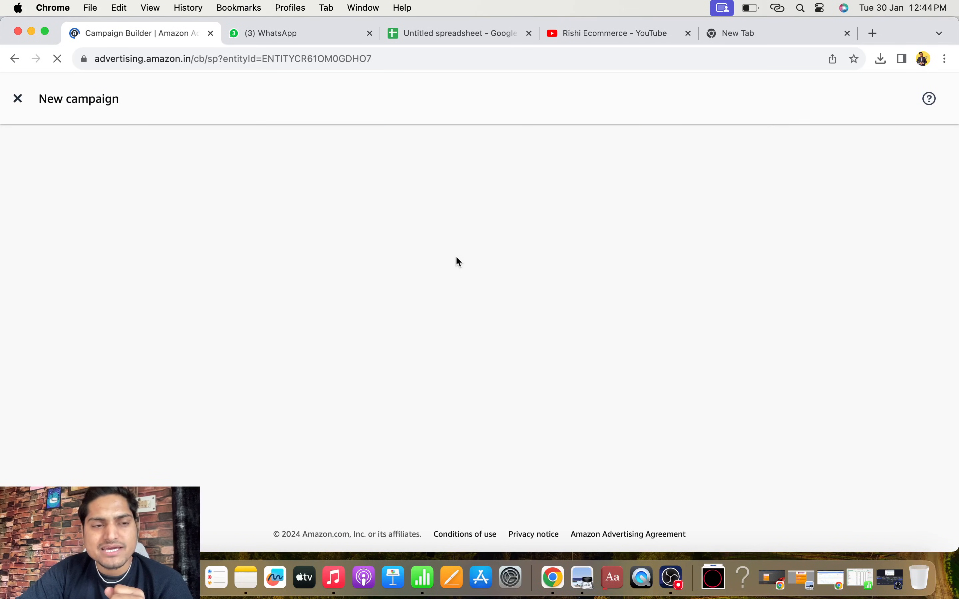
pyautogui.tripleClick(254, 313)
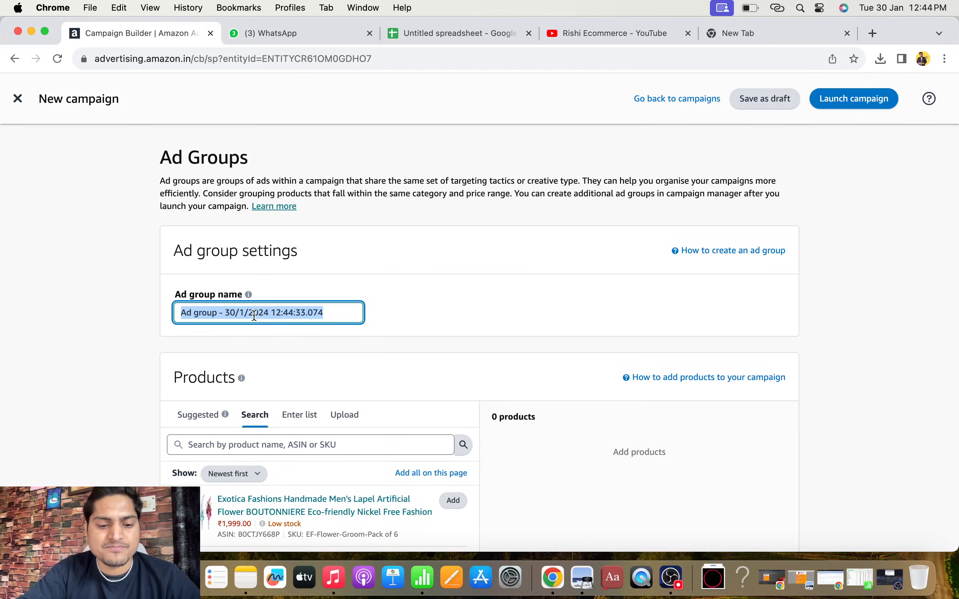
pyautogui.write('rishi ecommerce')
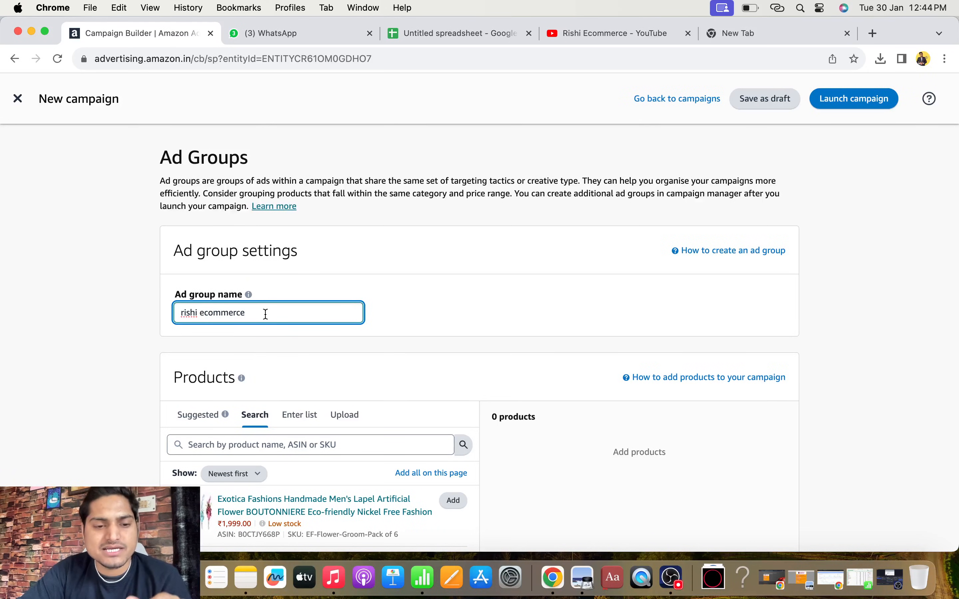
pyautogui.tripleClick(229, 311)
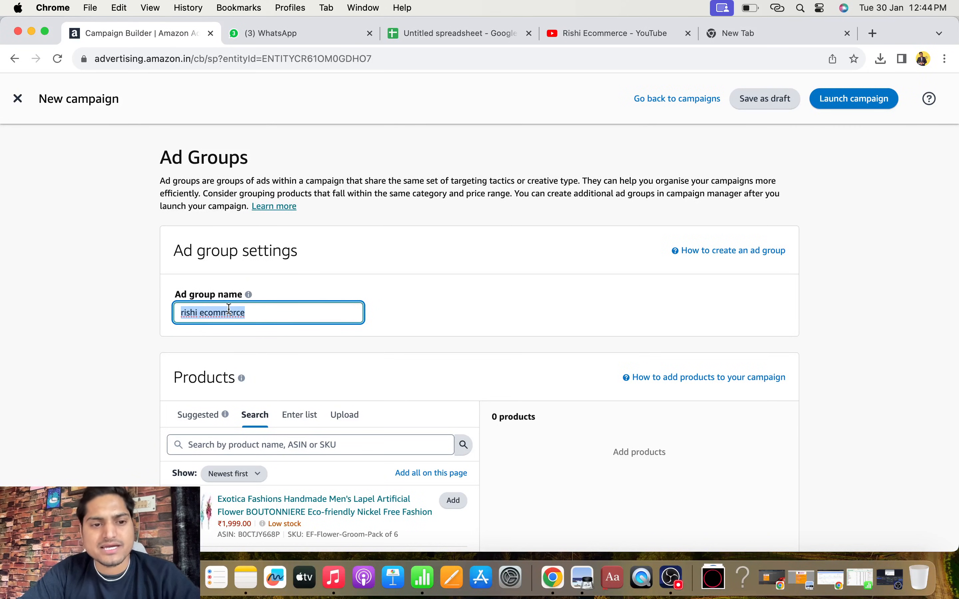
pyautogui.click(475, 295)
# - Add the Exotica Fashions men's lapel flower product, SKU EF-Flower-Groom-Pack of 6, to the ad group
pyautogui.scroll(-5, 476, 295)
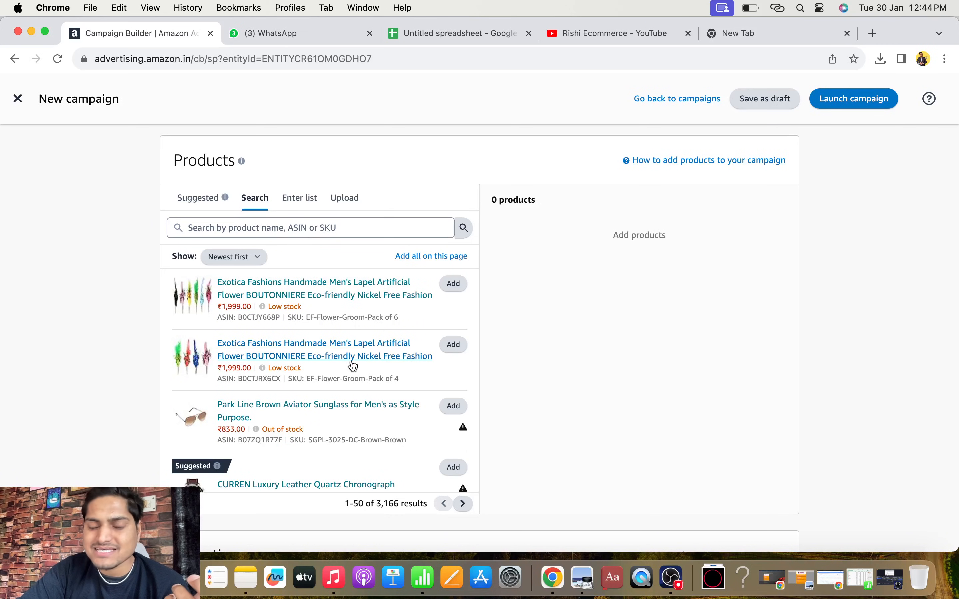
pyautogui.scroll(-5, 352, 365)
pyautogui.scroll(5, 352, 365)
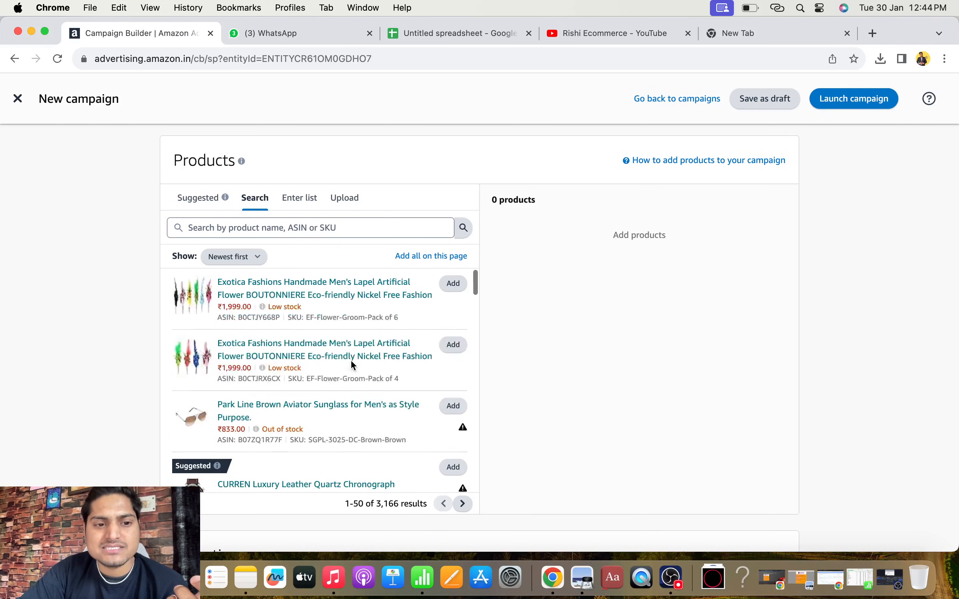
pyautogui.click(456, 284)
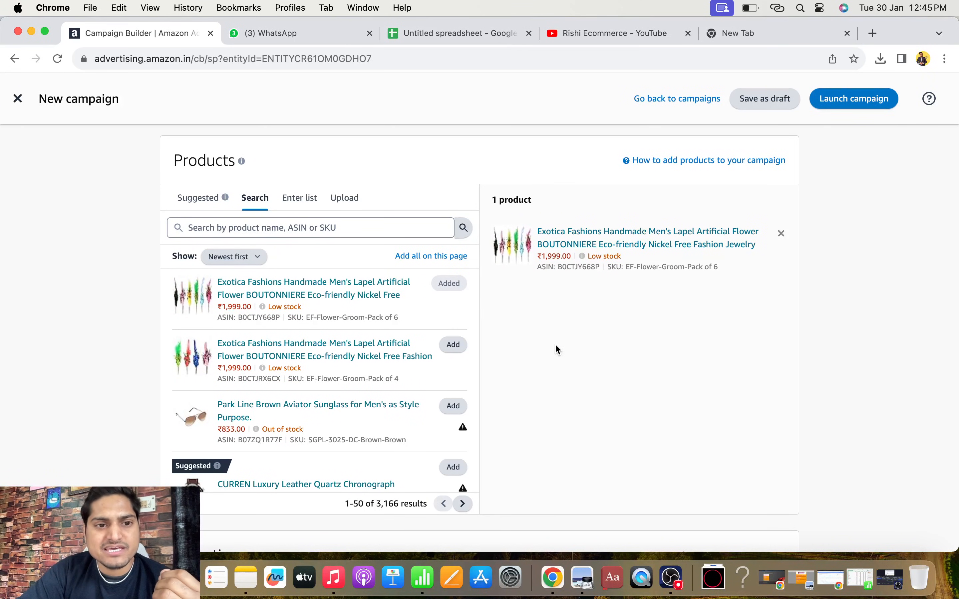
pyautogui.scroll(-1, 556, 345)
pyautogui.scroll(2, 560, 317)
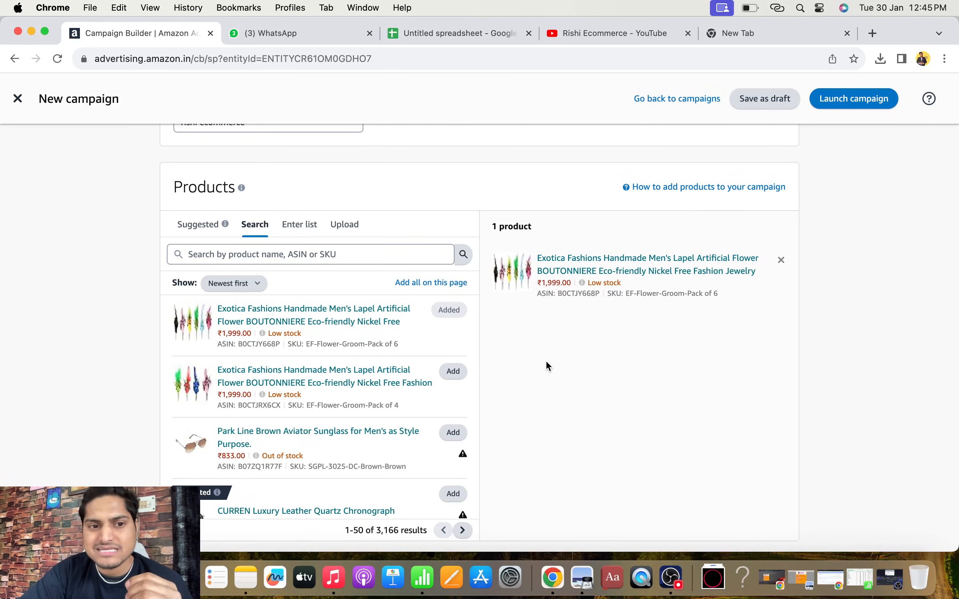
# - Choose manual keyword targeting and set up an entered keyword list using only the Exact match type
pyautogui.scroll(-1, 546, 362)
pyautogui.scroll(-10, 545, 360)
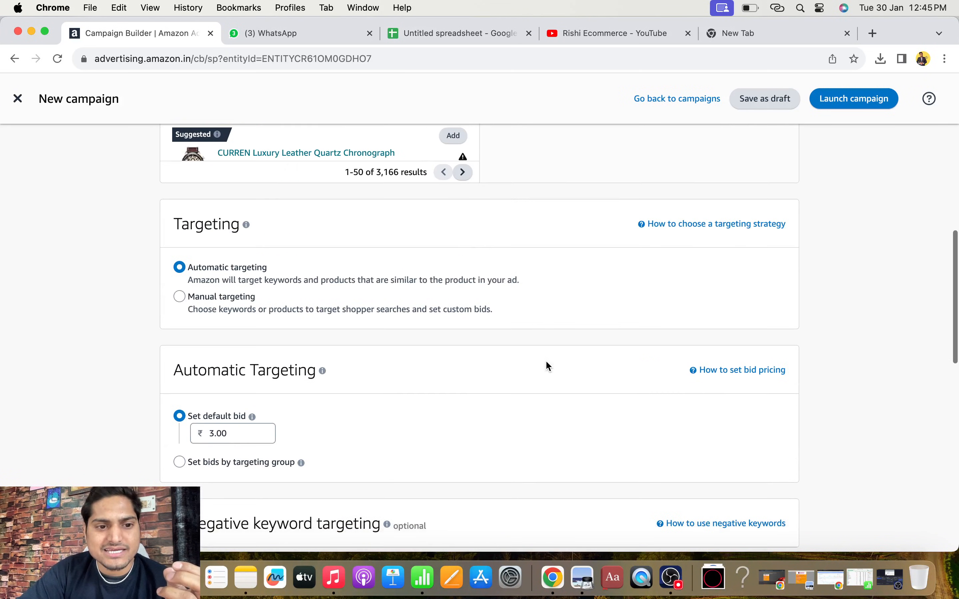
pyautogui.click(180, 258)
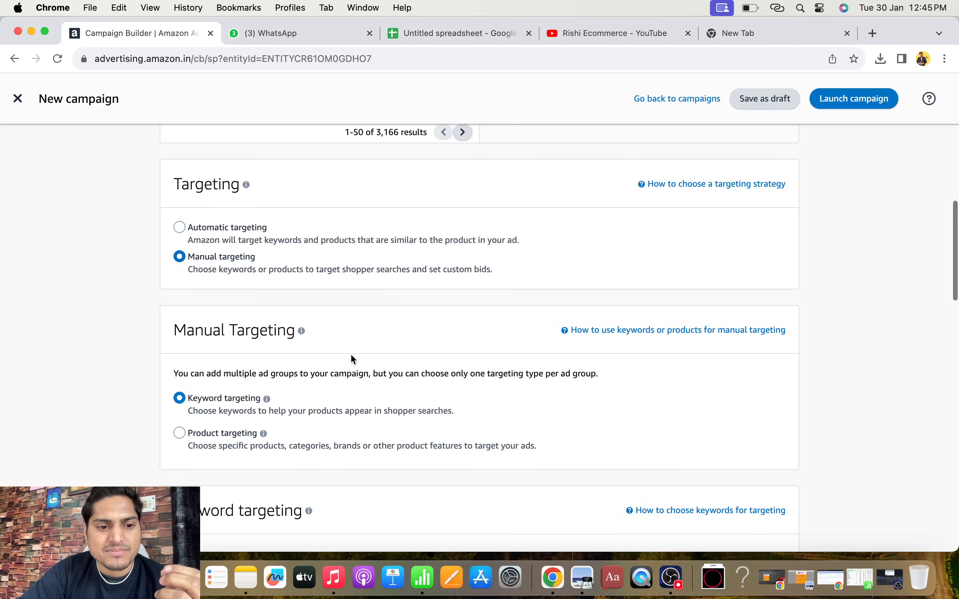
pyautogui.scroll(-3, 352, 358)
pyautogui.scroll(-3, 264, 272)
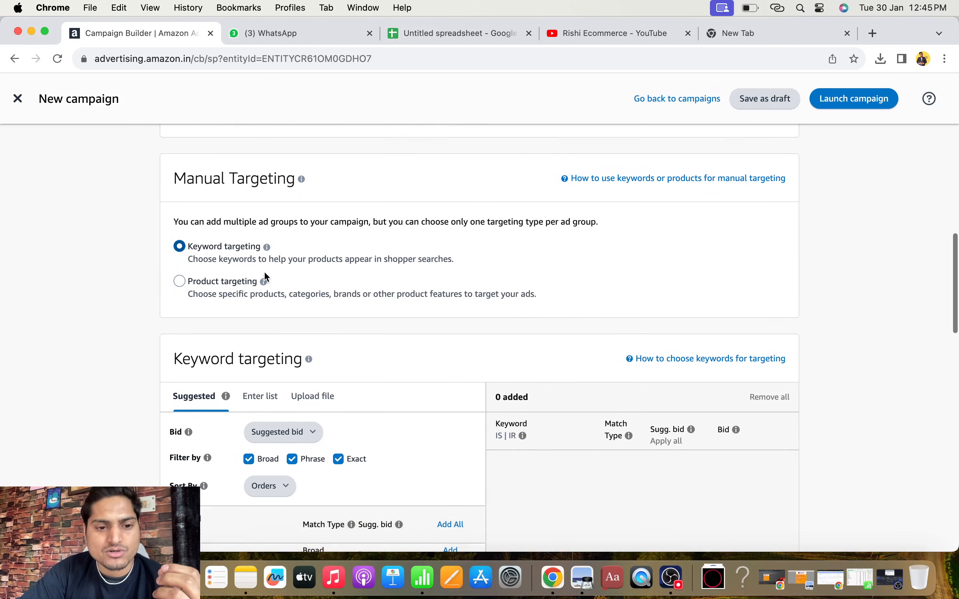
pyautogui.click(265, 283)
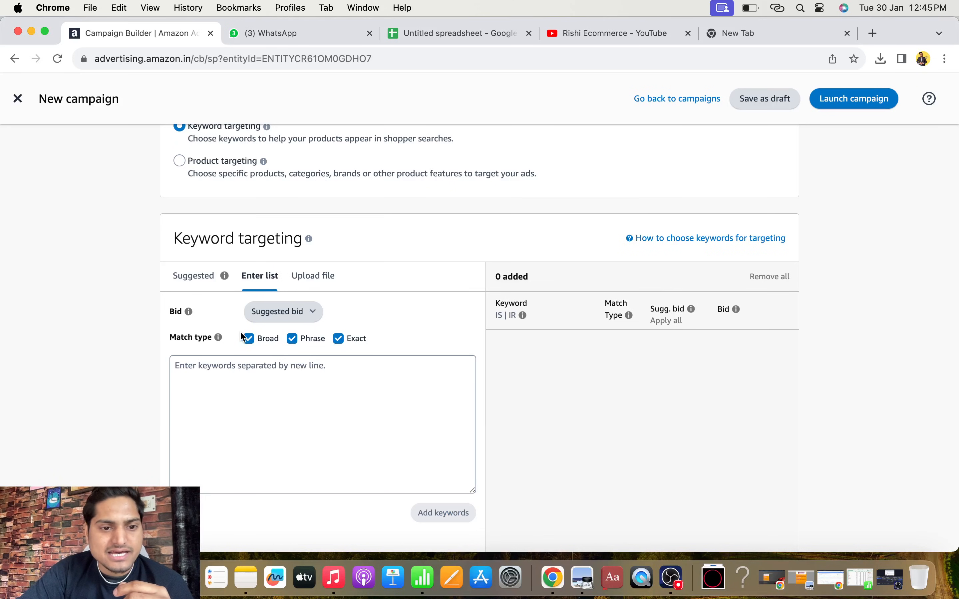
pyautogui.click(250, 341)
pyautogui.click(292, 339)
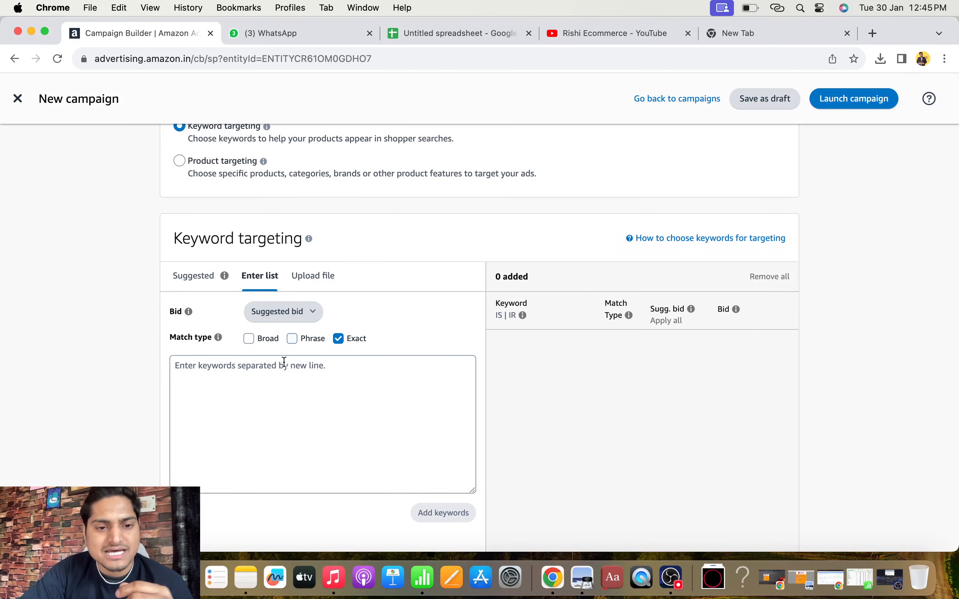
# - Enter "mufflers for men winter", the search term from the spreadsheet, in the keyword list
pyautogui.click(294, 371)
pyautogui.press('super+v')
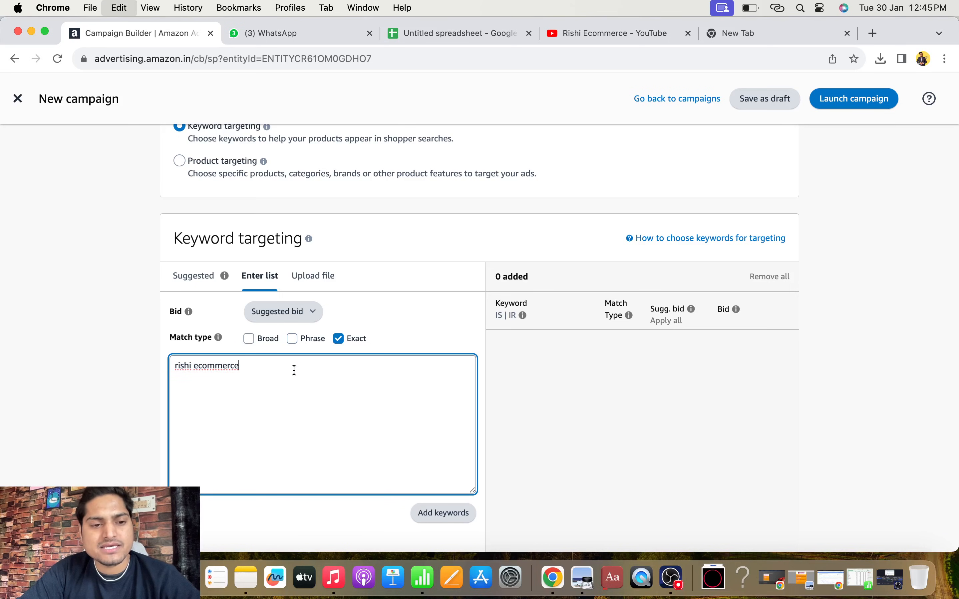
pyautogui.tripleClick(224, 368)
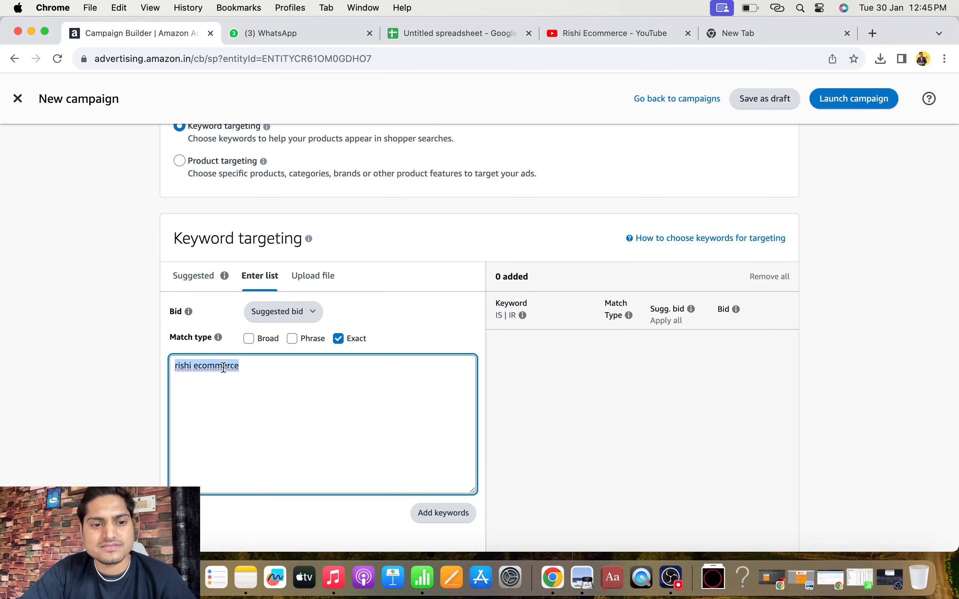
pyautogui.click(435, 33)
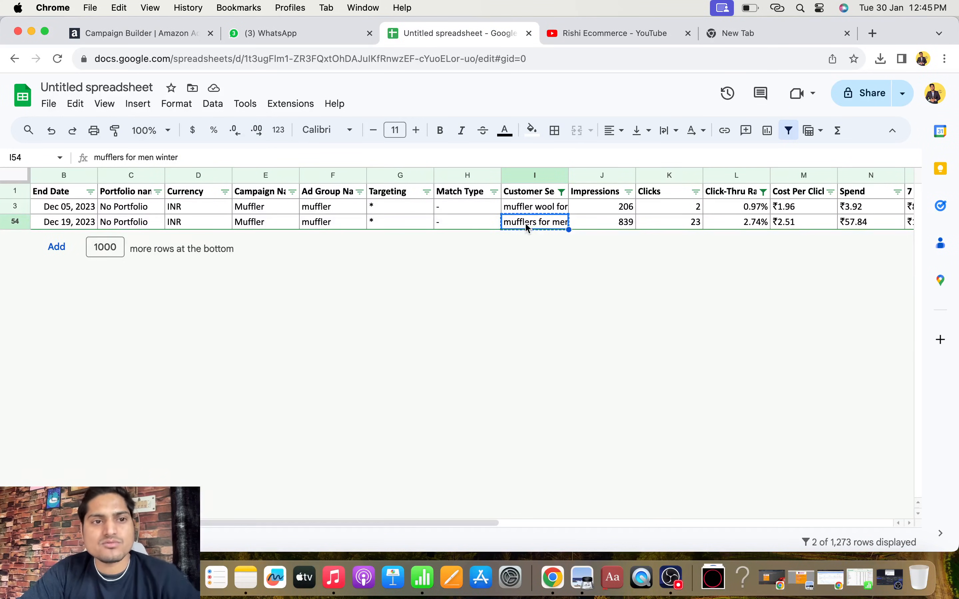
pyautogui.click(166, 32)
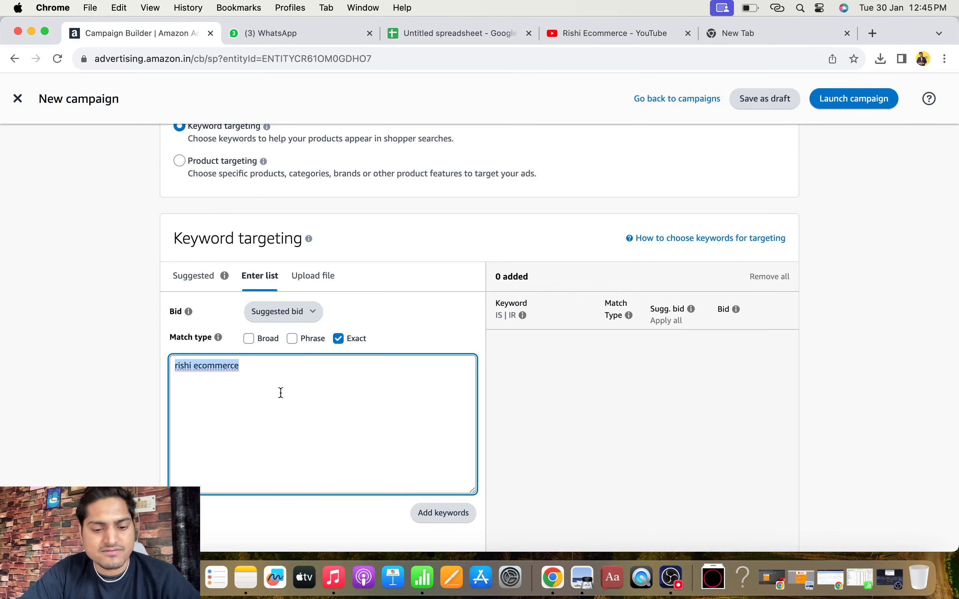
pyautogui.write('mufflers for men winter')
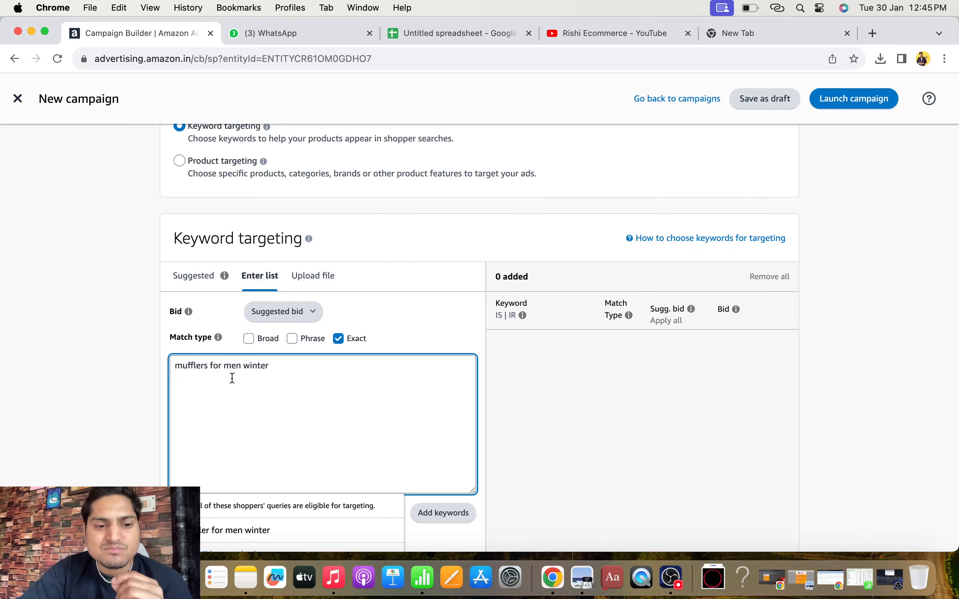
# - Replace the entered keyword with the suggested "muffler for men winter" and submit it with the Suggested bid option
pyautogui.moveTo(175, 366); pyautogui.dragTo(277, 368)
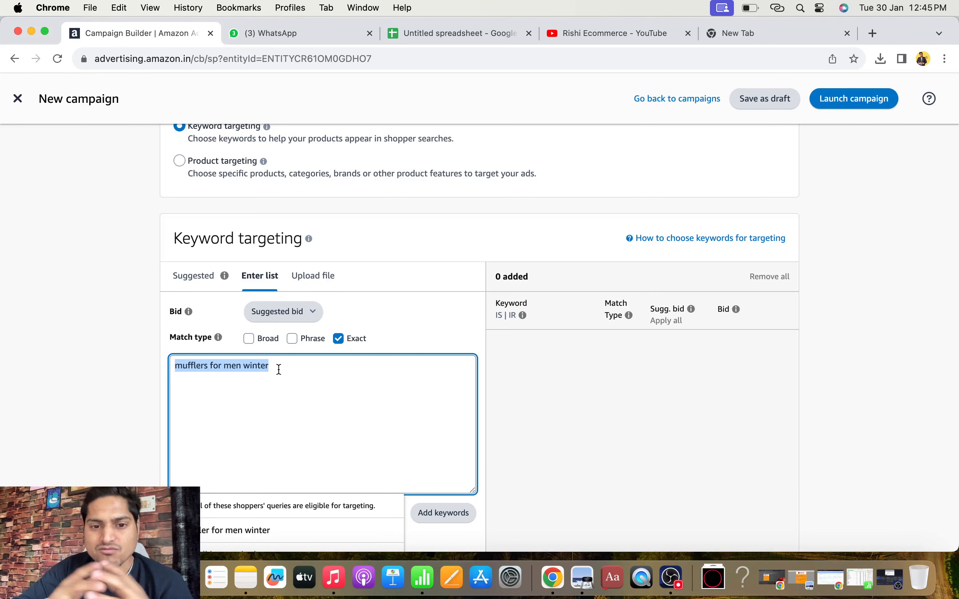
pyautogui.scroll(-3, 352, 392)
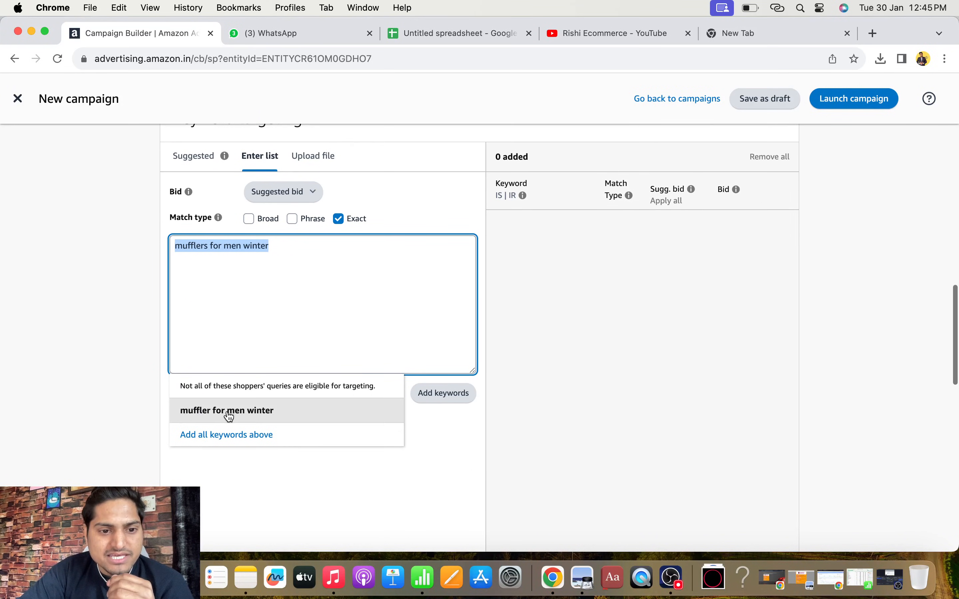
pyautogui.click(302, 408)
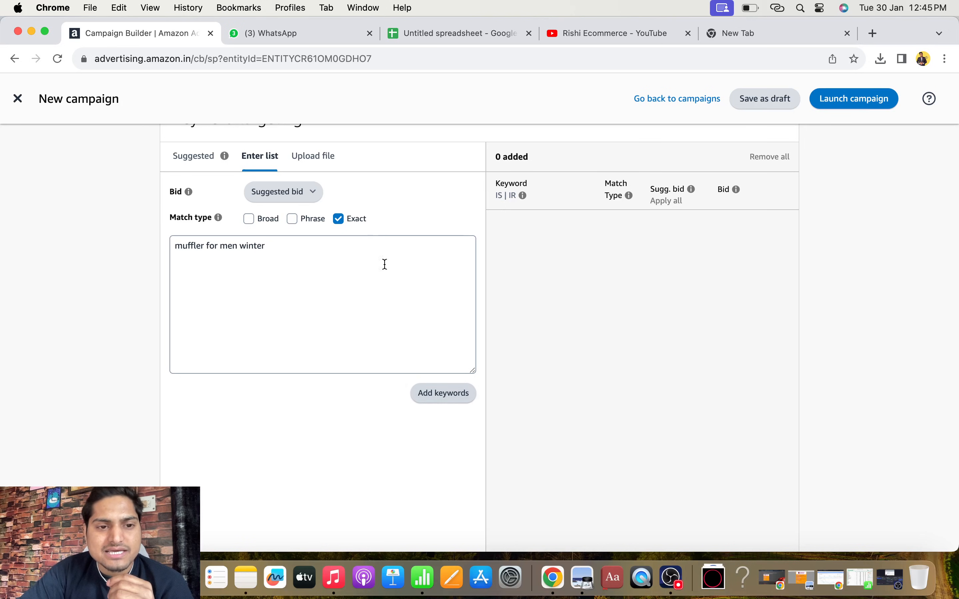
pyautogui.click(306, 198)
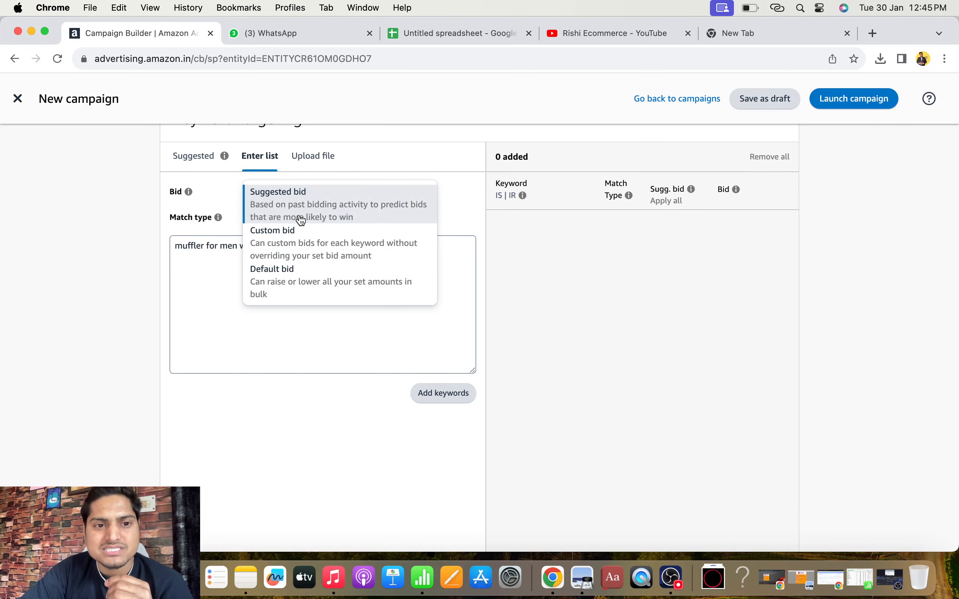
pyautogui.click(291, 314)
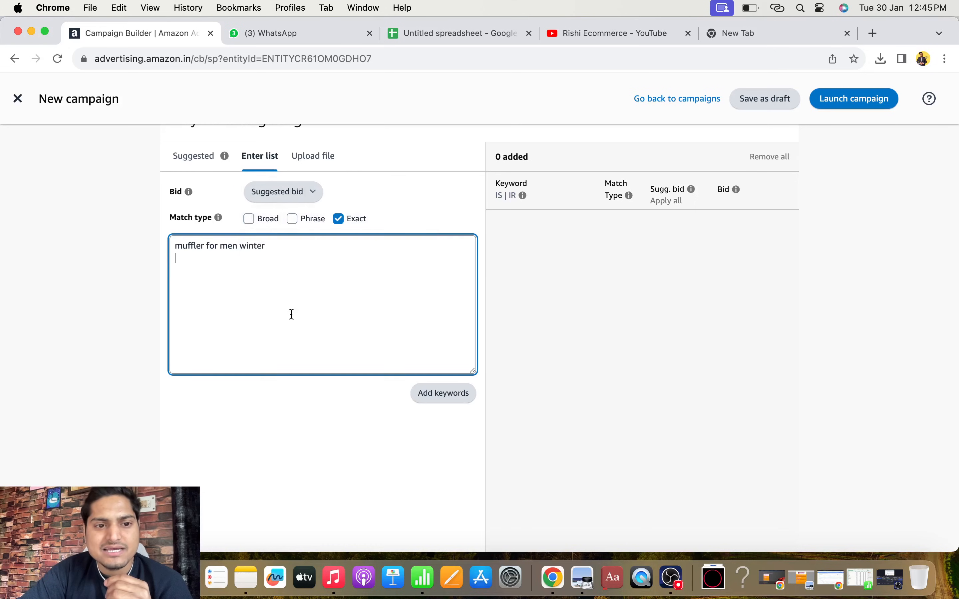
pyautogui.click(442, 394)
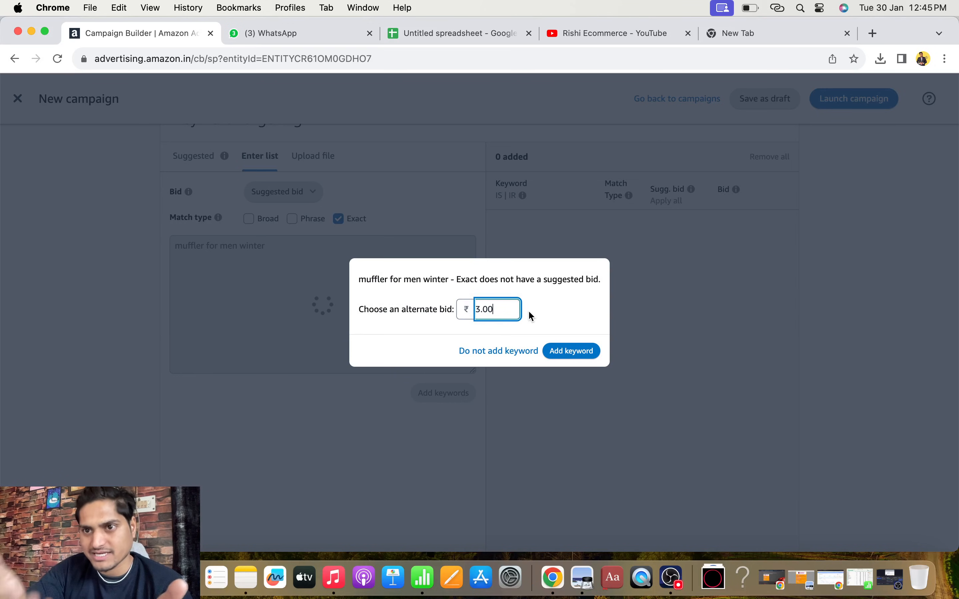
# - Check the search term's click-through rate in the spreadsheet and add the keyword with an alternate bid of ₹3.50
pyautogui.click(420, 33)
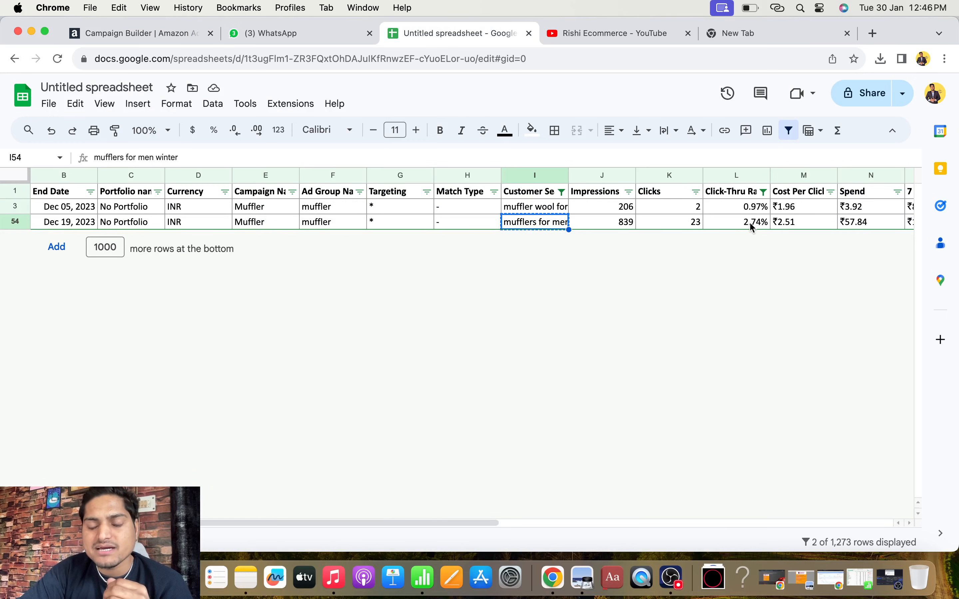
pyautogui.click(763, 226)
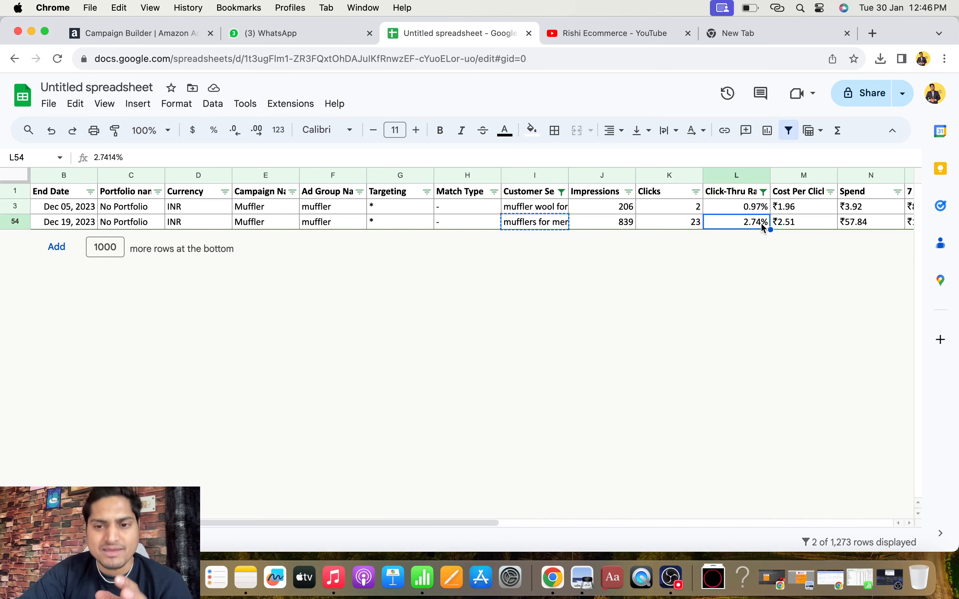
pyautogui.click(171, 37)
pyautogui.press('BackSpace')
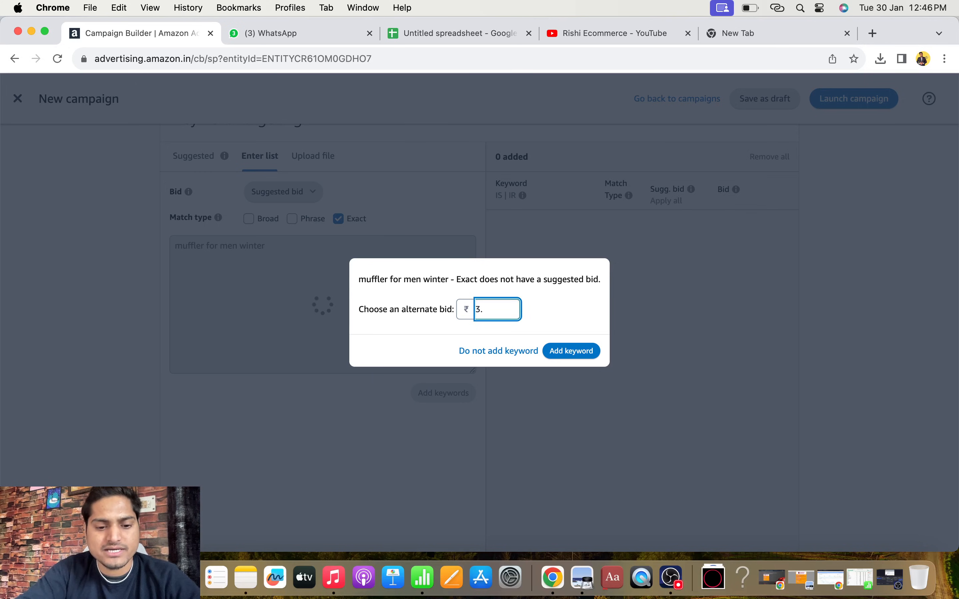
pyautogui.write('50')
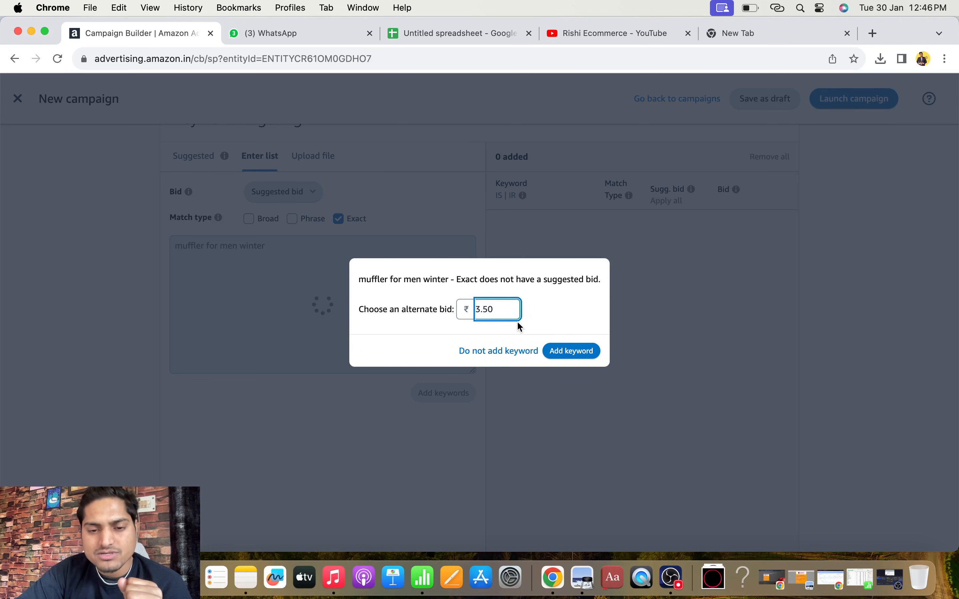
pyautogui.click(571, 351)
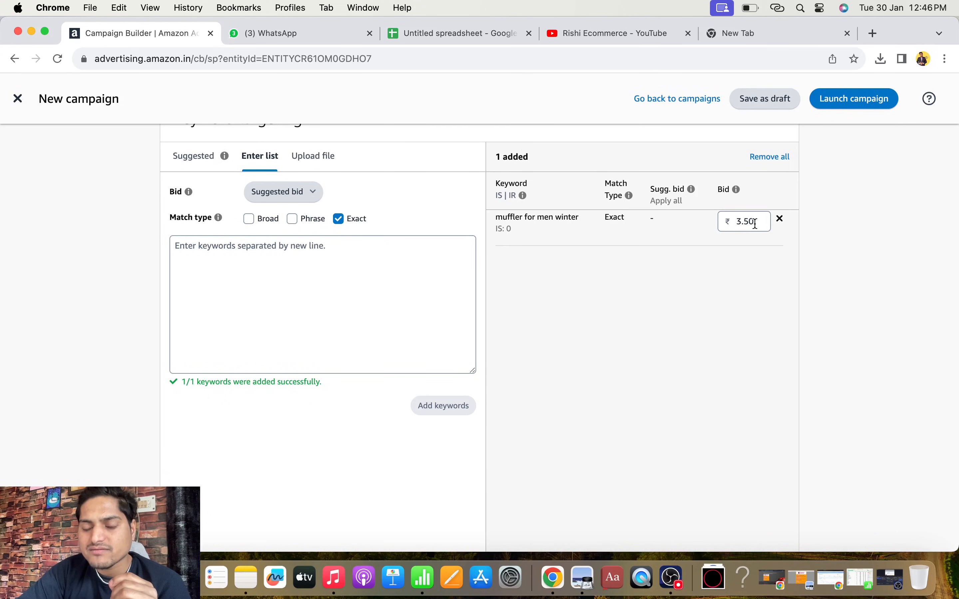
# - Try the Custom bid and Default bid options for the keyword list and return to Suggested bid
pyautogui.click(297, 196)
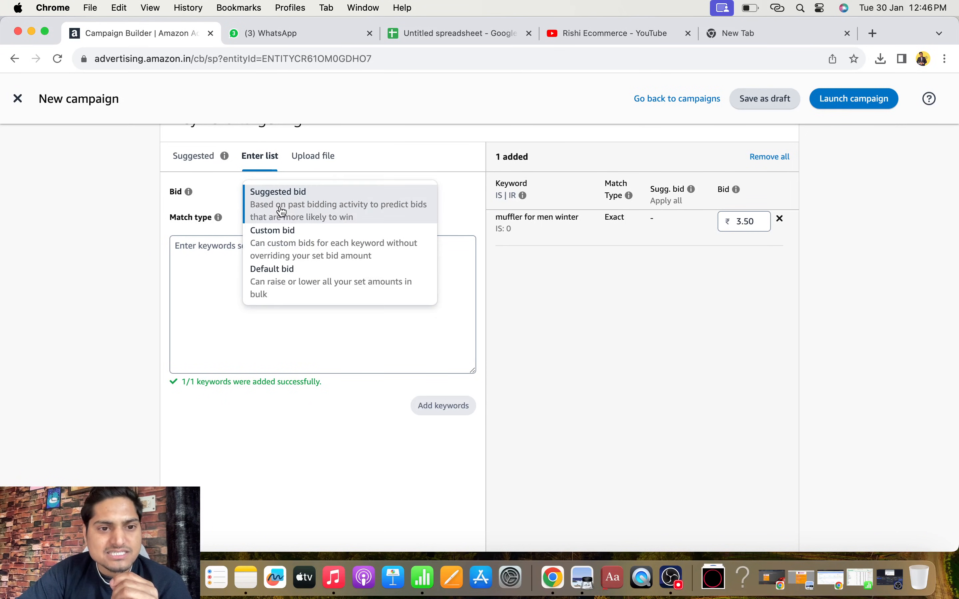
pyautogui.click(280, 241)
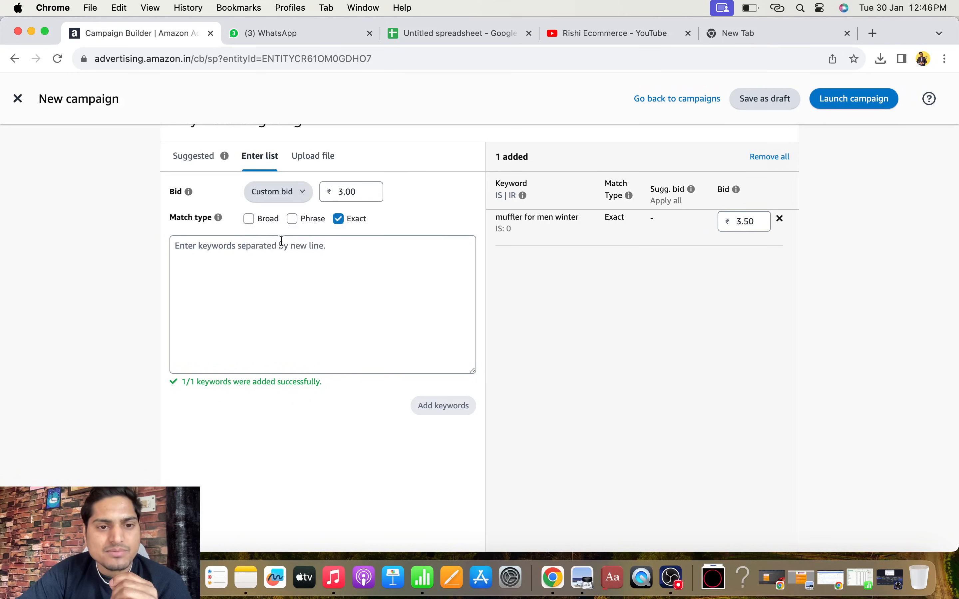
pyautogui.click(292, 200)
pyautogui.click(282, 268)
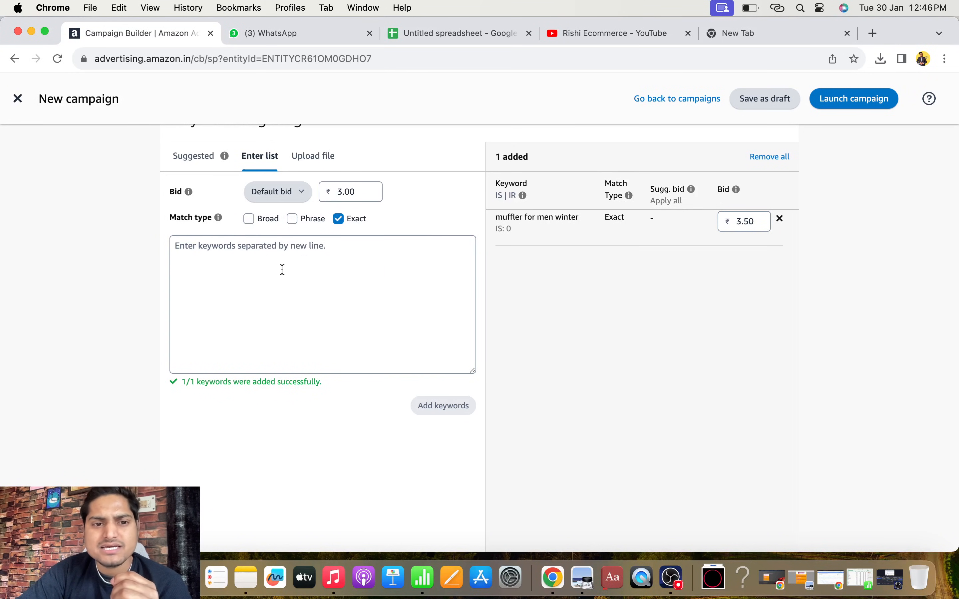
pyautogui.click(295, 192)
pyautogui.click(263, 212)
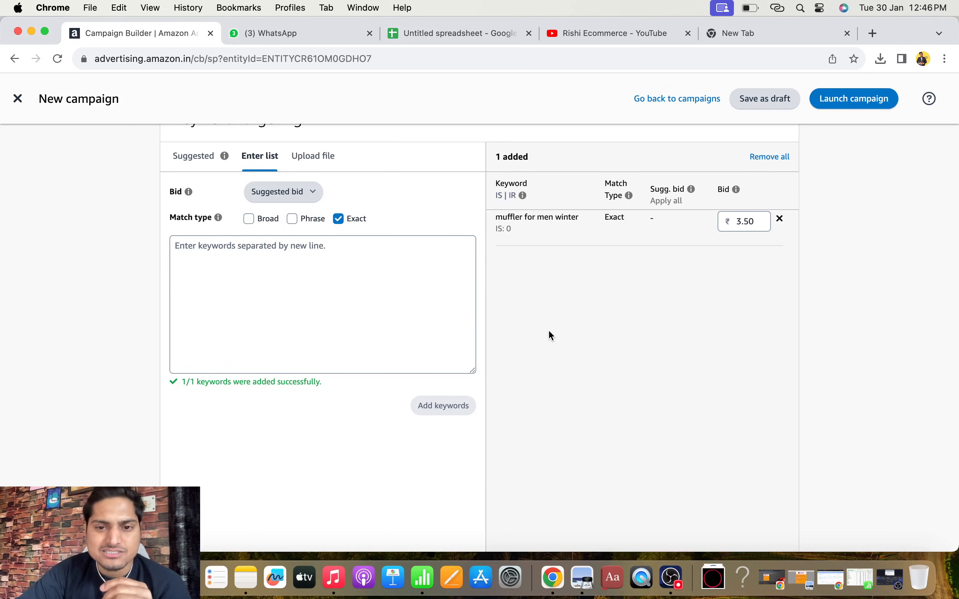
# - Set the campaign bidding strategy to Fixed bids
pyautogui.scroll(-3, 548, 331)
pyautogui.scroll(3, 548, 331)
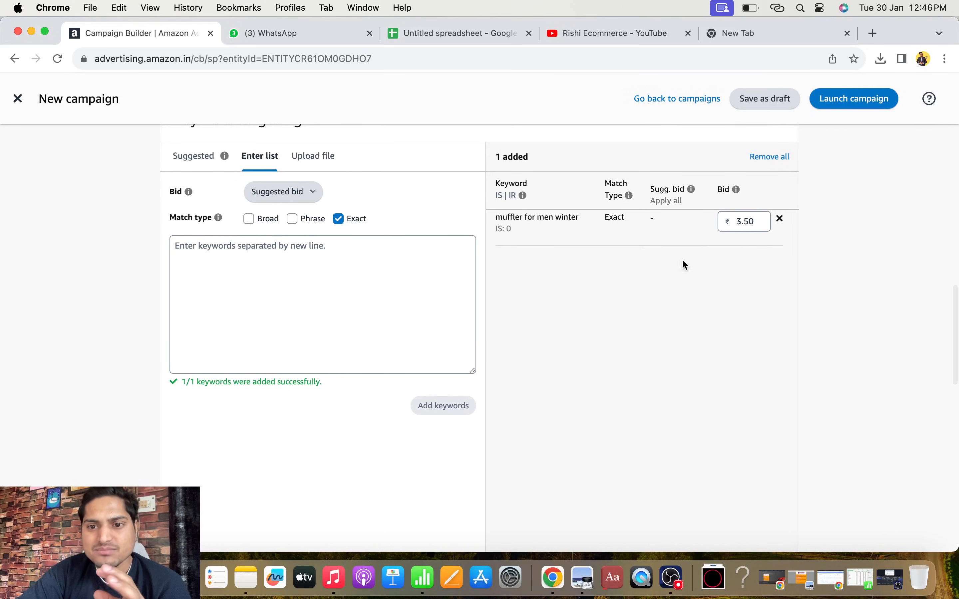
pyautogui.scroll(-10, 605, 349)
pyautogui.scroll(-10, 607, 352)
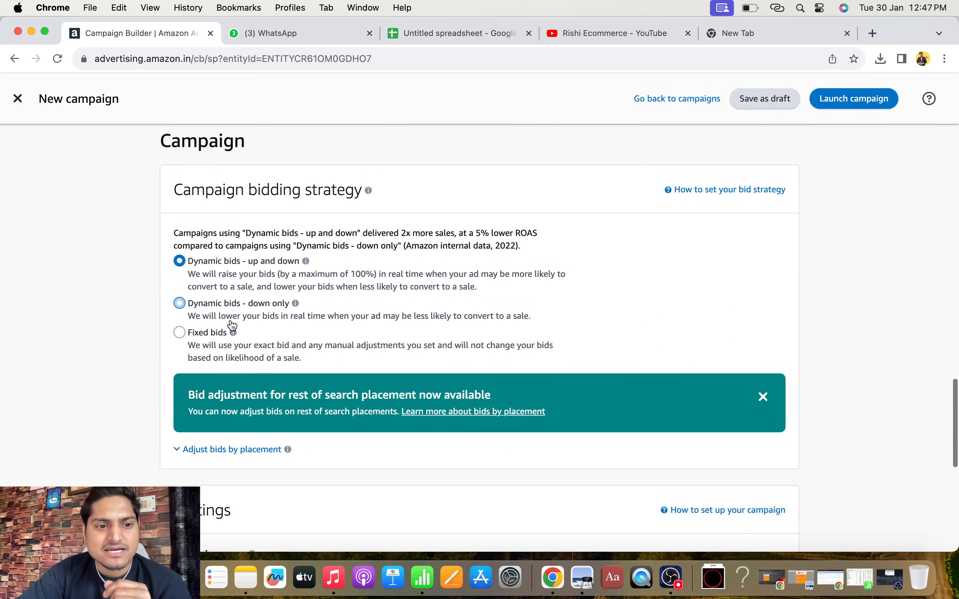
pyautogui.click(180, 332)
# - Expand the bid adjustments by placement and set the top of search (first page) increase to 150%
pyautogui.scroll(-1, 477, 367)
pyautogui.scroll(-6, 477, 367)
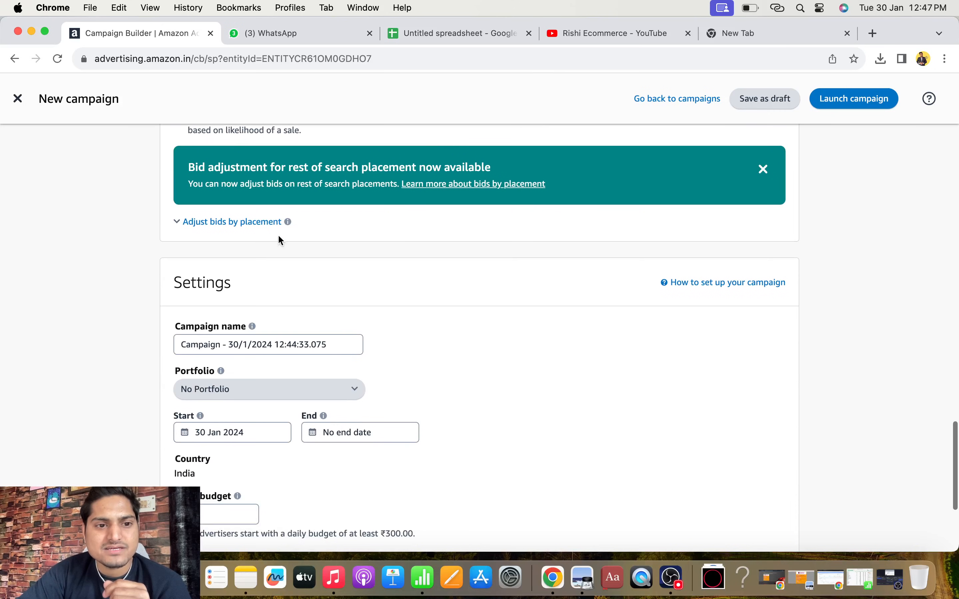
pyautogui.click(225, 223)
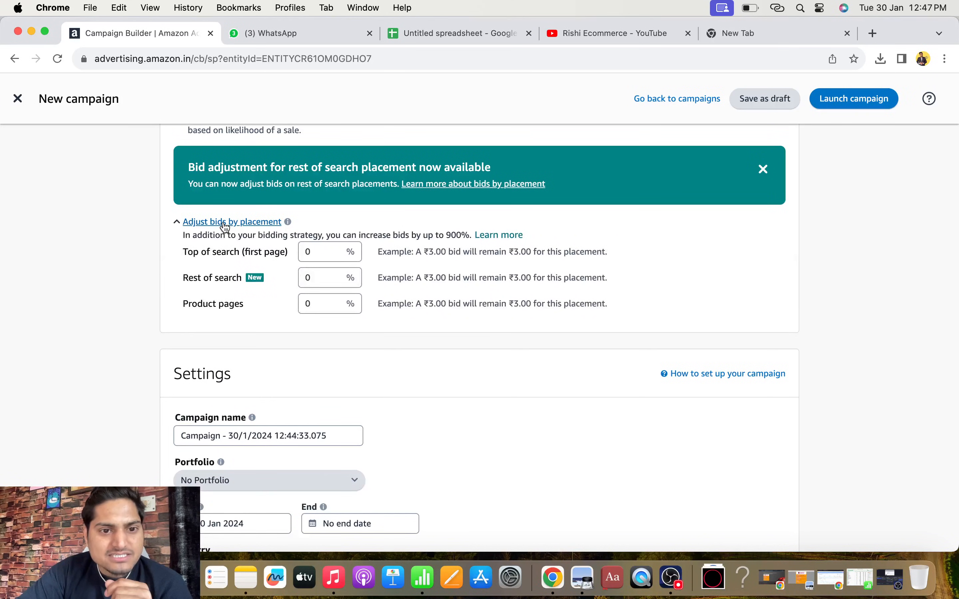
pyautogui.moveTo(295, 225)
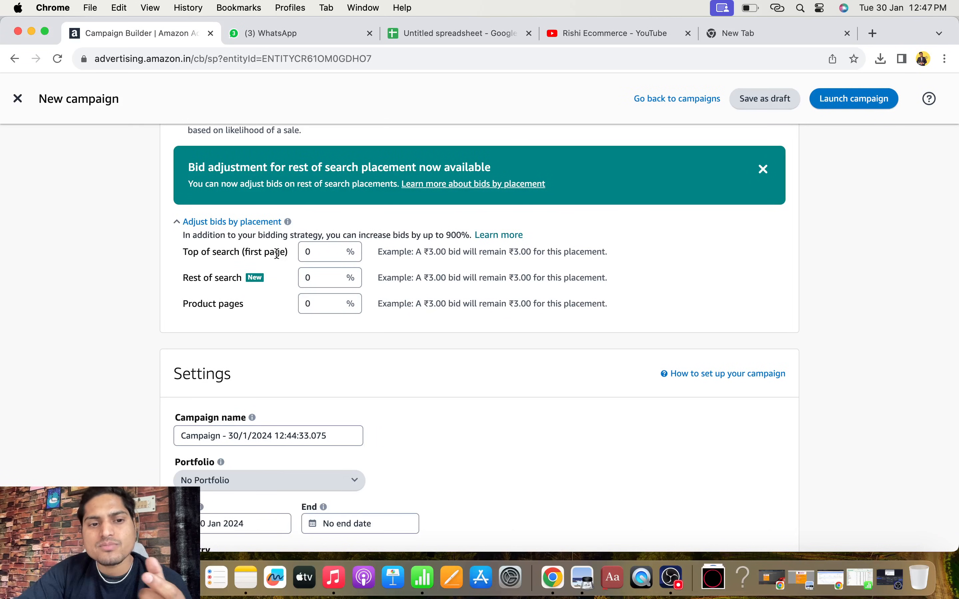
pyautogui.click(317, 254)
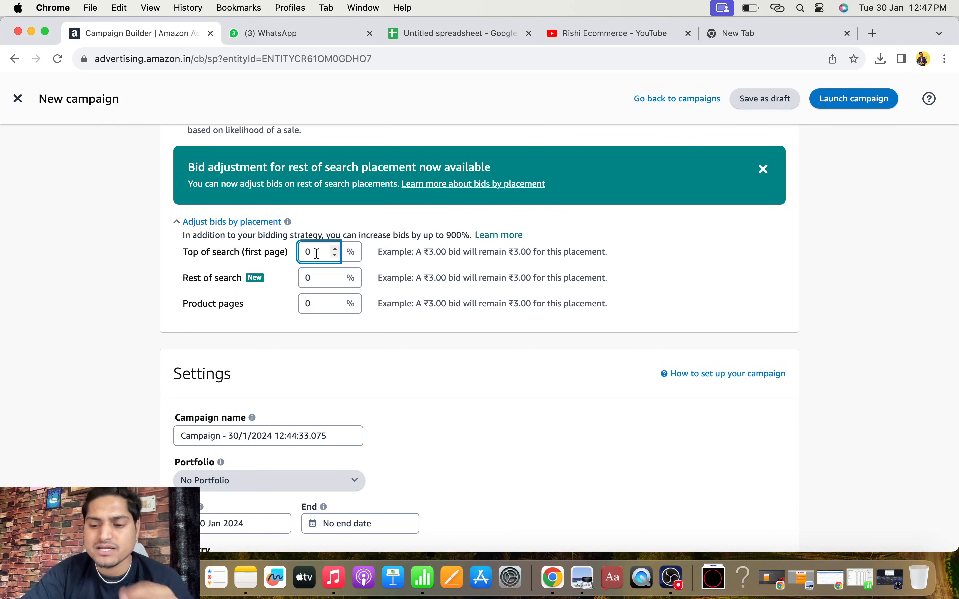
pyautogui.press('BackSpace')
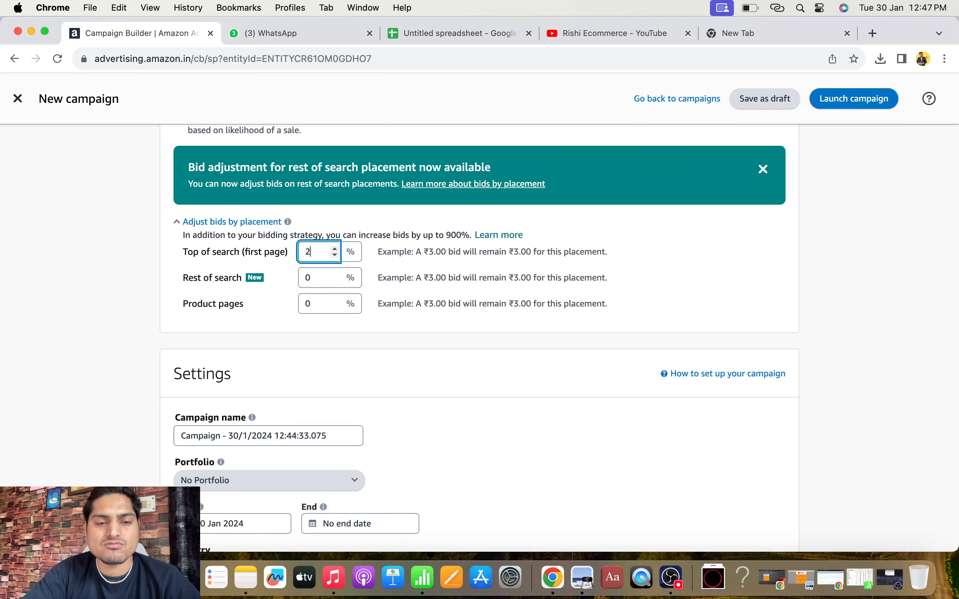
pyautogui.write('0')
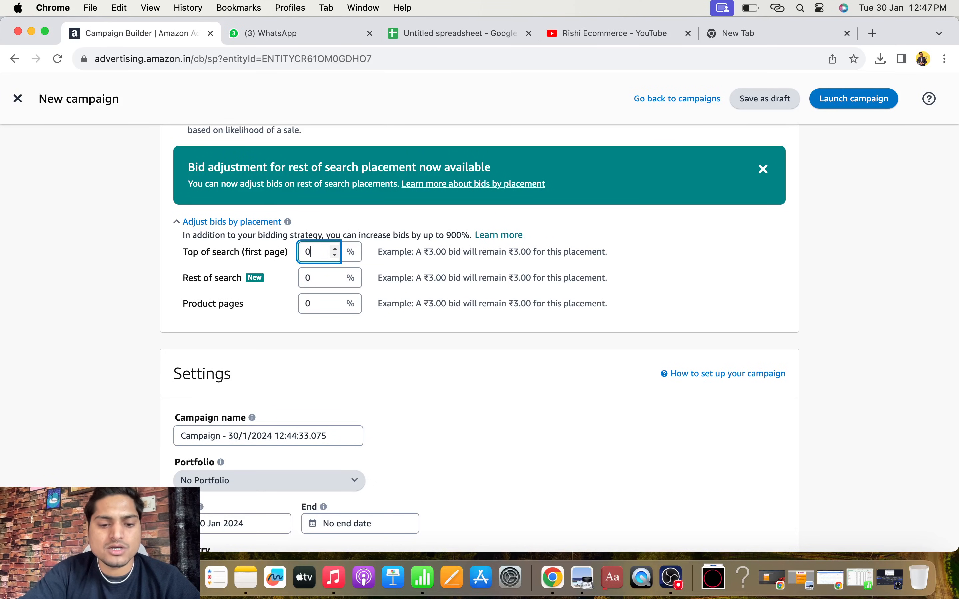
pyautogui.press('BackSpace')
pyautogui.write('0')
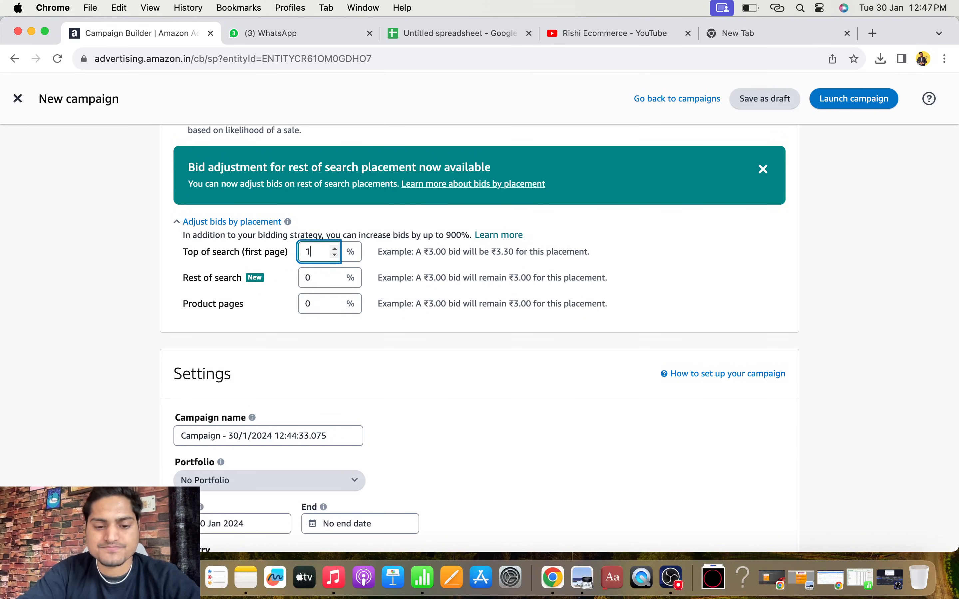
pyautogui.click(398, 333)
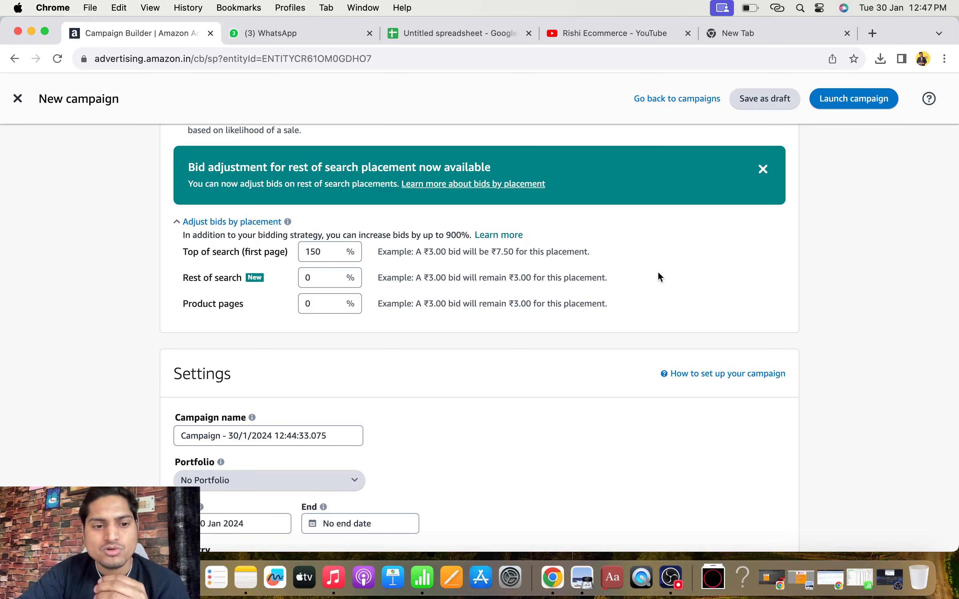
# - Name the campaign "rishi ecommerce1" in its settings
pyautogui.scroll(-1, 661, 277)
pyautogui.scroll(-5, 660, 277)
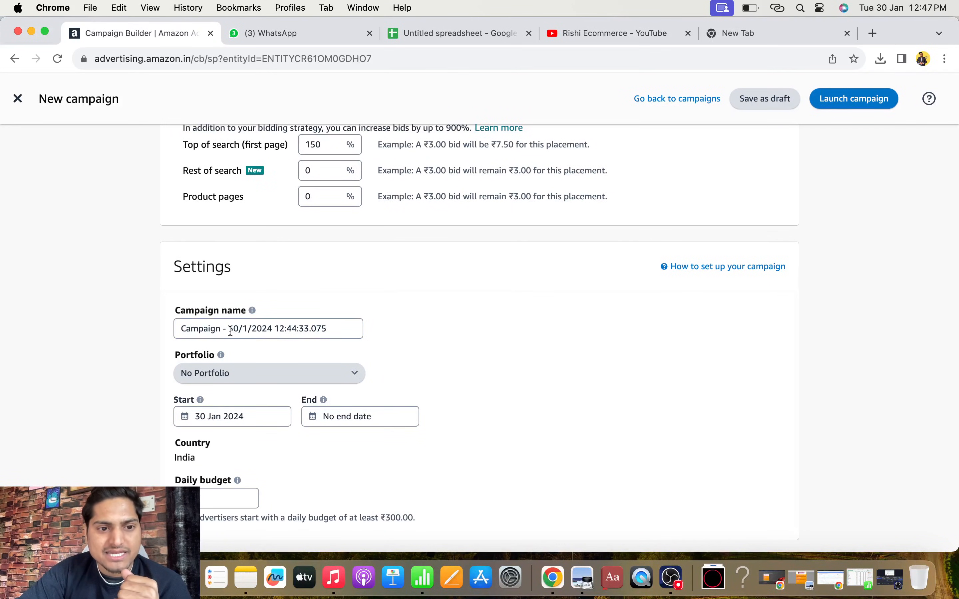
pyautogui.doubleClick(231, 330)
pyautogui.tripleClick(231, 331)
pyautogui.write('rish')
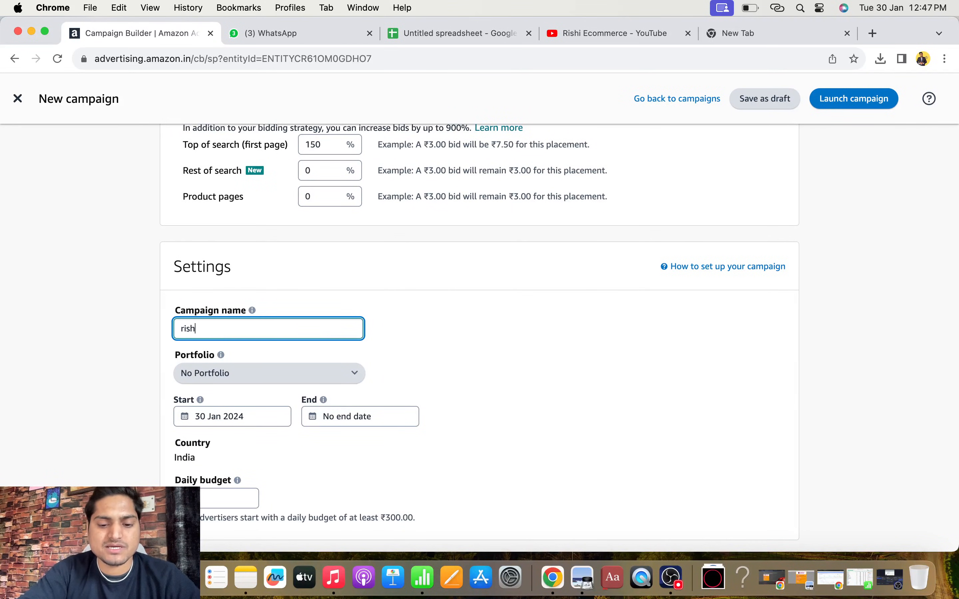
pyautogui.write('i ecommerce')
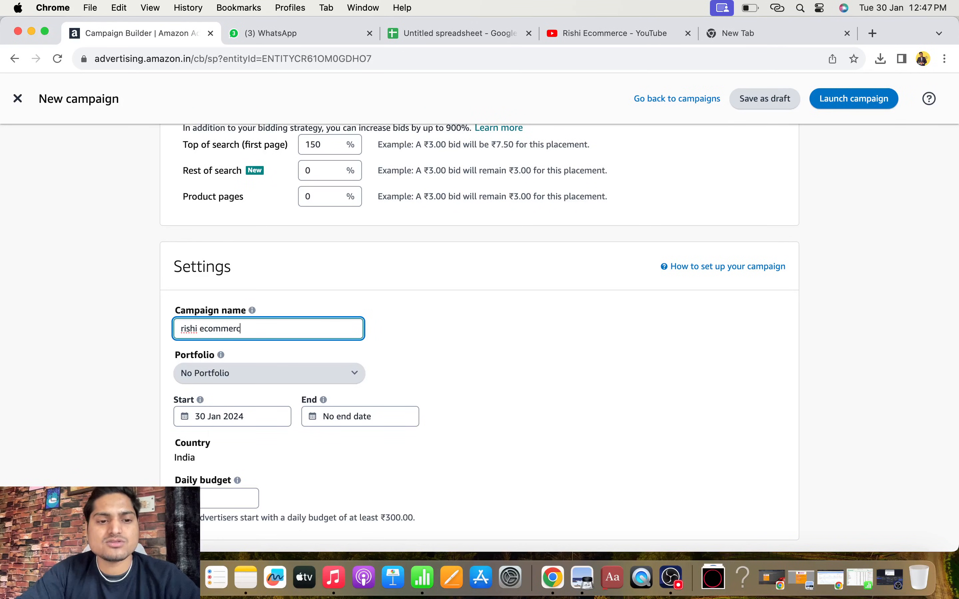
pyautogui.click(471, 358)
pyautogui.scroll(-3, 472, 358)
pyautogui.scroll(-1, 474, 360)
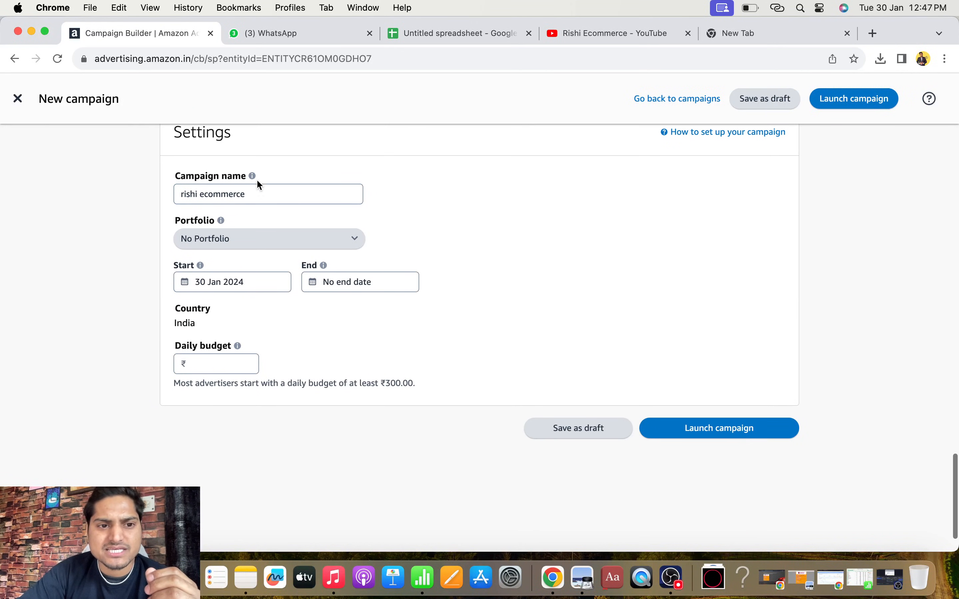
pyautogui.click(260, 196)
pyautogui.write('1')
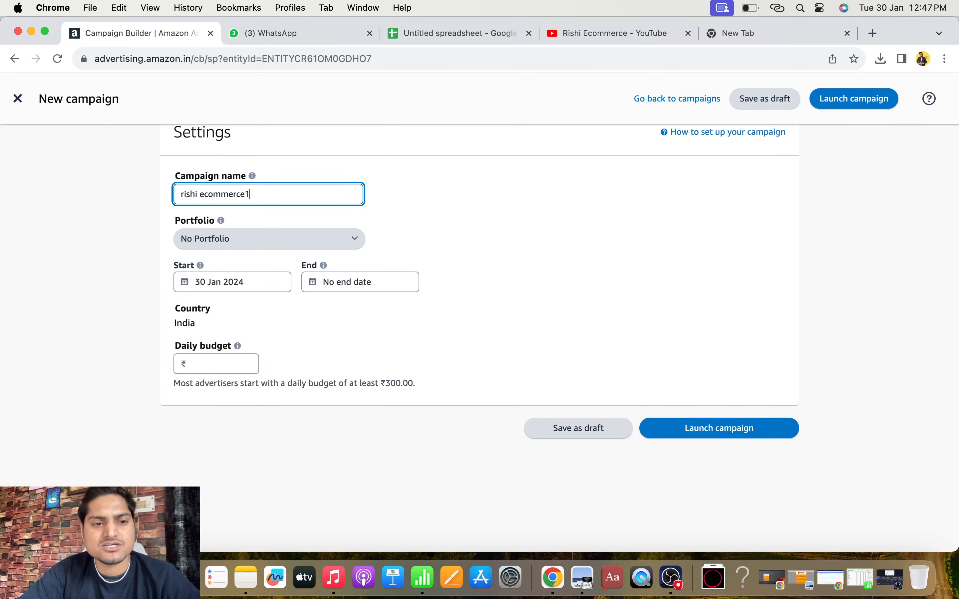
pyautogui.click(483, 217)
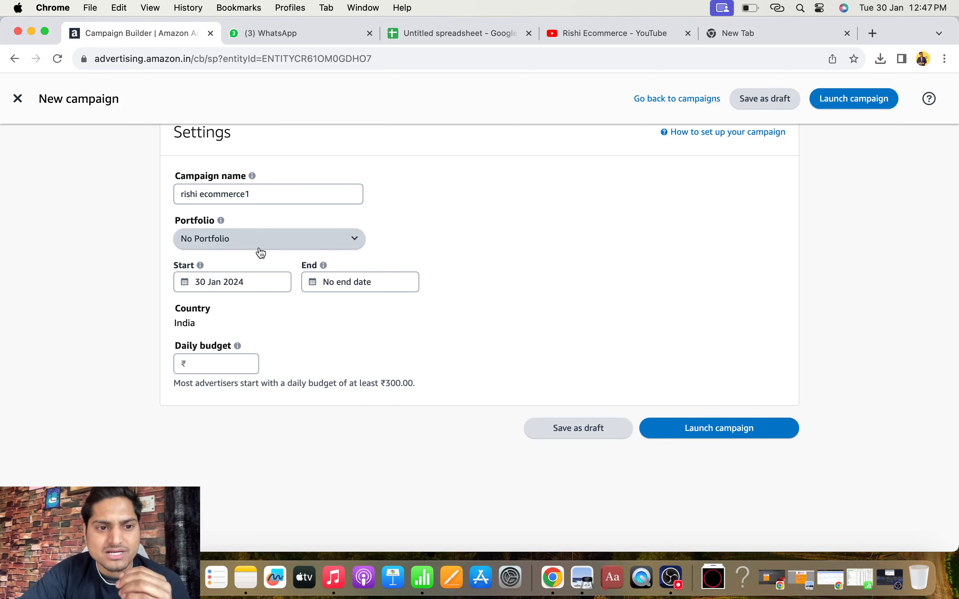
# - Set the campaign to start on 30 Jan 2024 and end on 10 Feb 2024
pyautogui.click(201, 284)
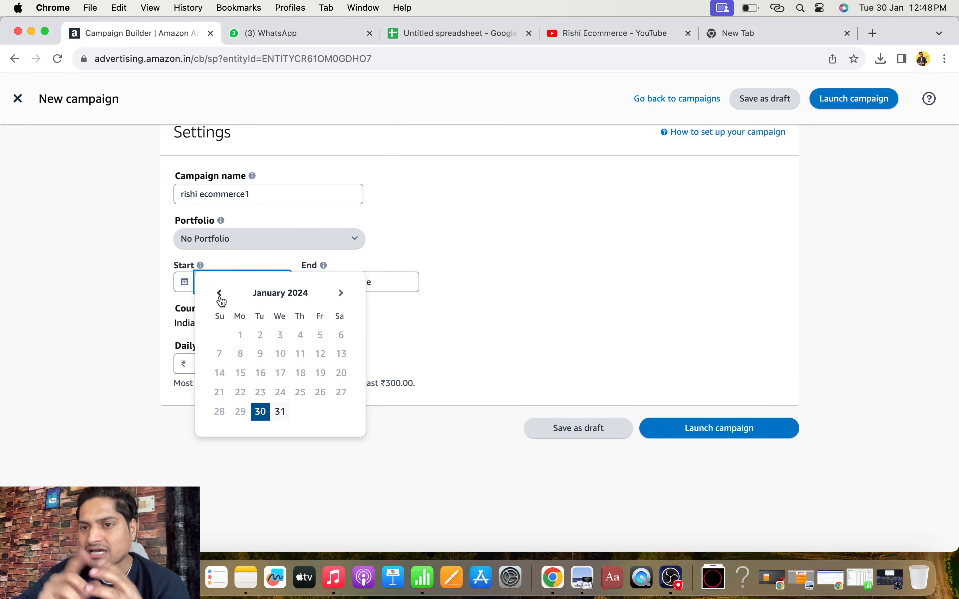
pyautogui.click(261, 411)
pyautogui.click(317, 283)
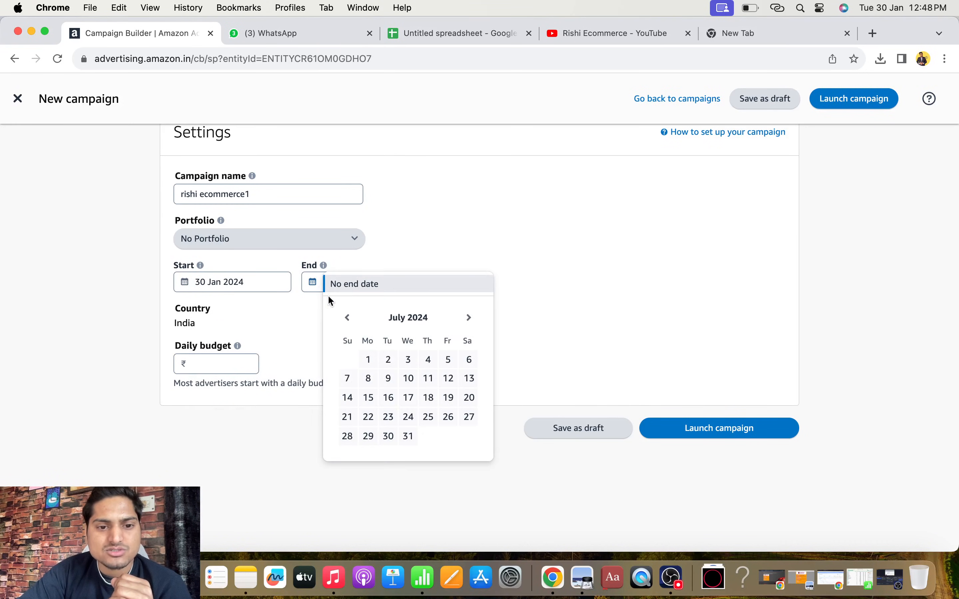
pyautogui.click(410, 379)
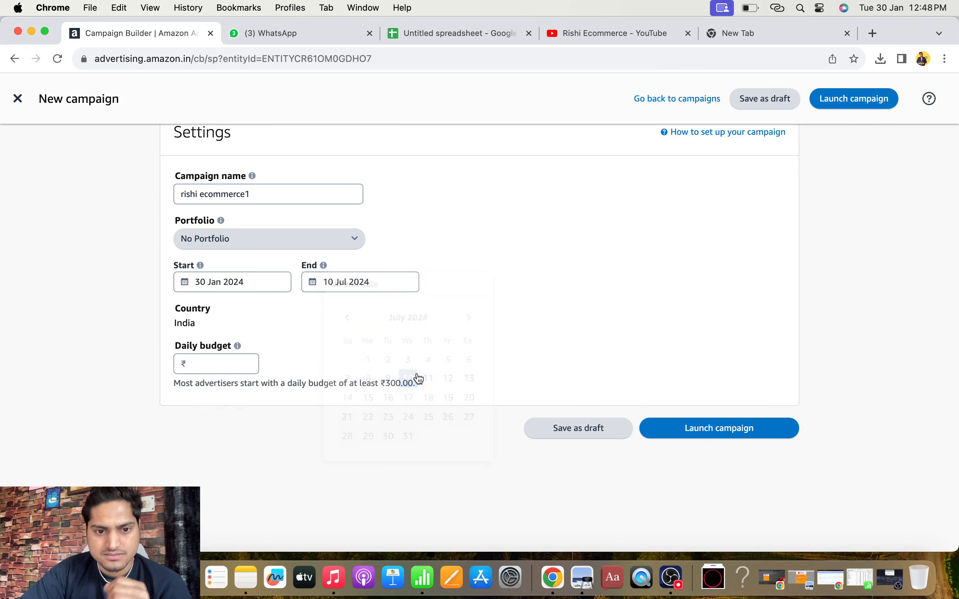
pyautogui.click(312, 283)
pyautogui.click(348, 317)
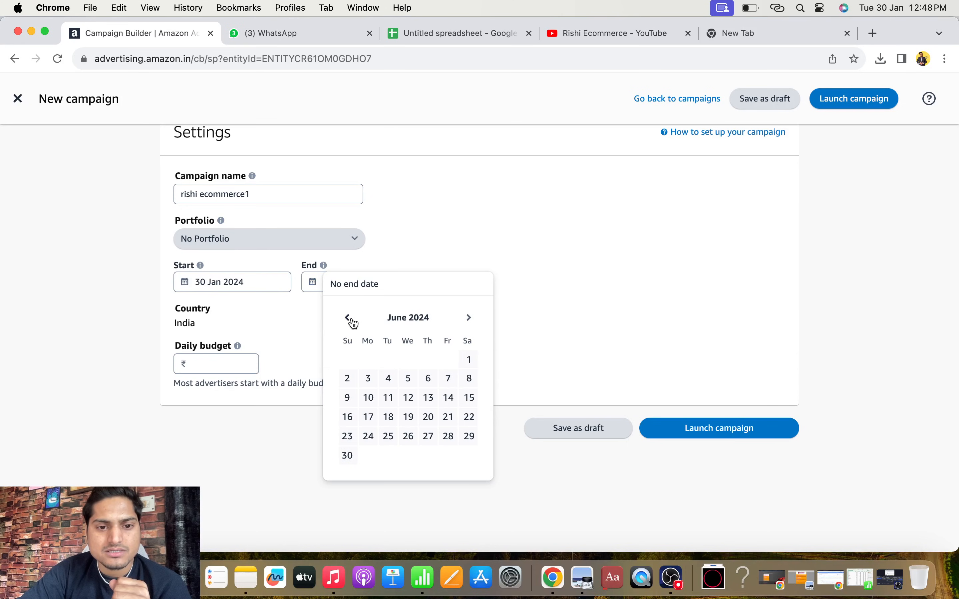
pyautogui.click(348, 317)
pyautogui.click(348, 318)
pyautogui.click(349, 318)
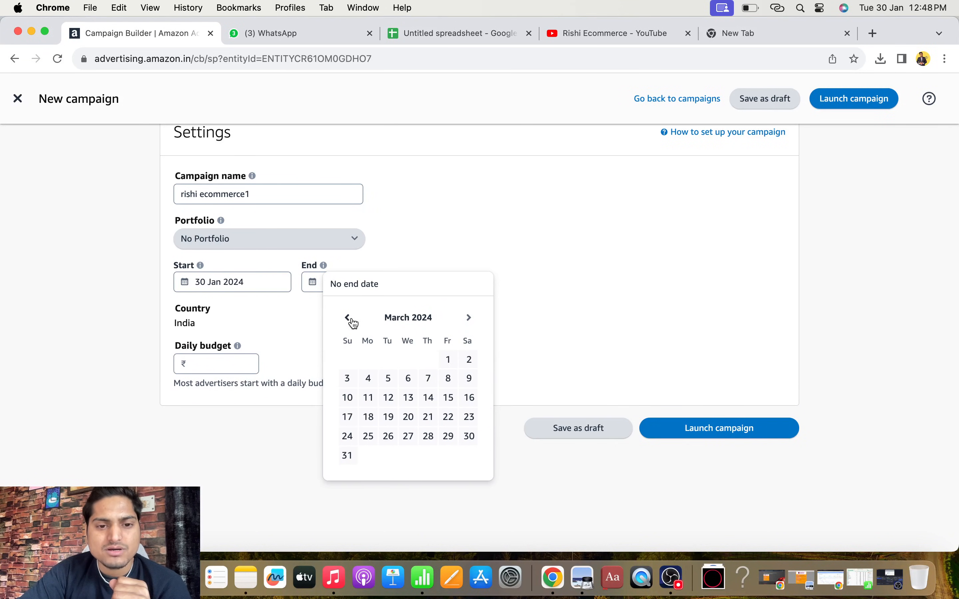
pyautogui.click(349, 318)
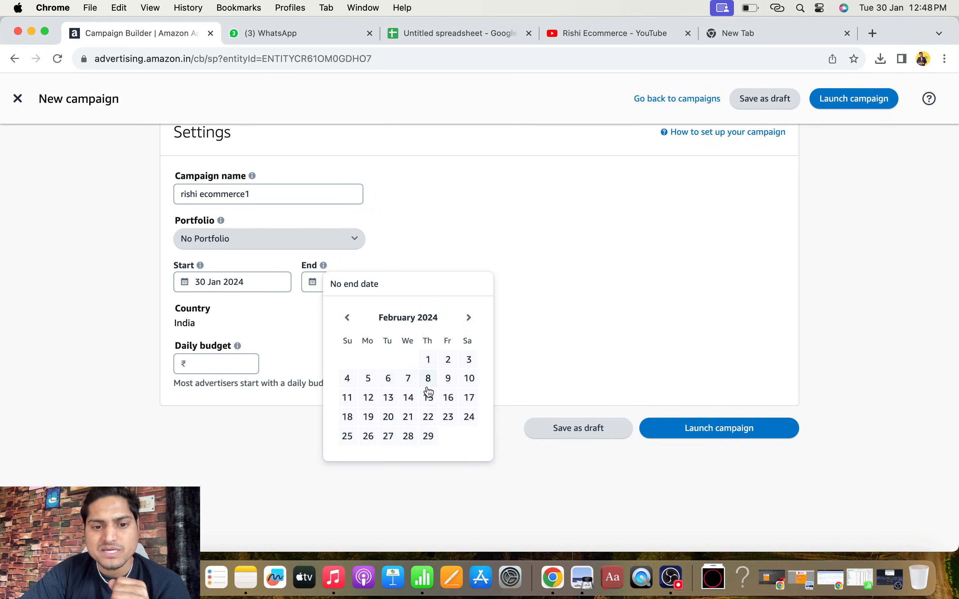
pyautogui.click(469, 379)
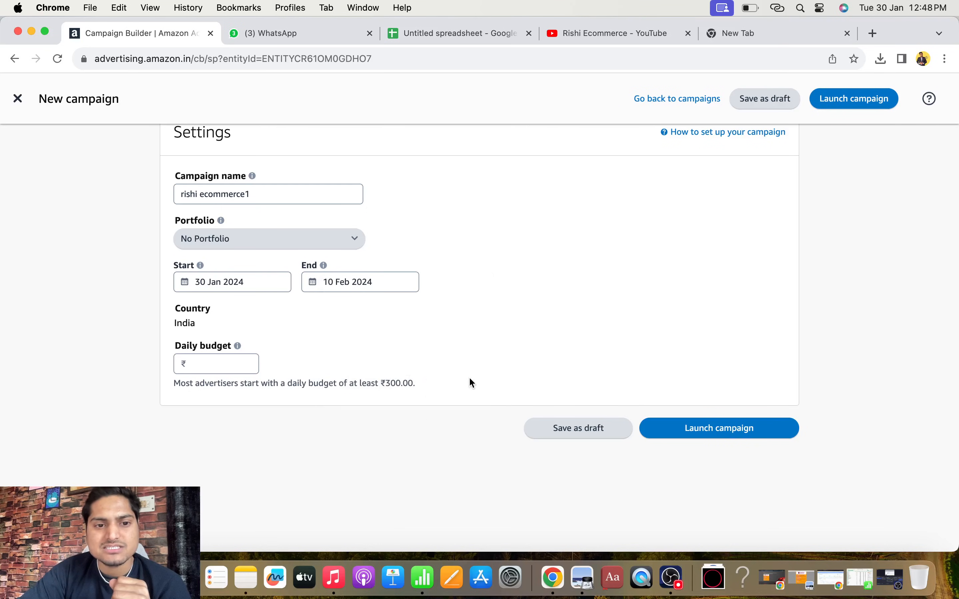
# - Set the campaign's daily budget to ₹500
pyautogui.click(199, 364)
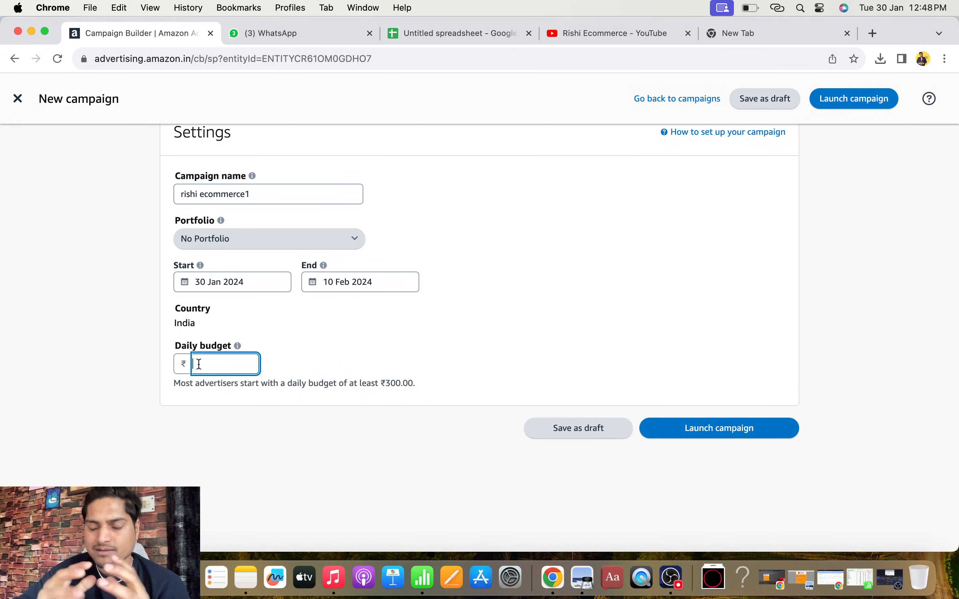
pyautogui.write('5')
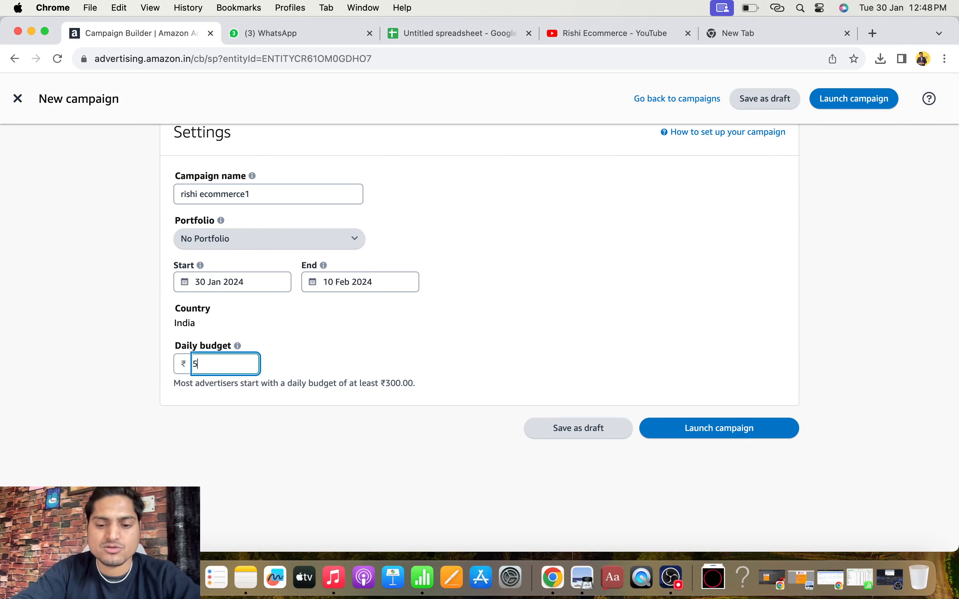
pyautogui.write('00')
pyautogui.click(336, 364)
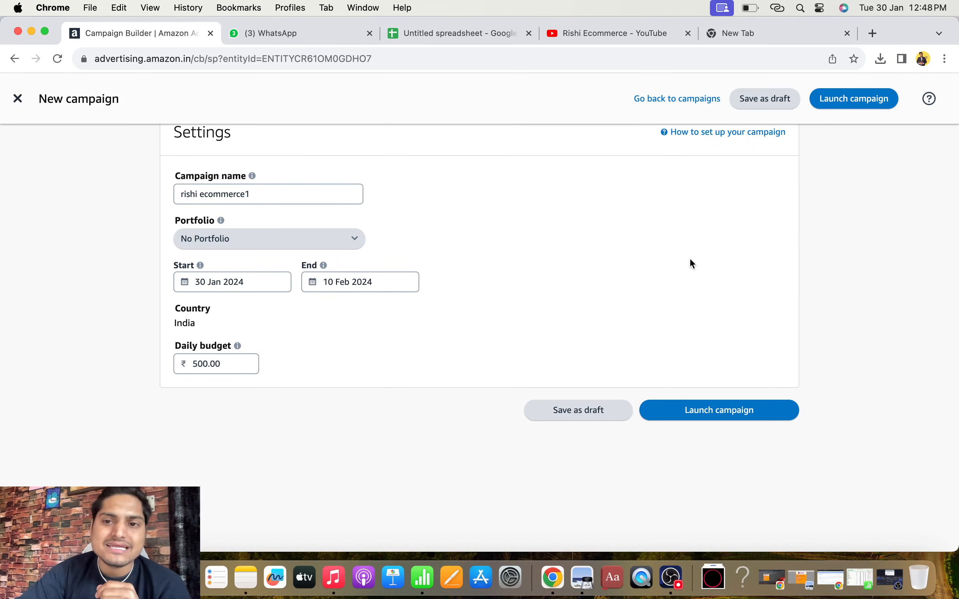
# - Review the whole campaign setup, from the ad group settings to the campaign settings and launch option
pyautogui.scroll(15, 692, 271)
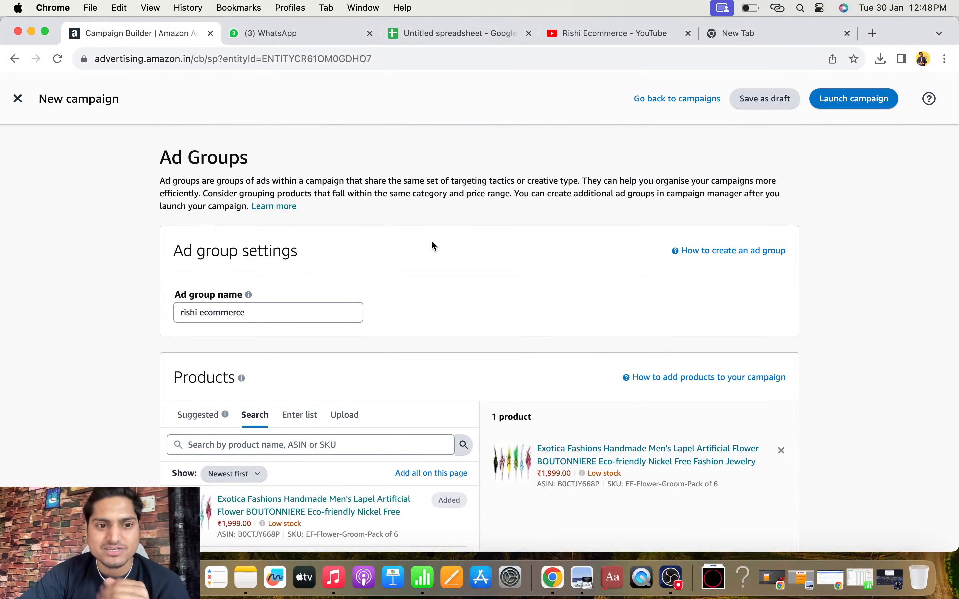
pyautogui.scroll(-20, 535, 353)
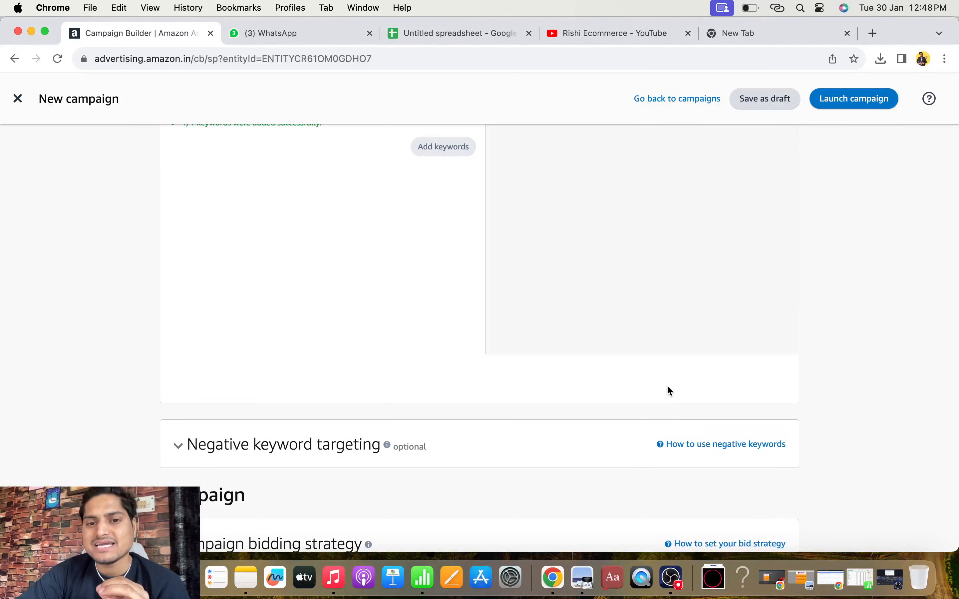
pyautogui.scroll(-5, 668, 391)
pyautogui.scroll(-15, 733, 396)
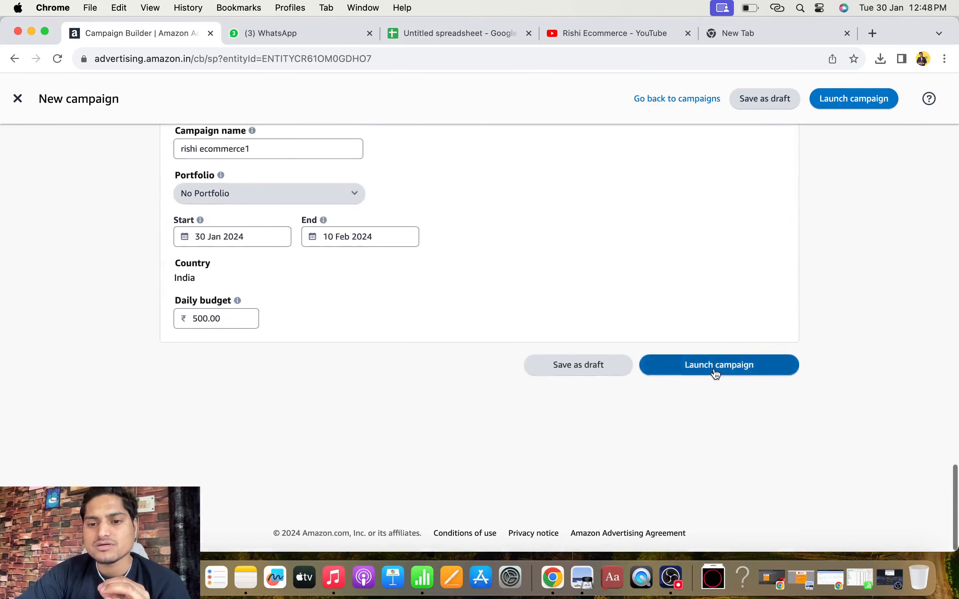
pyautogui.scroll(15, 583, 251)
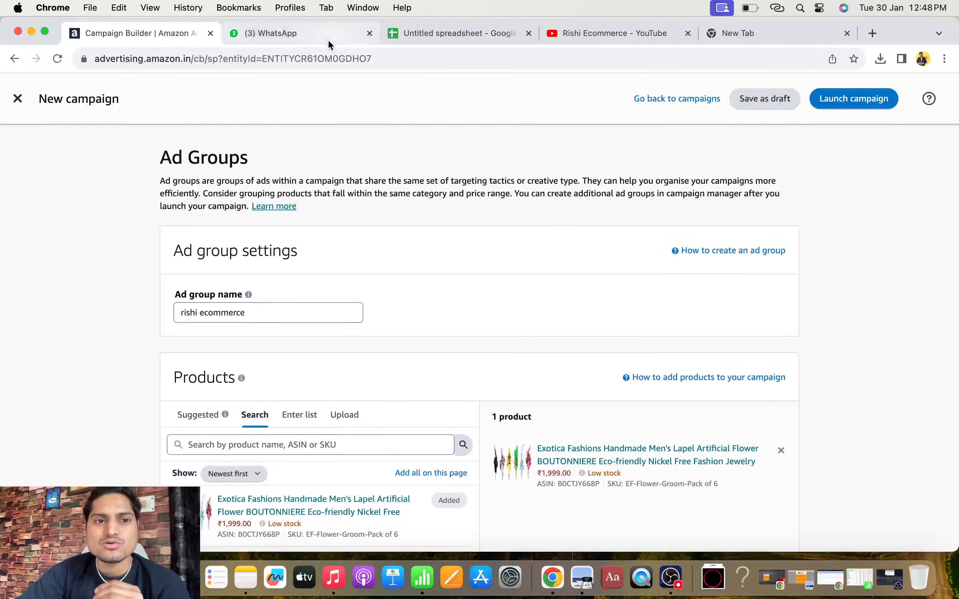
pyautogui.click(437, 36)
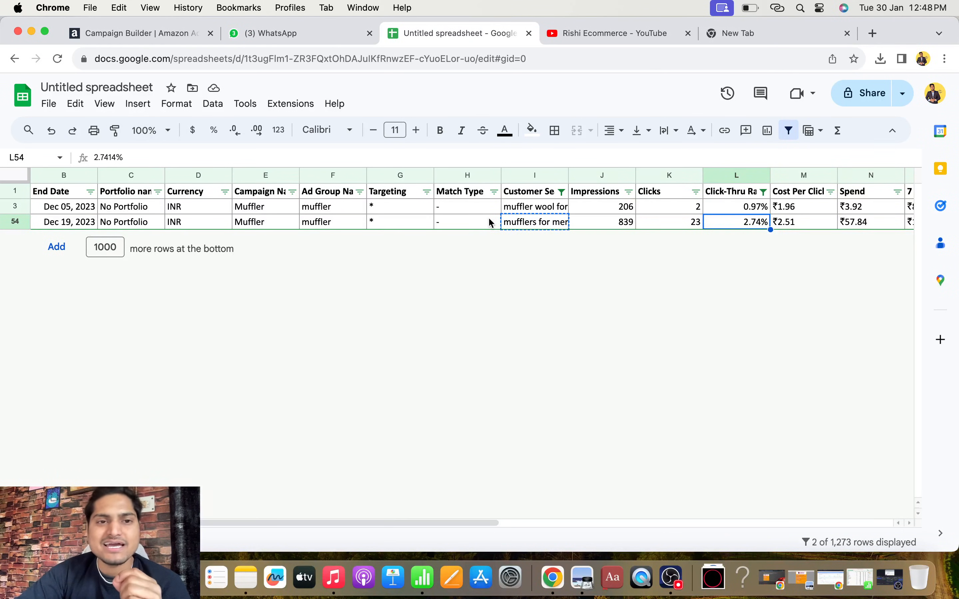
pyautogui.click(598, 35)
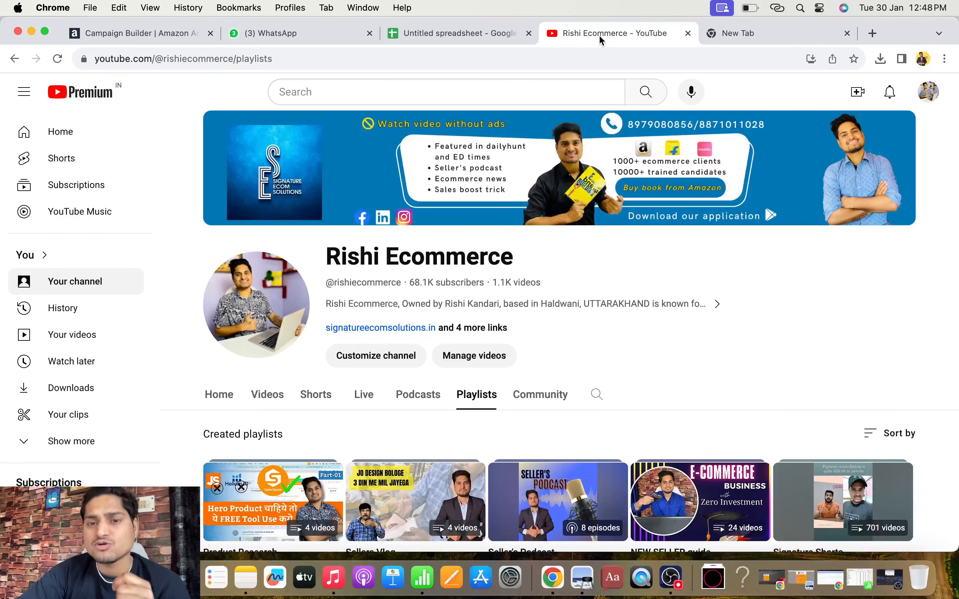
pyautogui.scroll(-8, 632, 391)
pyautogui.scroll(-2, 632, 390)
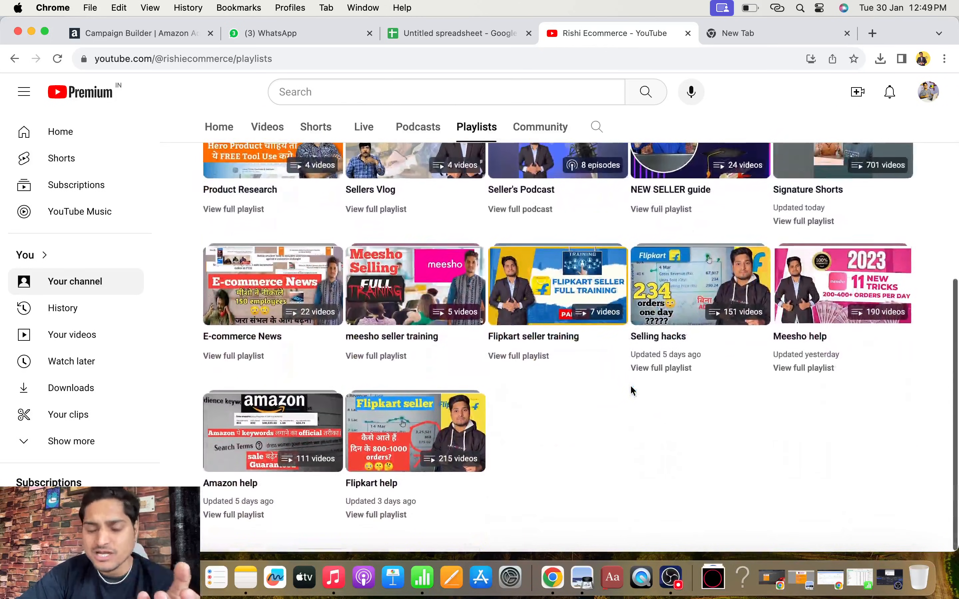
pyautogui.click(773, 34)
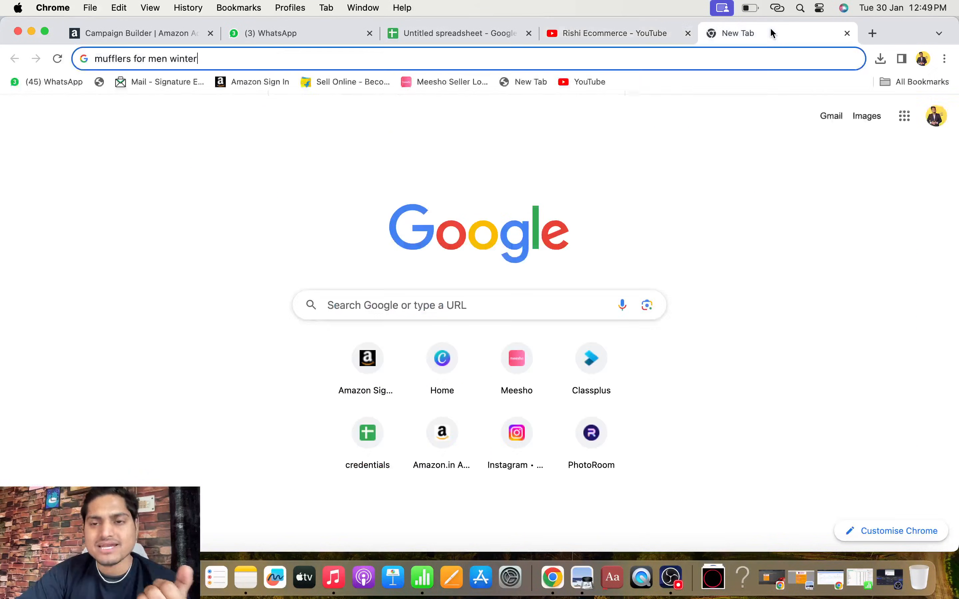
pyautogui.click(156, 33)
pyautogui.click(300, 33)
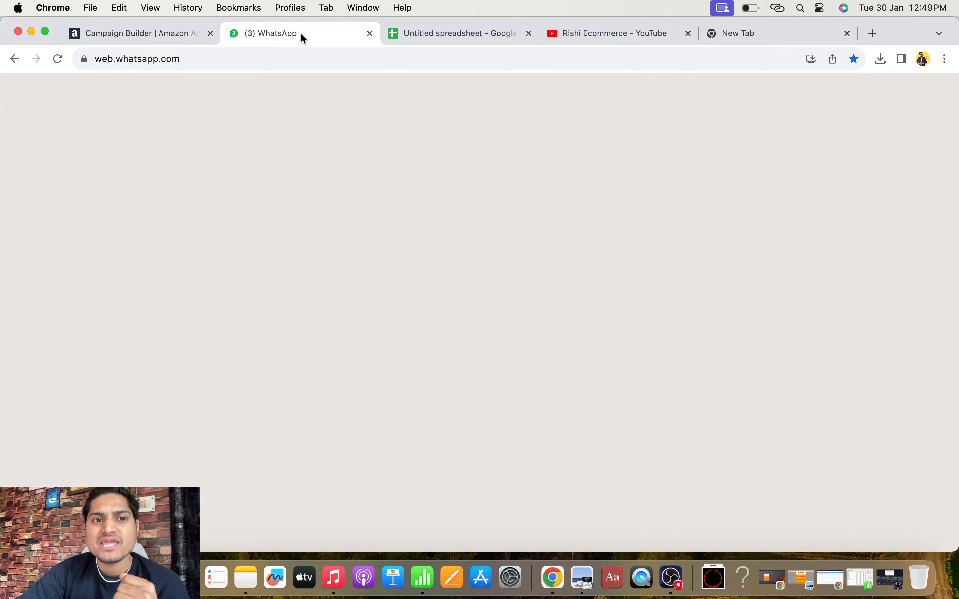
pyautogui.click(464, 31)
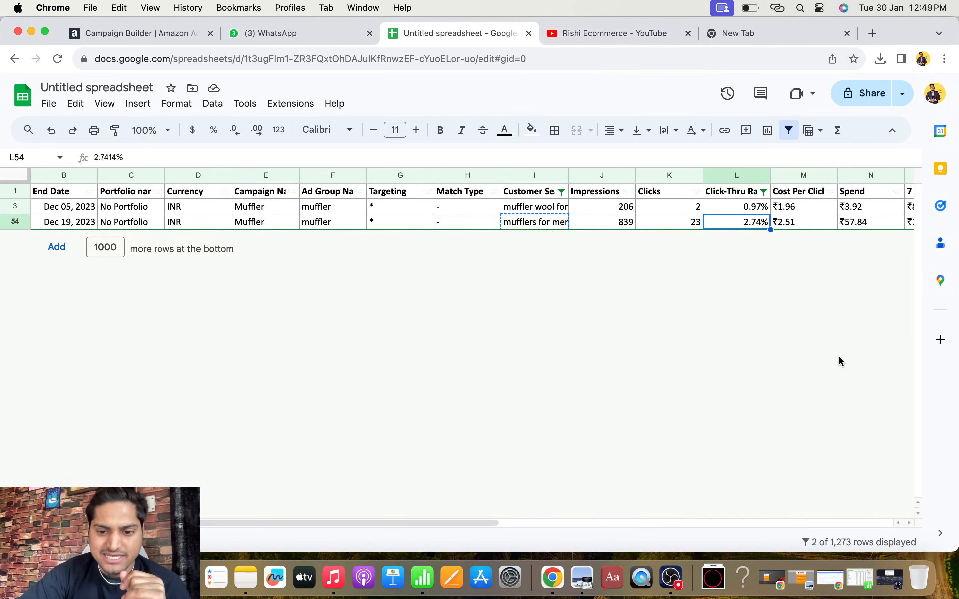
pyautogui.click(672, 578)
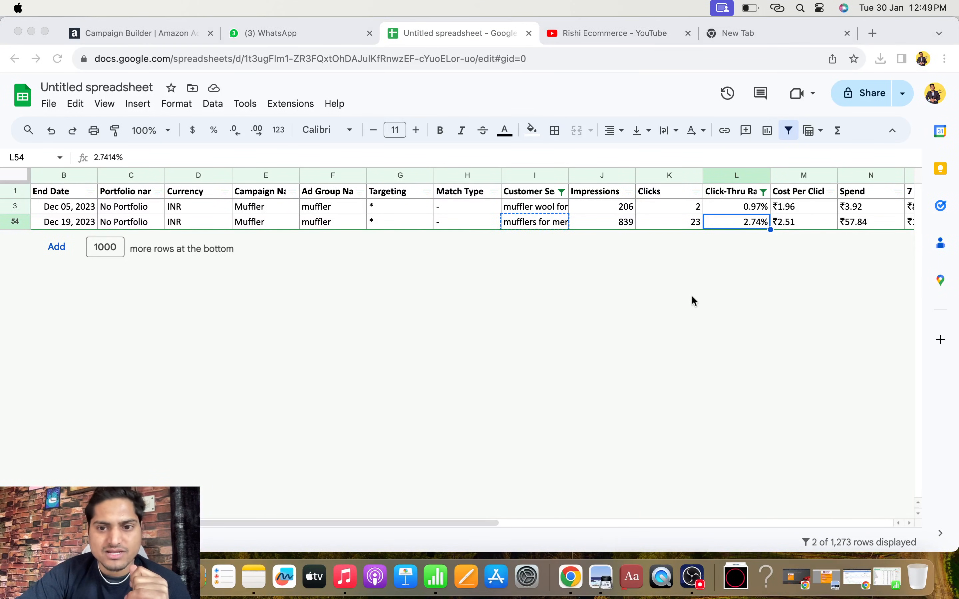